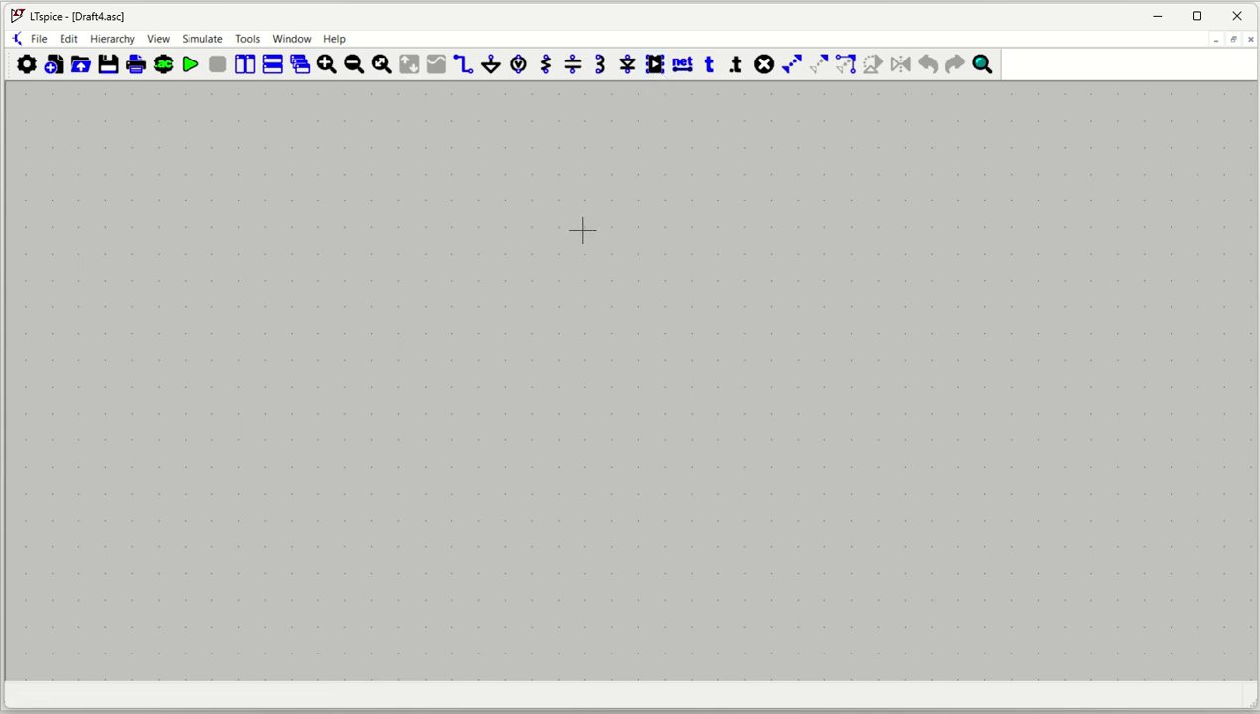
- Place an npn transistor Q1 on the schematic
key("F2")
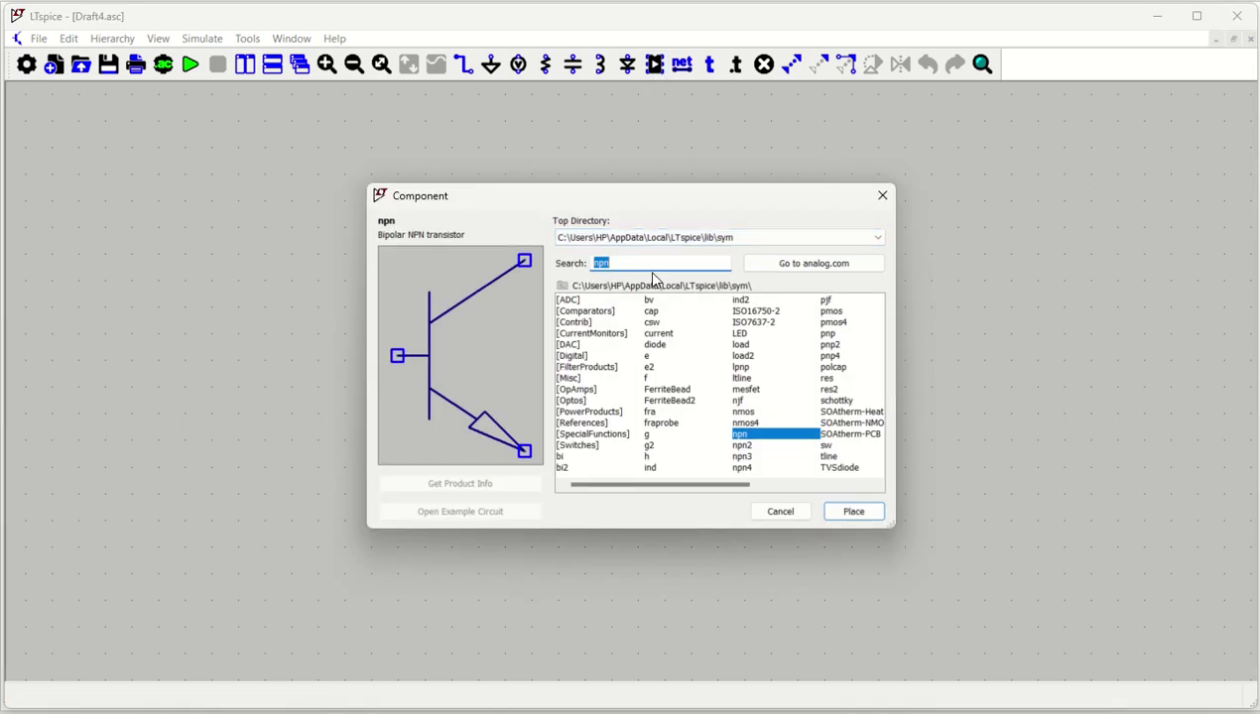
type("n")
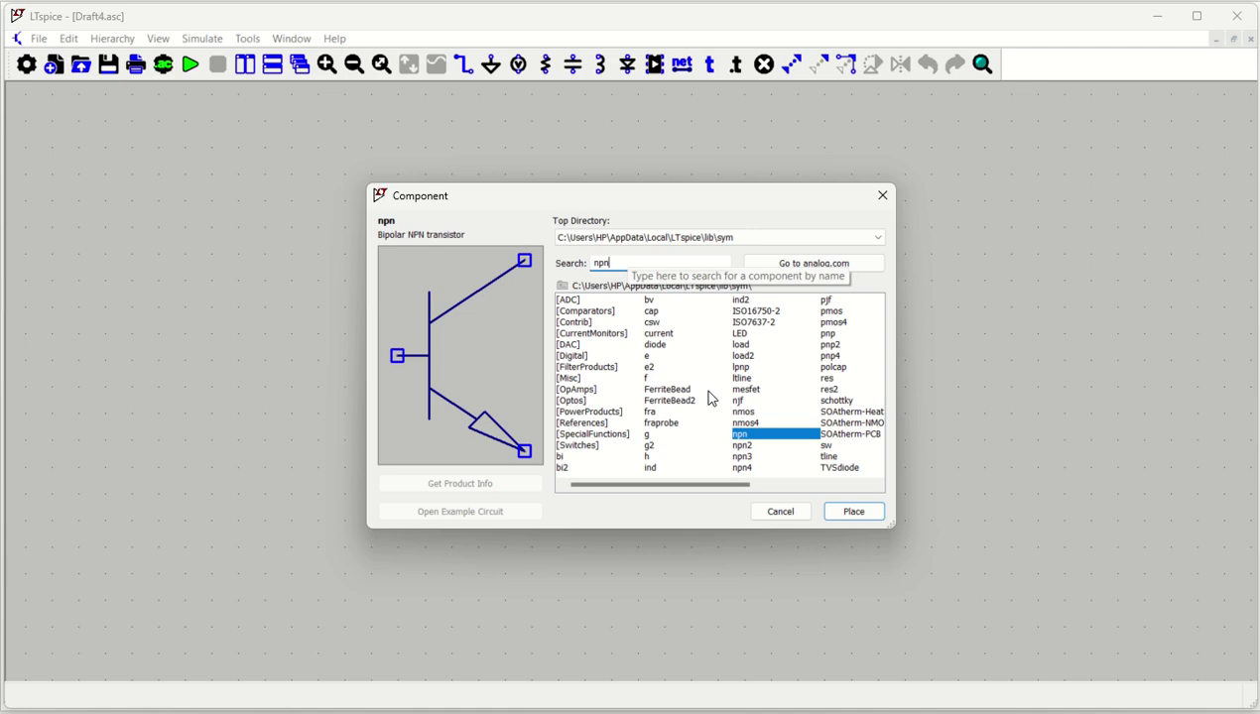
left_click(854, 513)
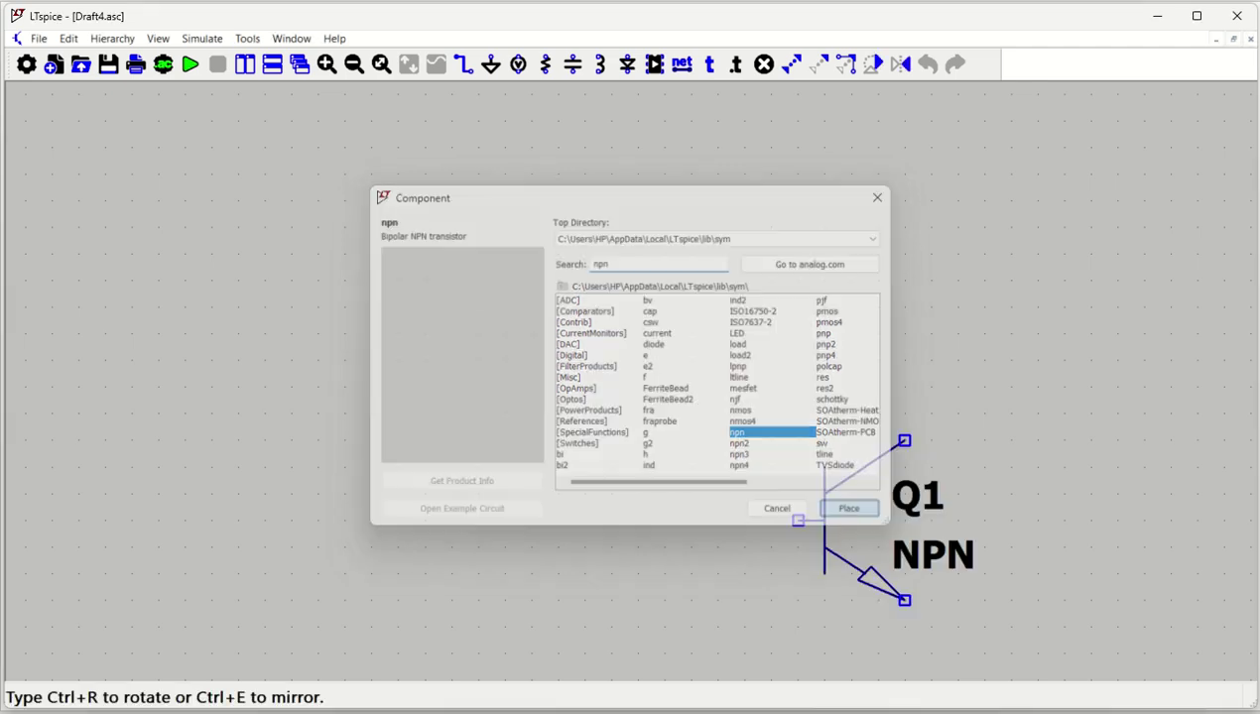
left_click(557, 360)
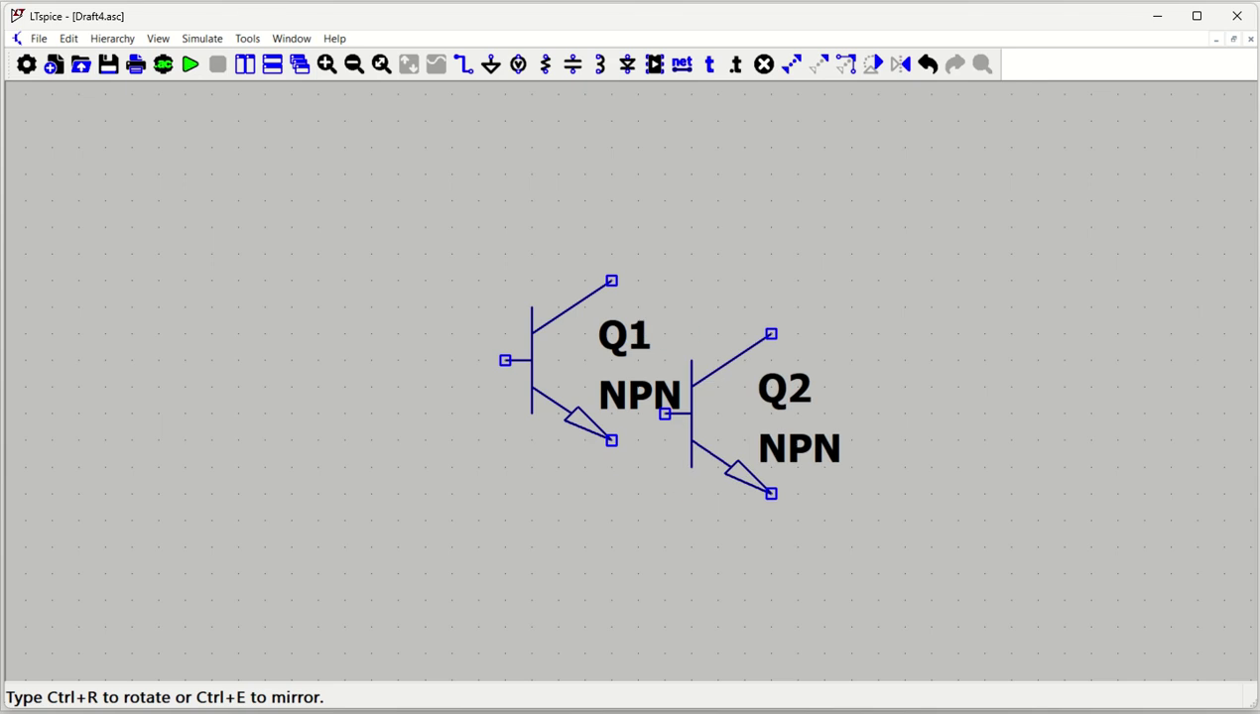
- Place current source I1 down-left of Q1, rotated so its arrow points up
key("F2")
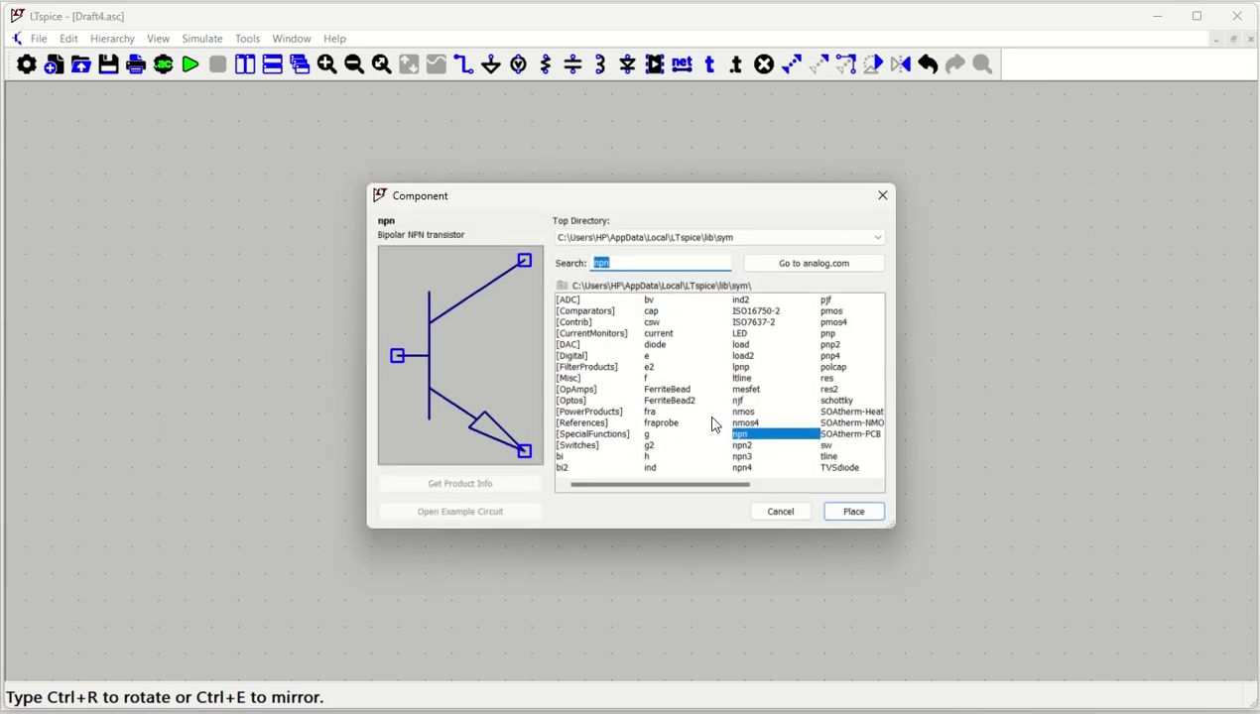
type("cur")
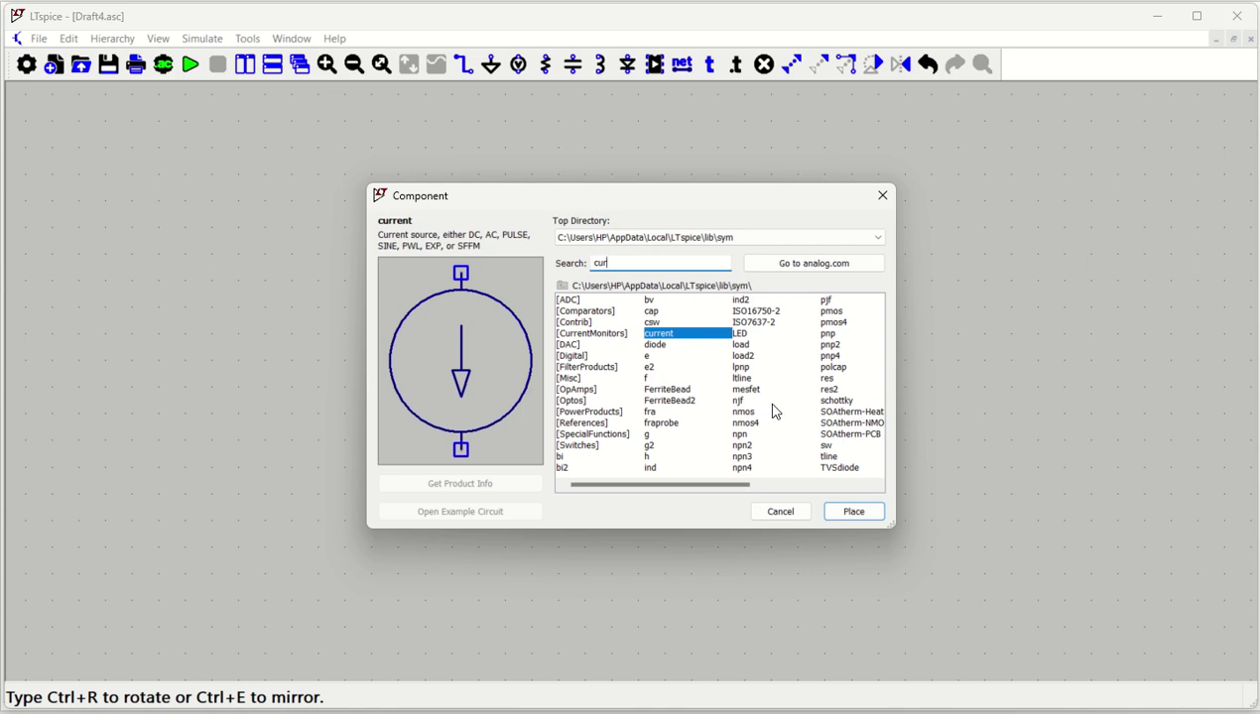
double_click(681, 342)
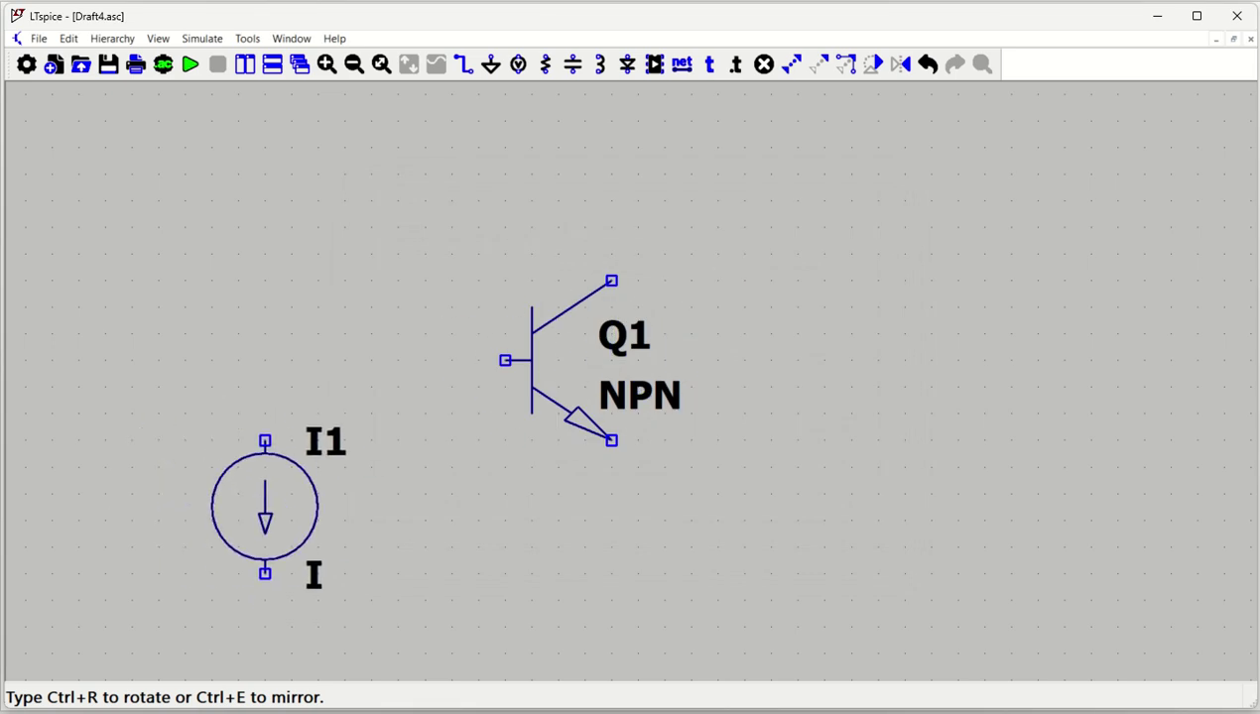
left_click(265, 440)
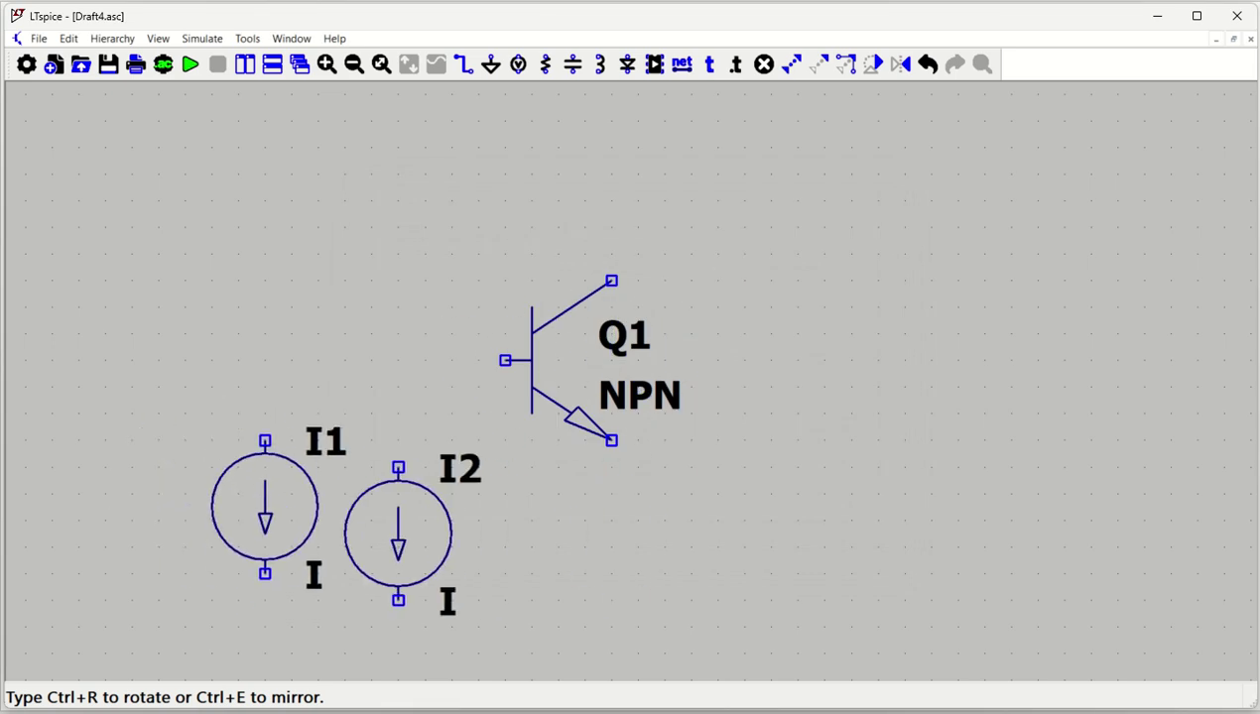
key("Escape")
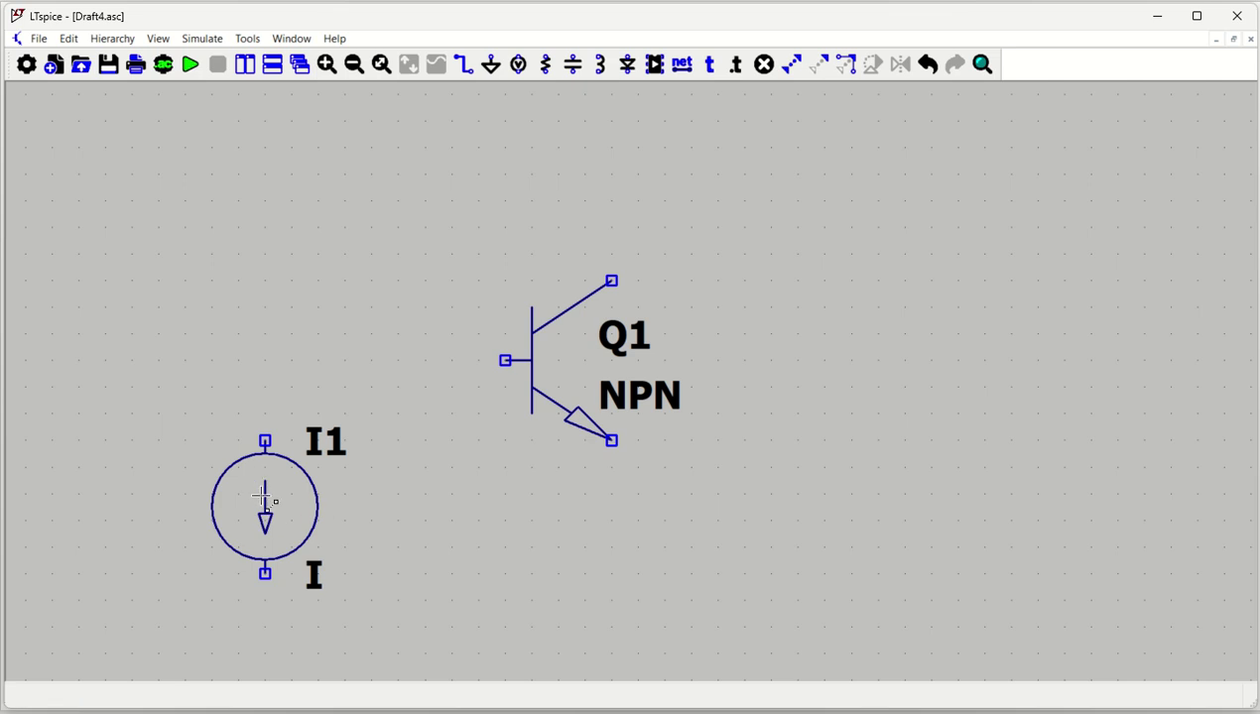
left_click_drag(266, 508, 266, 454)
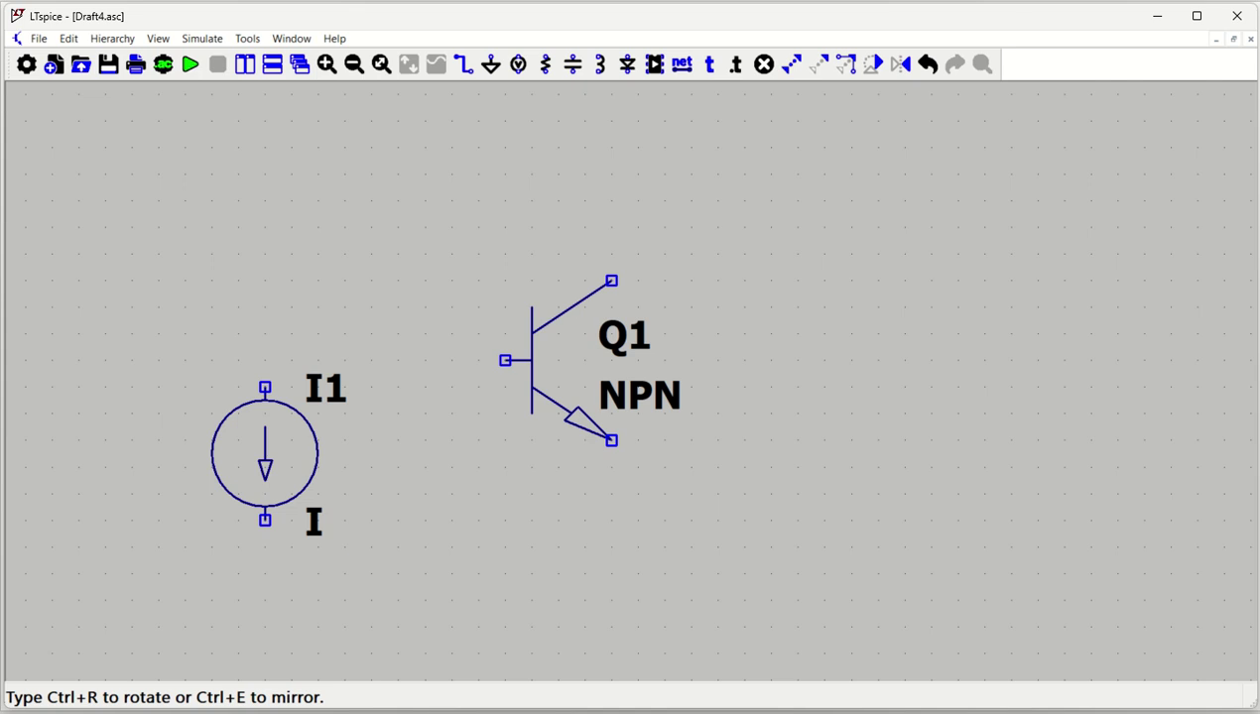
key("ctrl+r")
key("ctrl+r")
left_click_drag(266, 454, 264, 507)
left_click(265, 507)
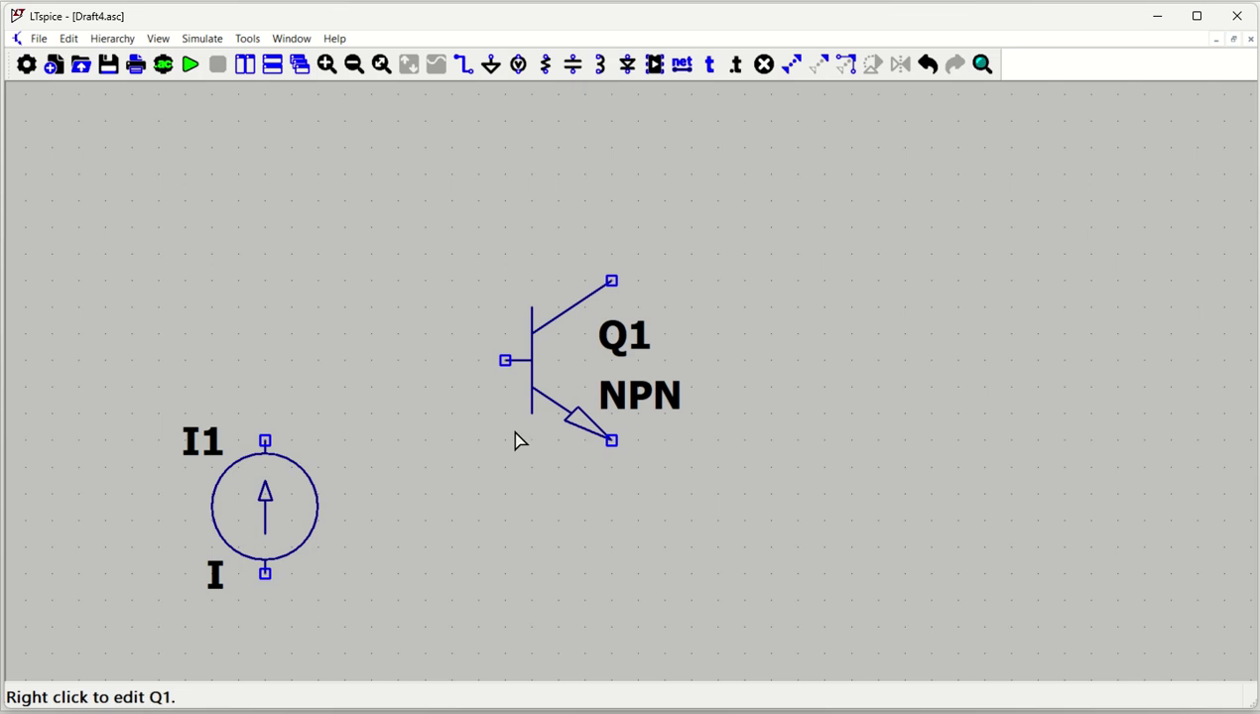
scroll(516, 442, "down", 3)
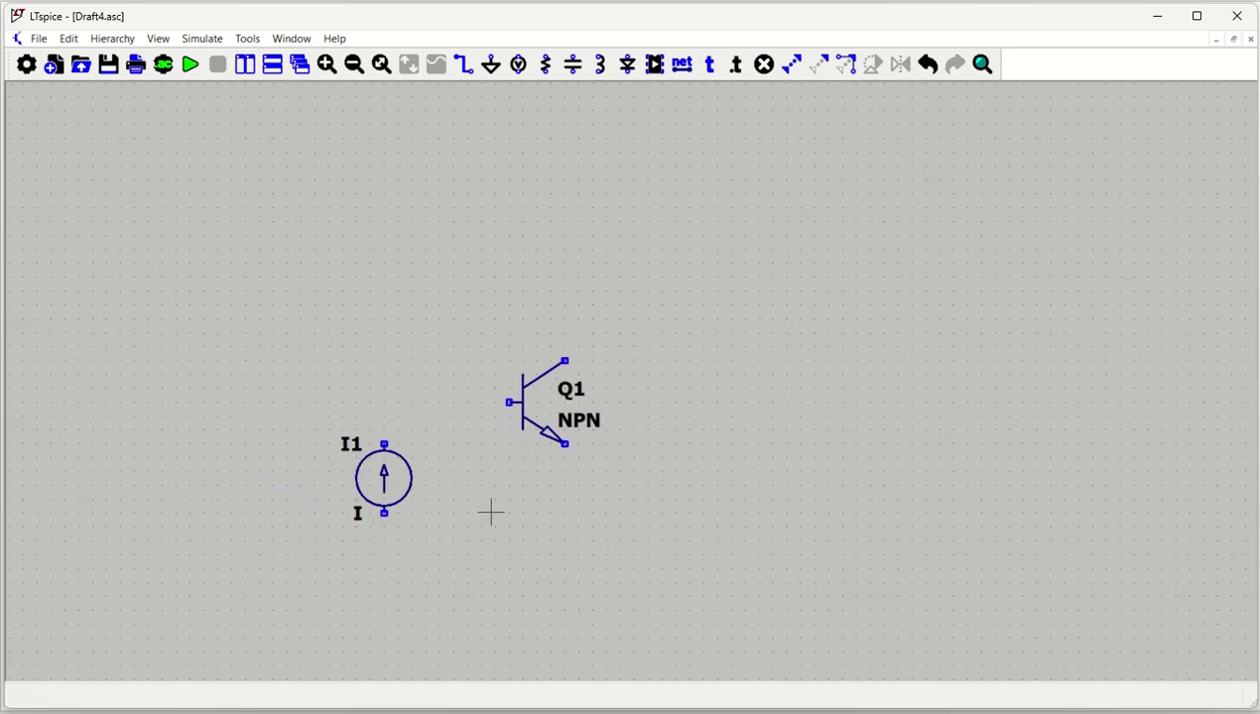
- Place resistor R1 above Q1, voltage source V1, and grounds below V1, Q1 and I1
key("r")
left_click(565, 271)
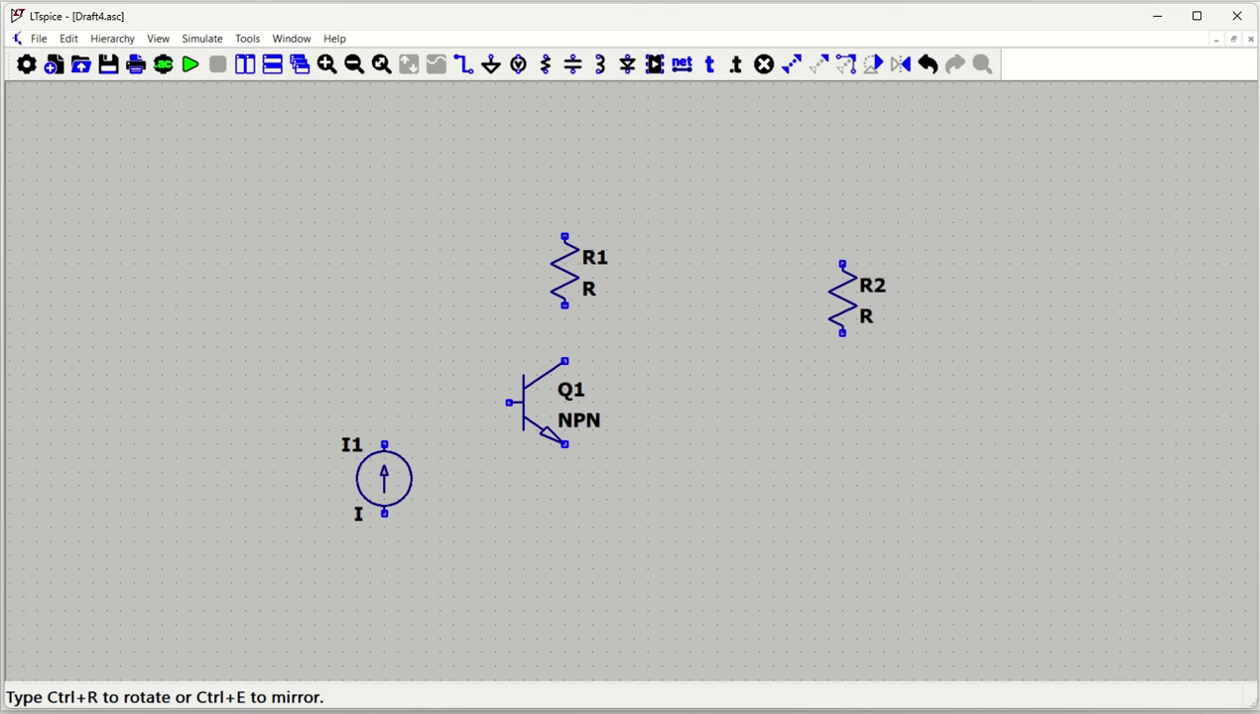
key("v")
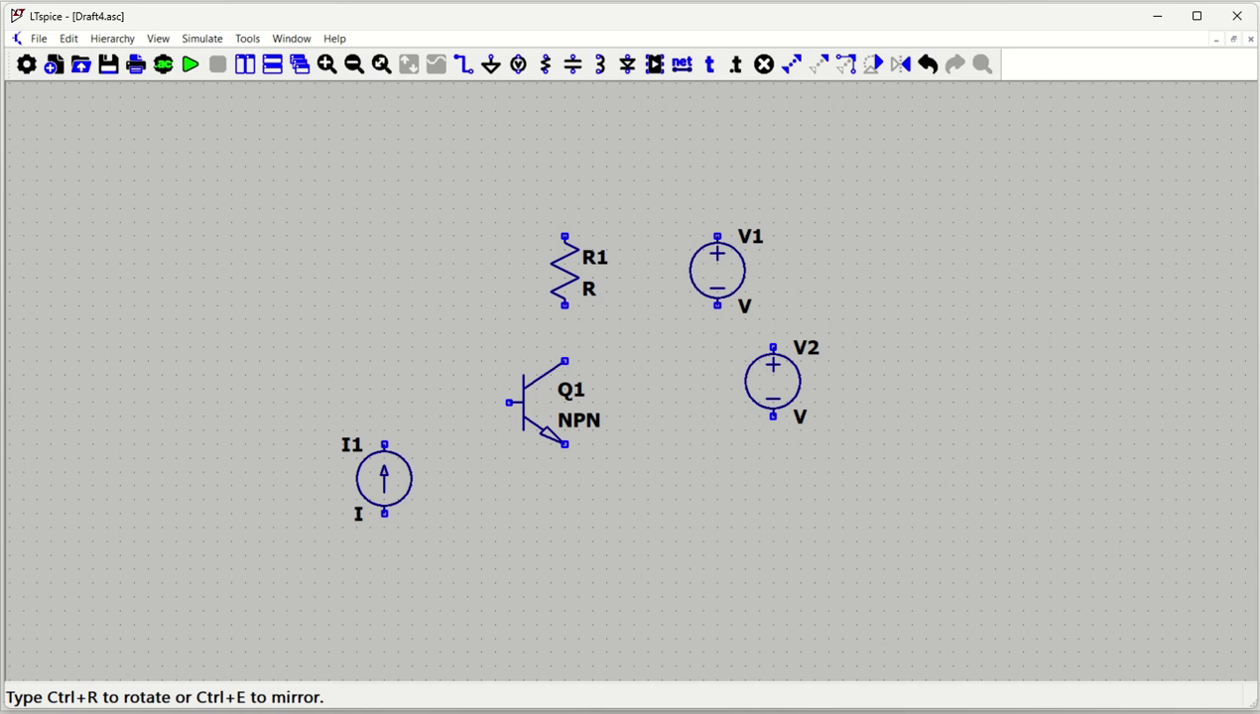
key("g")
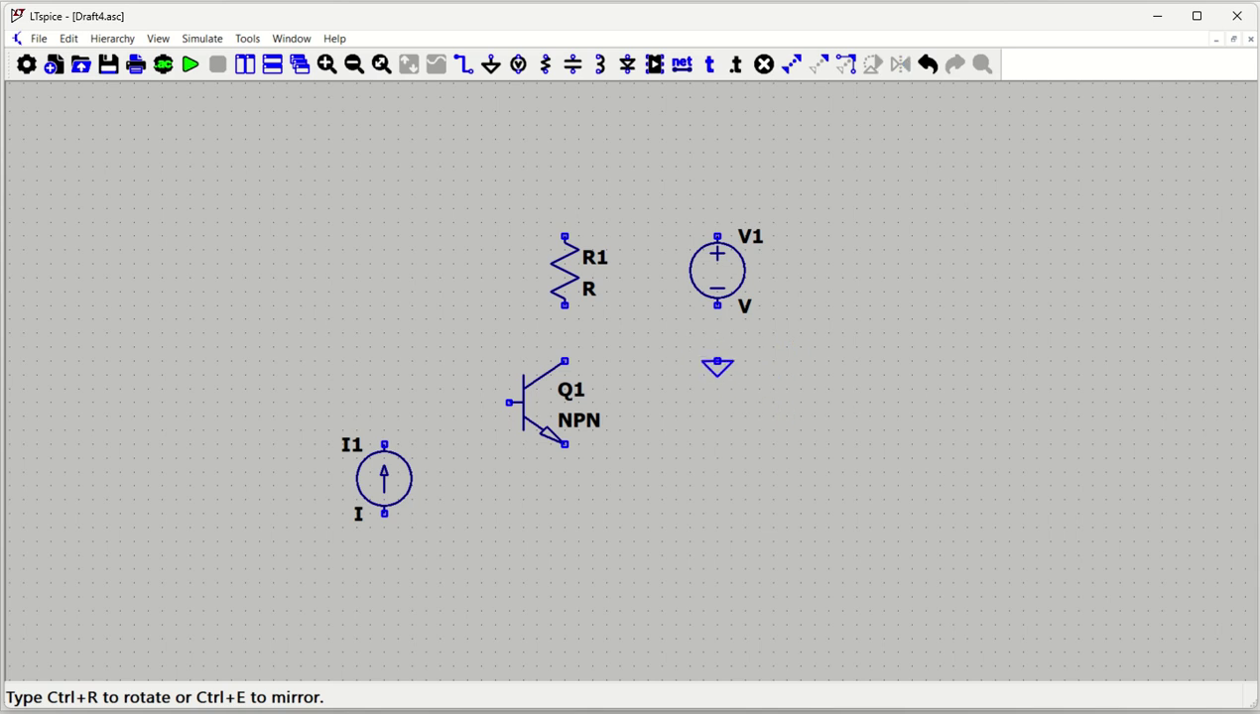
left_click(718, 363)
left_click(565, 571)
left_click(384, 573)
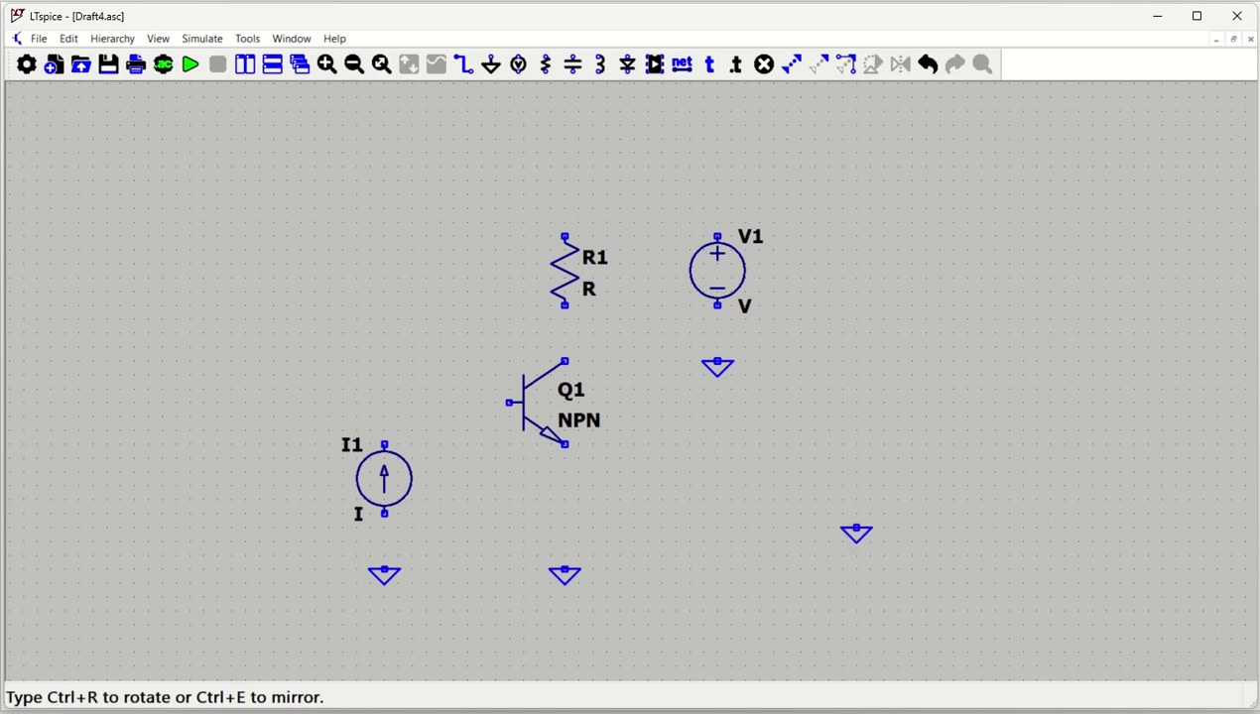
key("Escape")
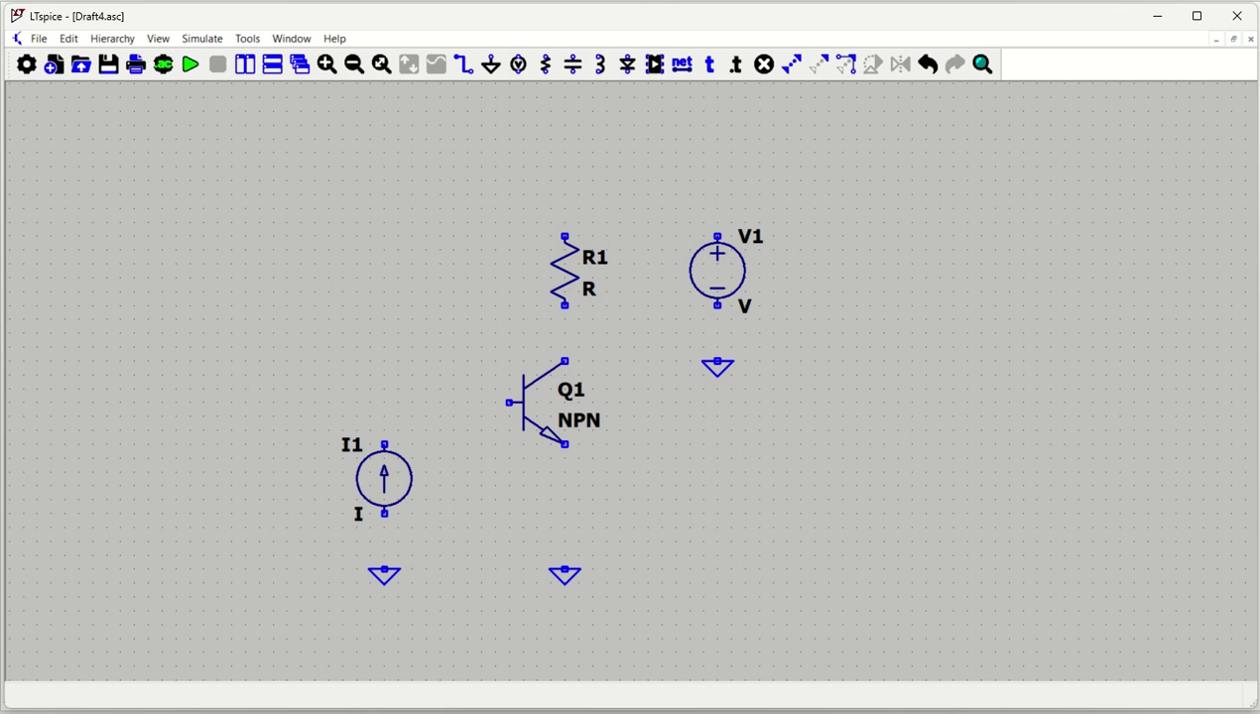
- Wire I1 to its ground and to Q1's base, and Q1's collector to R1
left_click(467, 74)
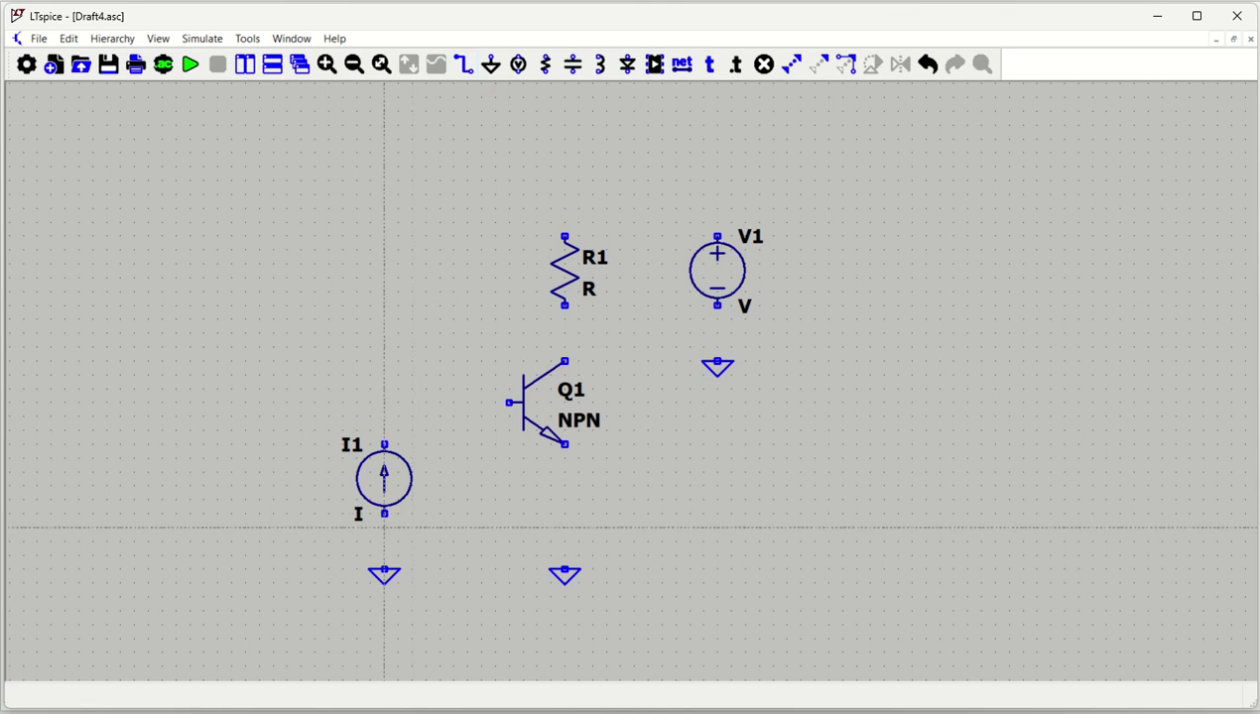
left_click(385, 570)
left_click(385, 513)
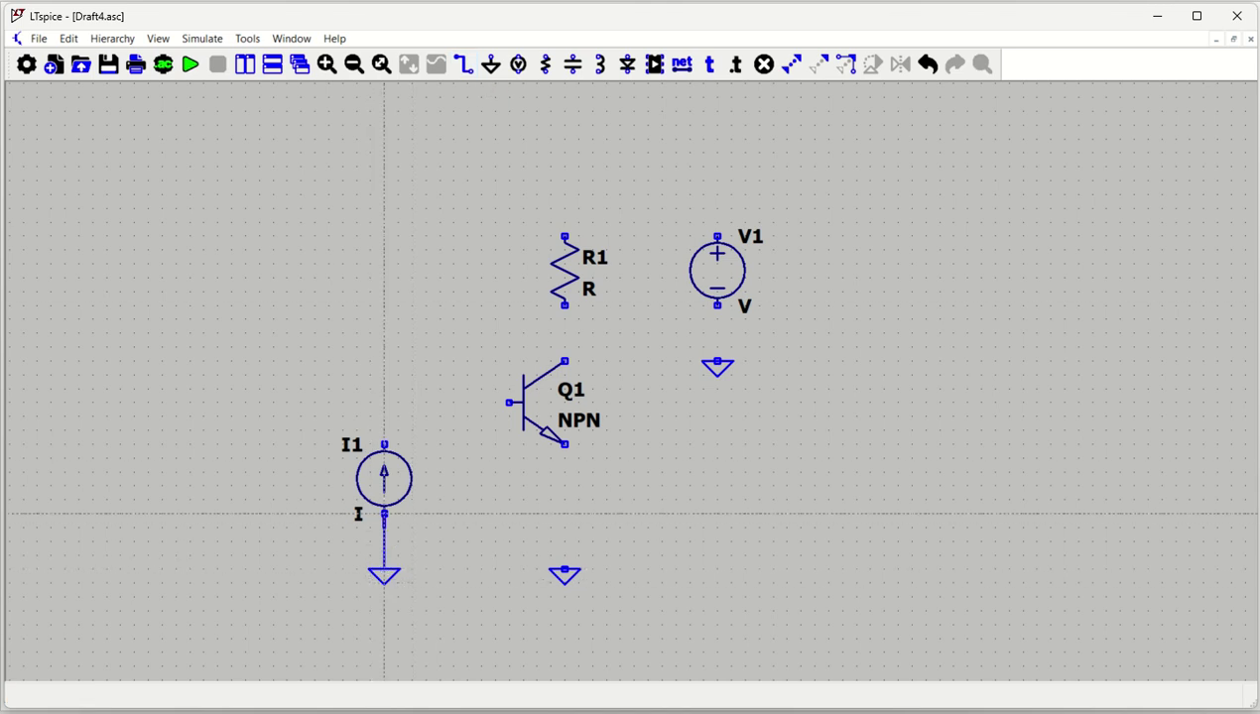
left_click(385, 445)
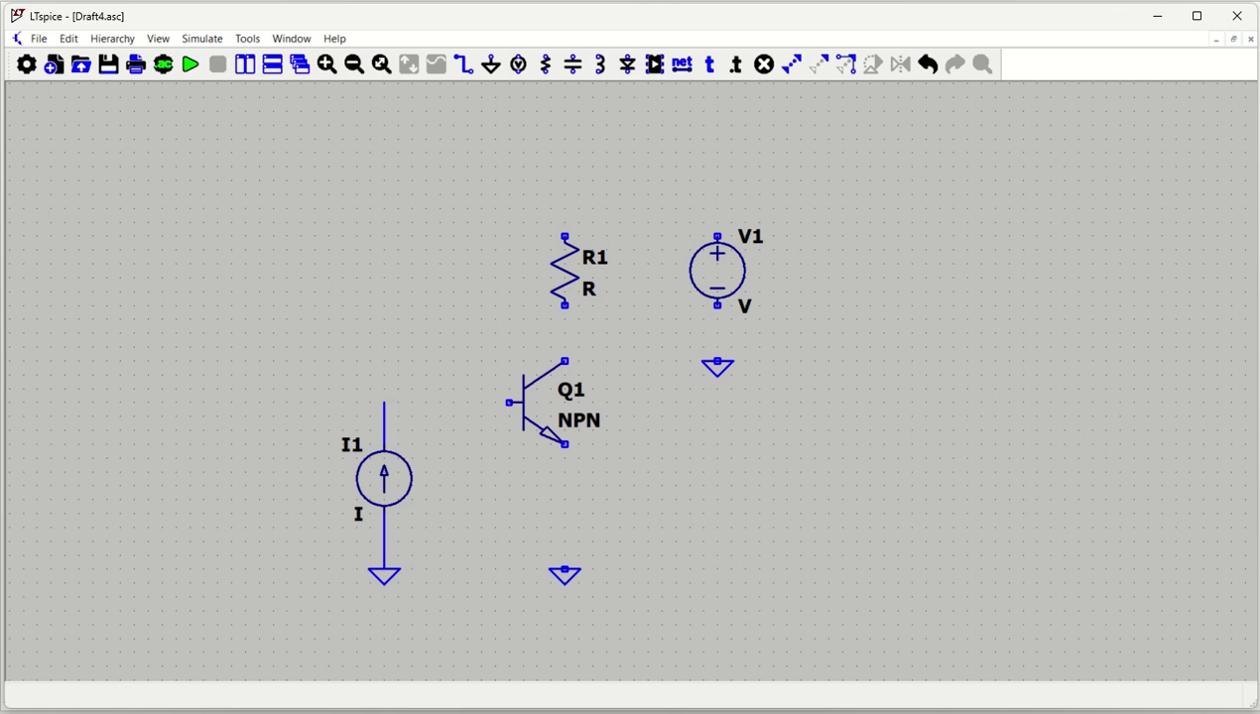
left_click(509, 402)
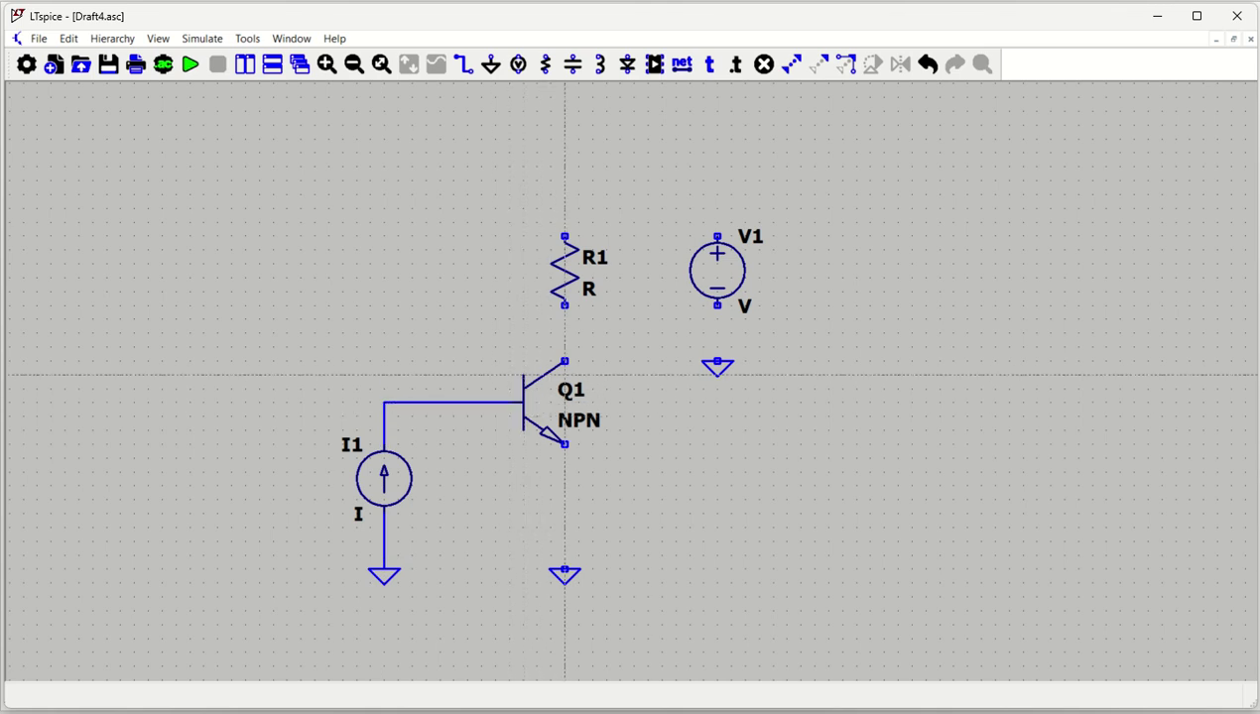
left_click(565, 361)
left_click(565, 304)
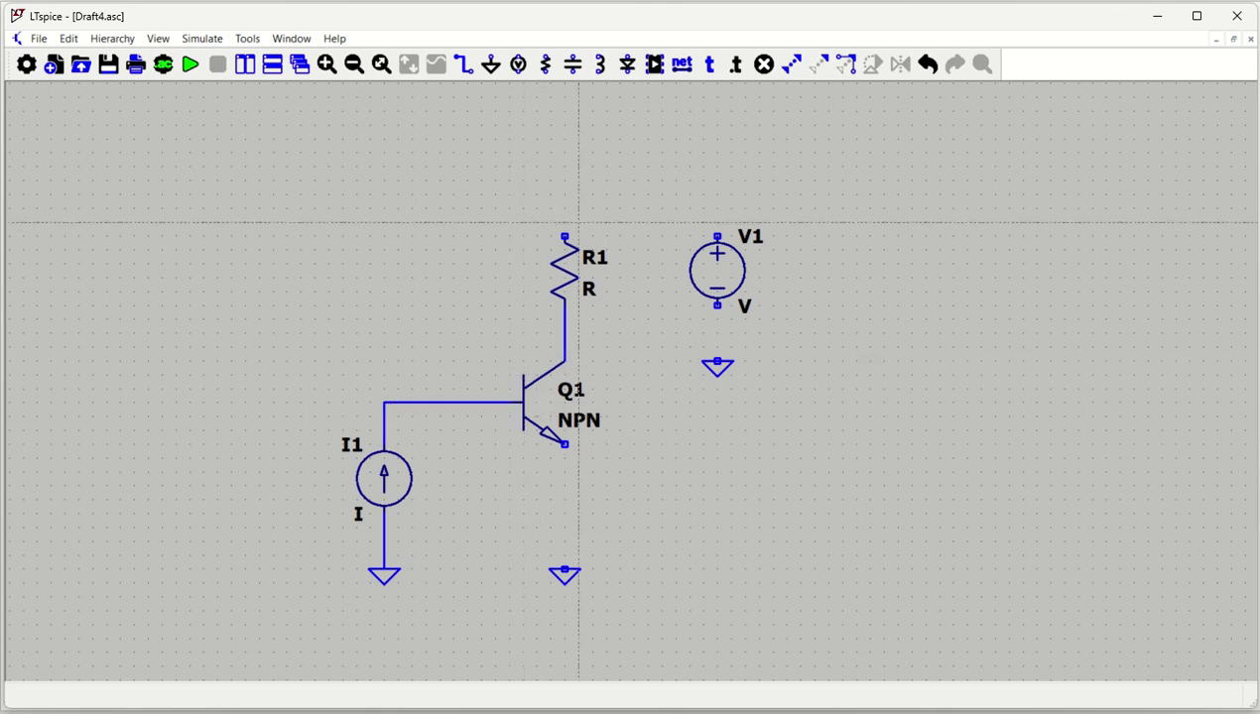
- Wire R1's top to V1's positive terminal, and V1 and Q1's emitter to ground
left_click(565, 237)
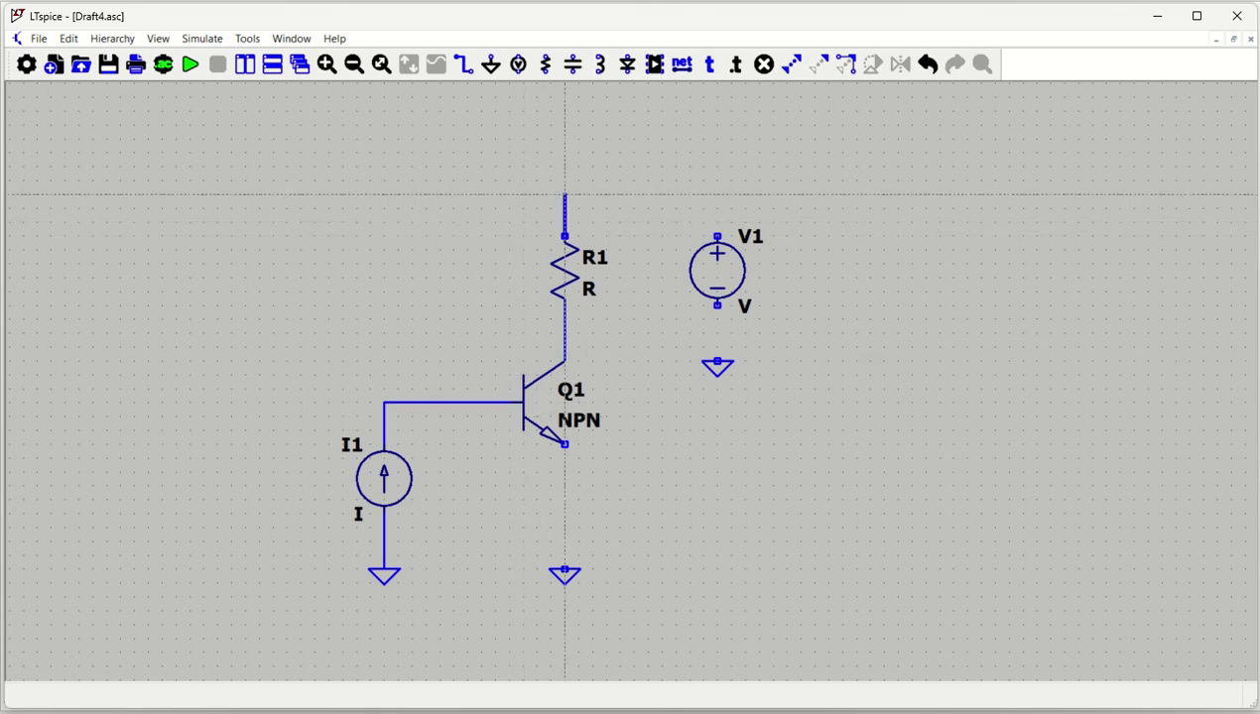
left_click(718, 194)
left_click(717, 236)
left_click(718, 305)
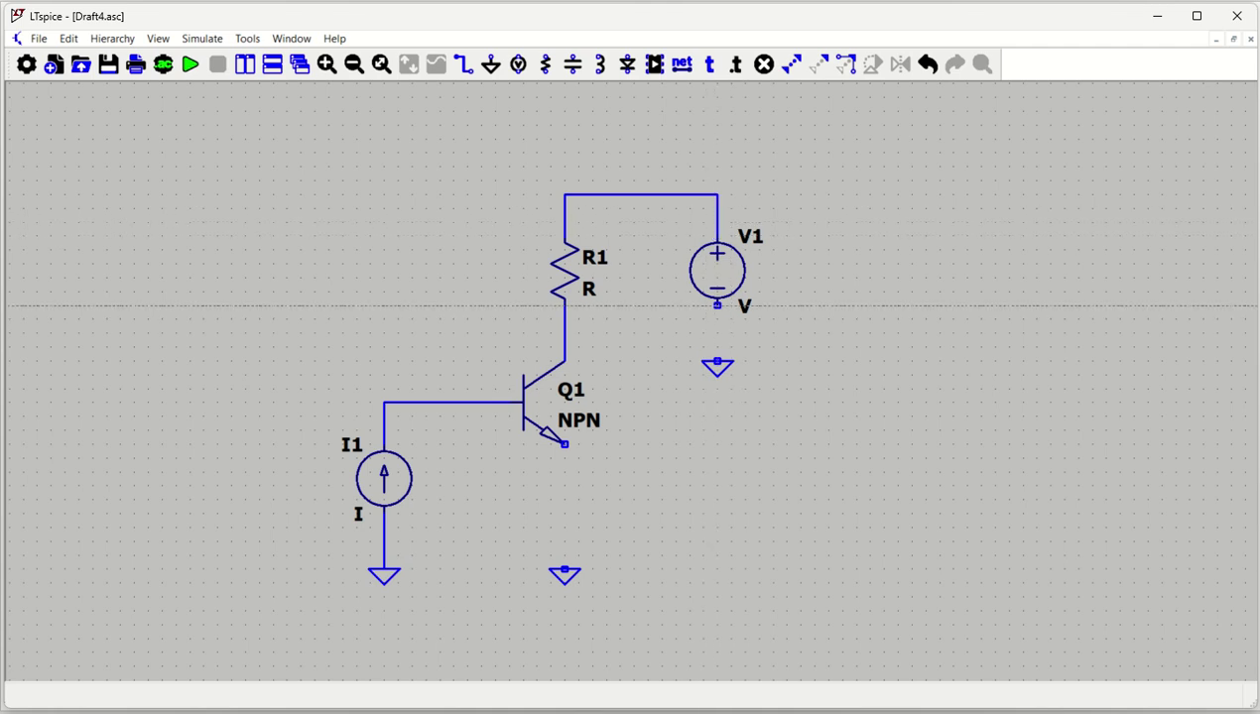
left_click(717, 362)
key("Escape")
key("F3")
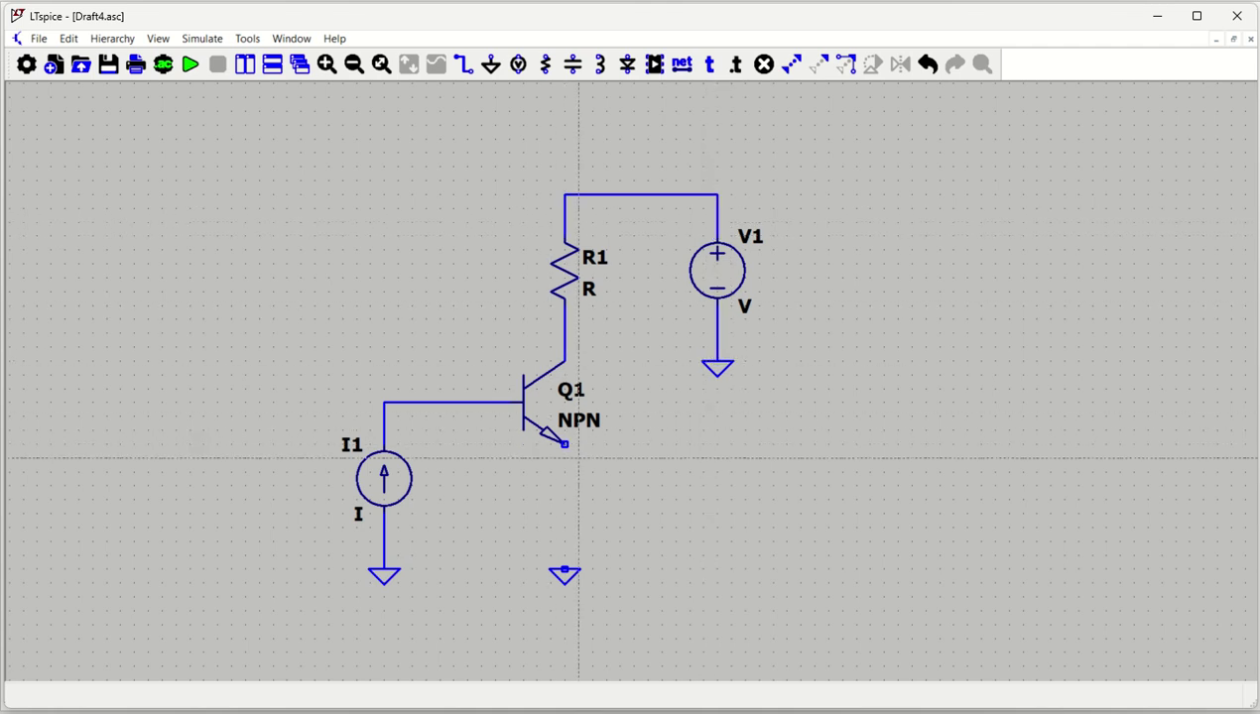
left_click(565, 443)
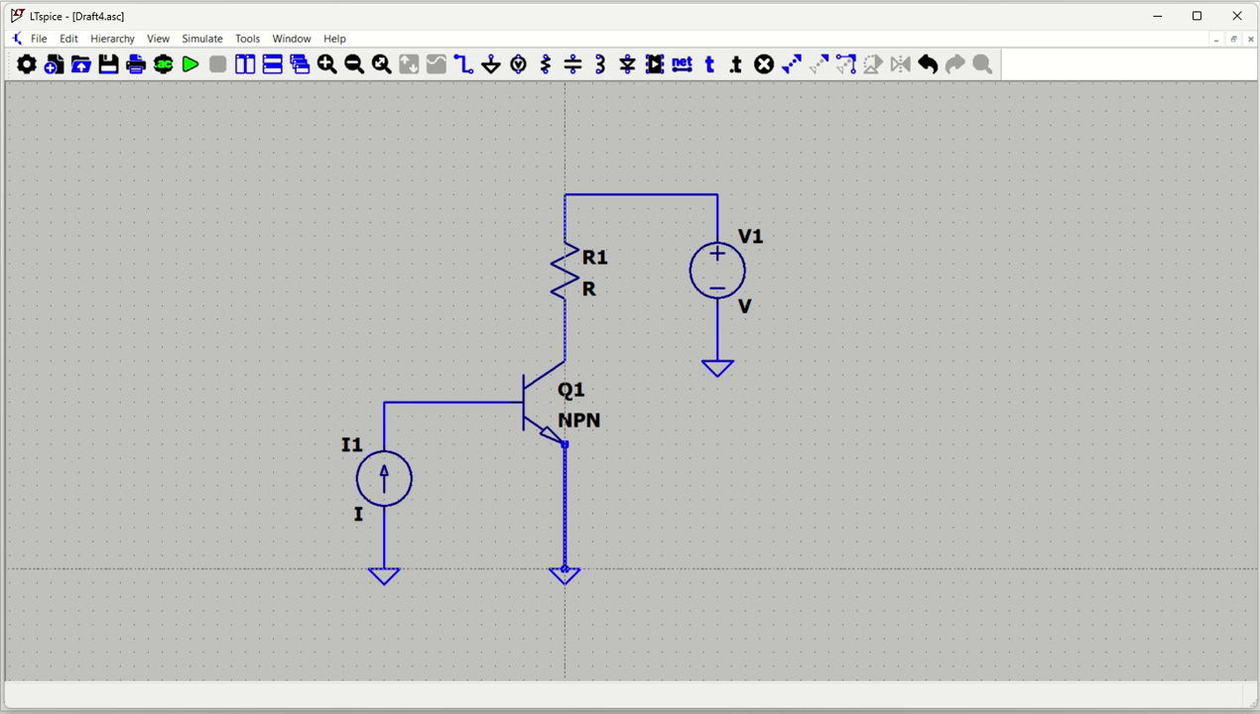
left_click(565, 570)
key("Escape")
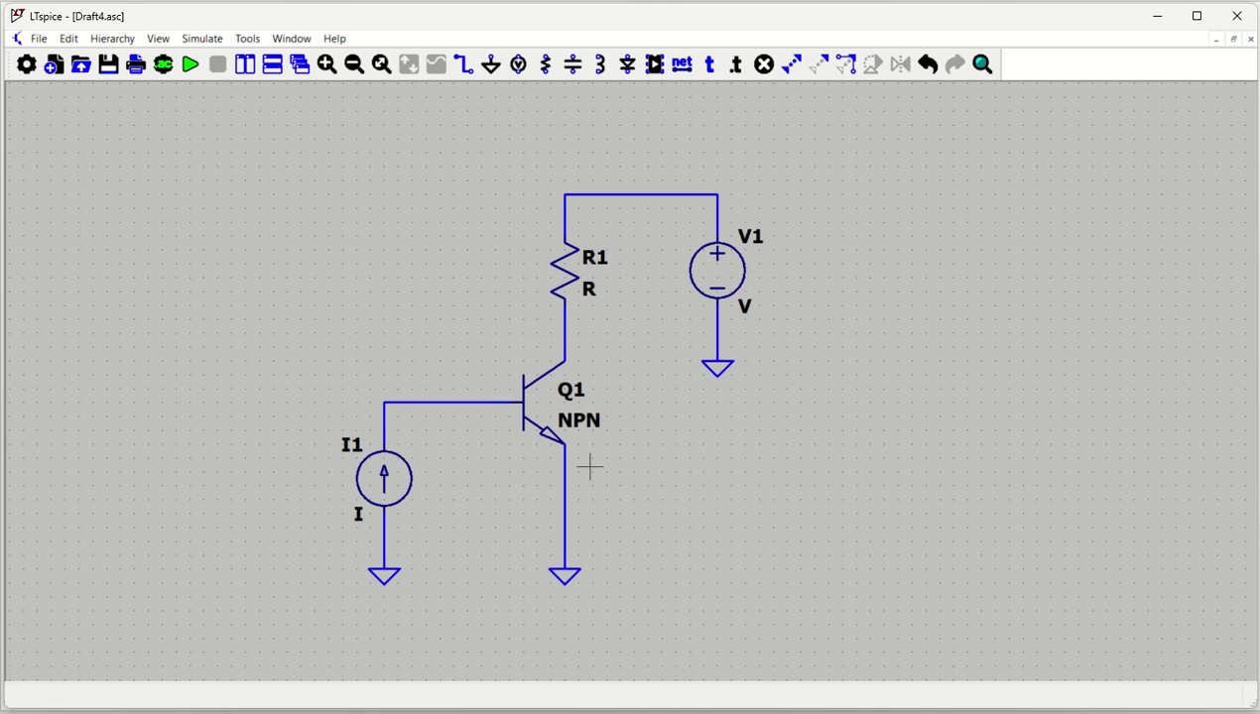
- Set the DC values of current source I1 and voltage source V1 to 0
right_click(386, 483)
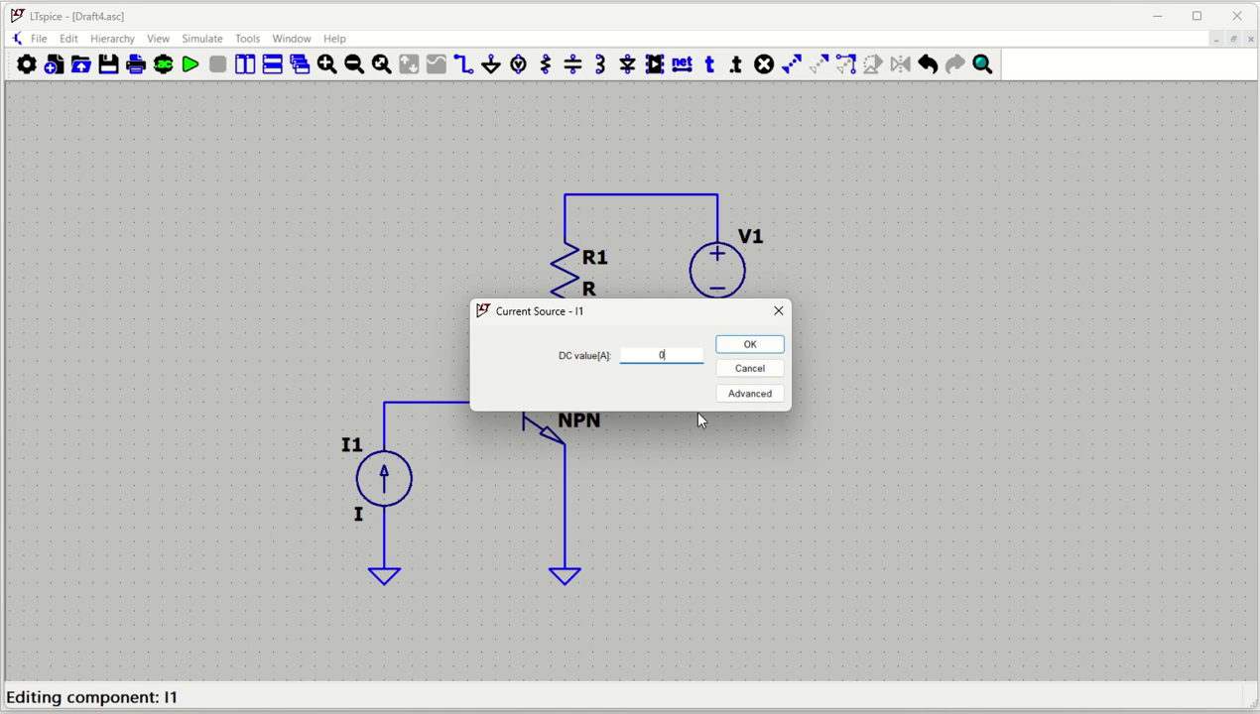
left_click(750, 346)
right_click(730, 274)
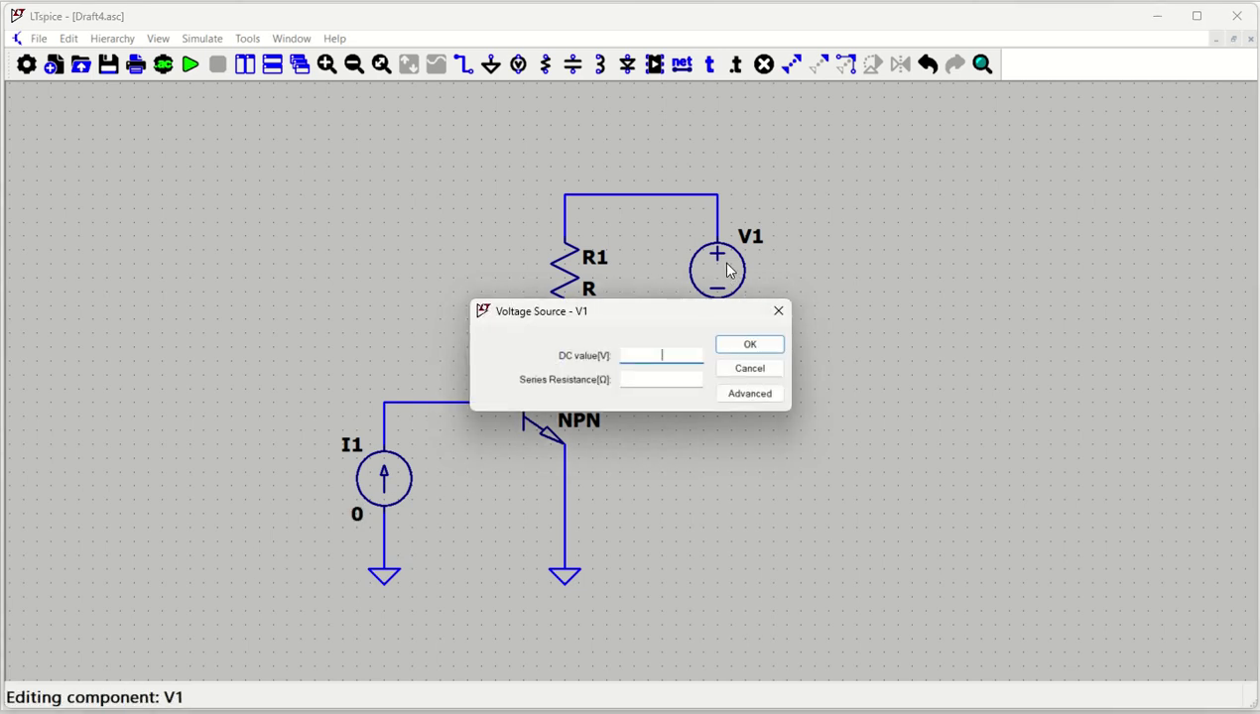
type("0")
key("Return")
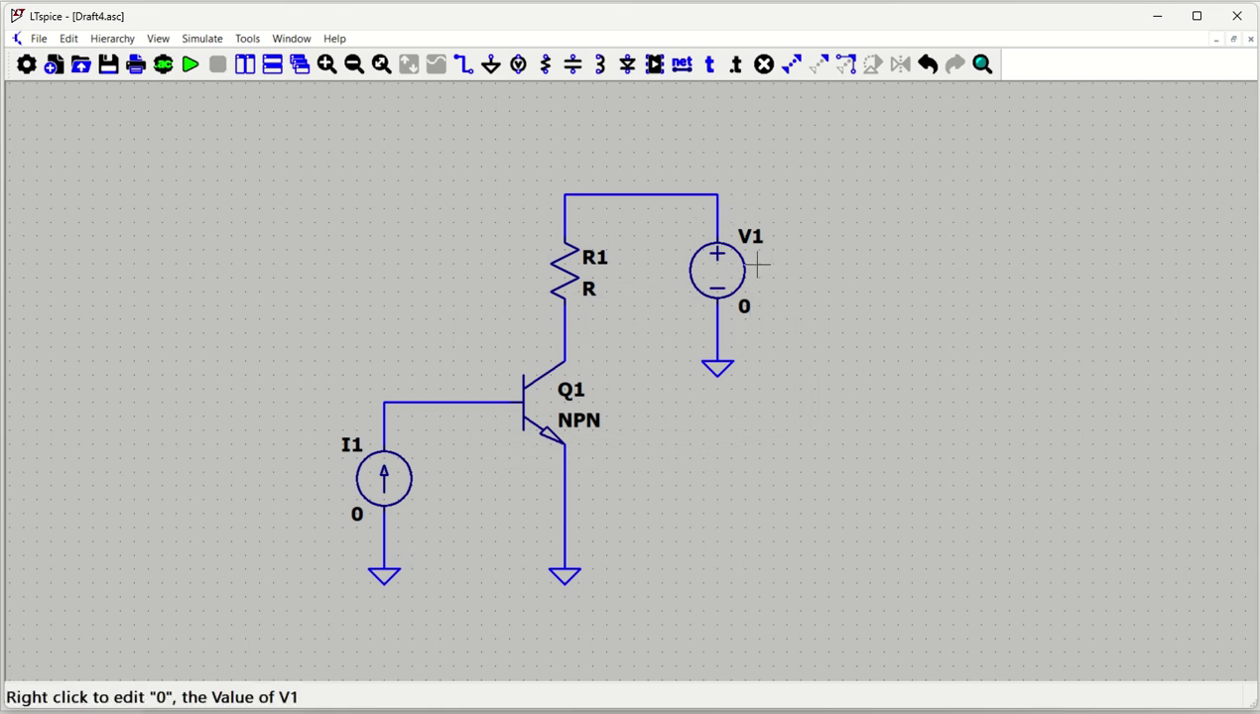
- Set resistor R1's resistance to 1.2k
right_click(559, 277)
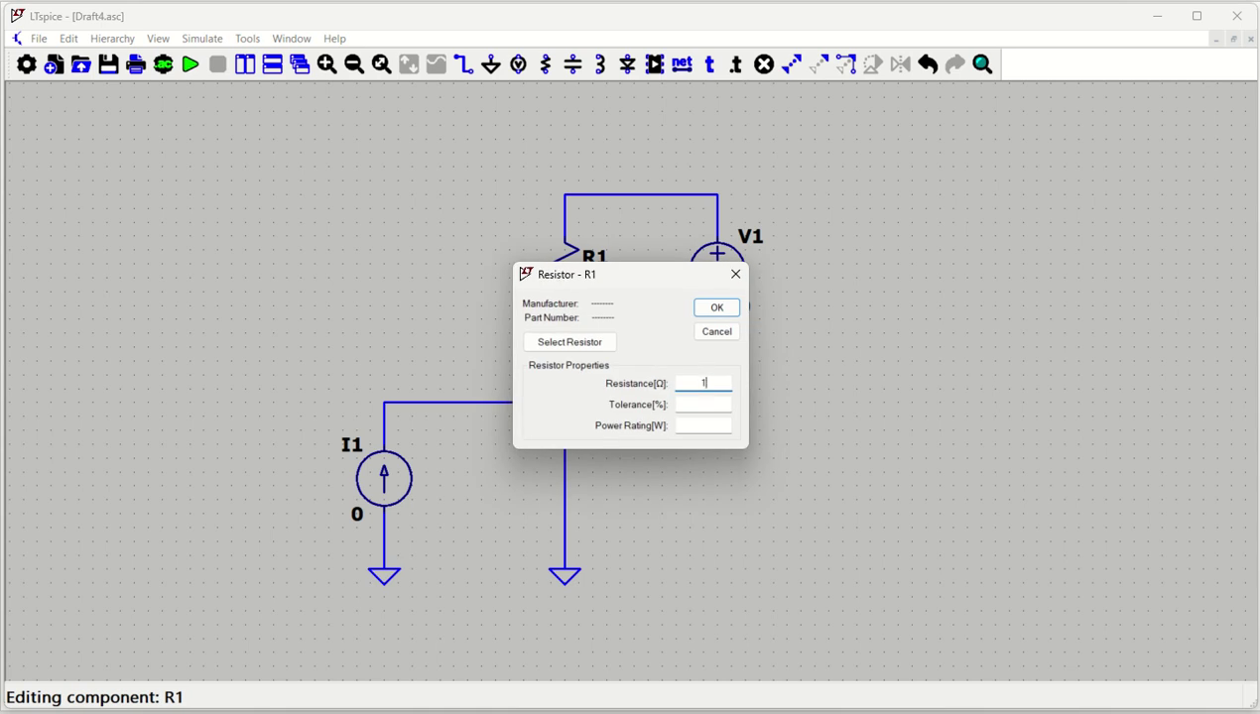
type("1.2k")
key("Return")
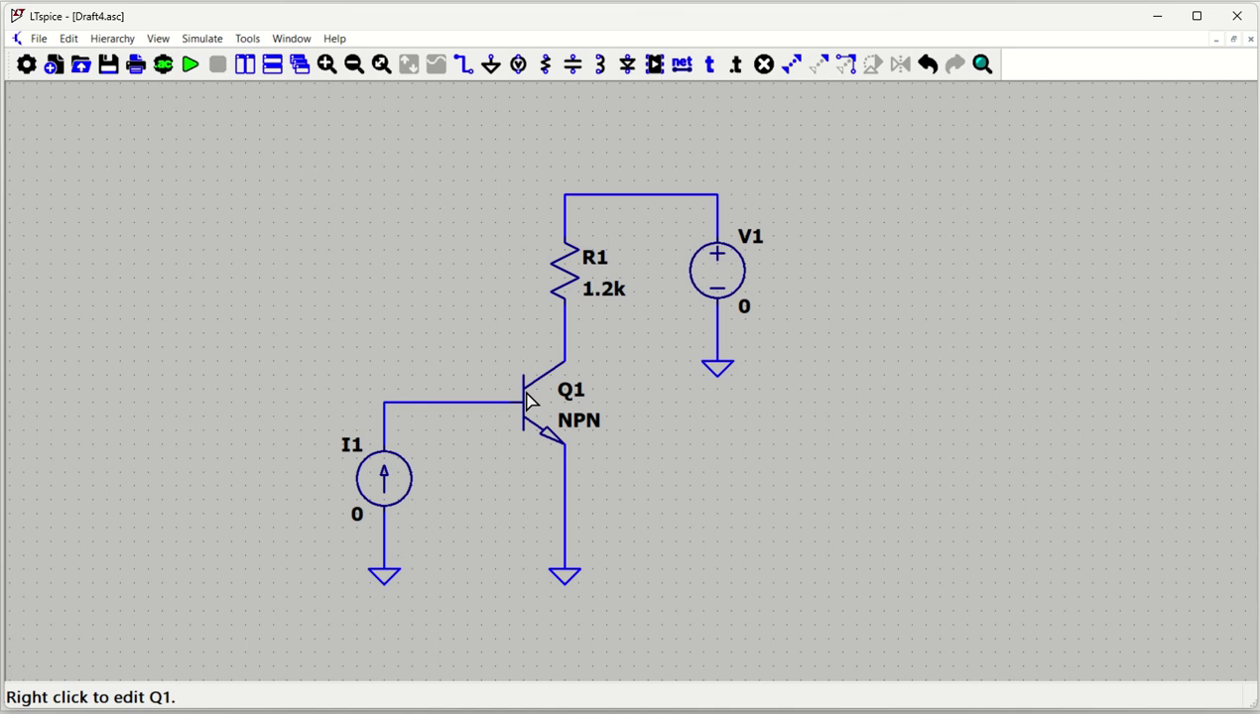
- Assign the 2N2222 model to transistor Q1 through Pick New Transistor
right_click(529, 399)
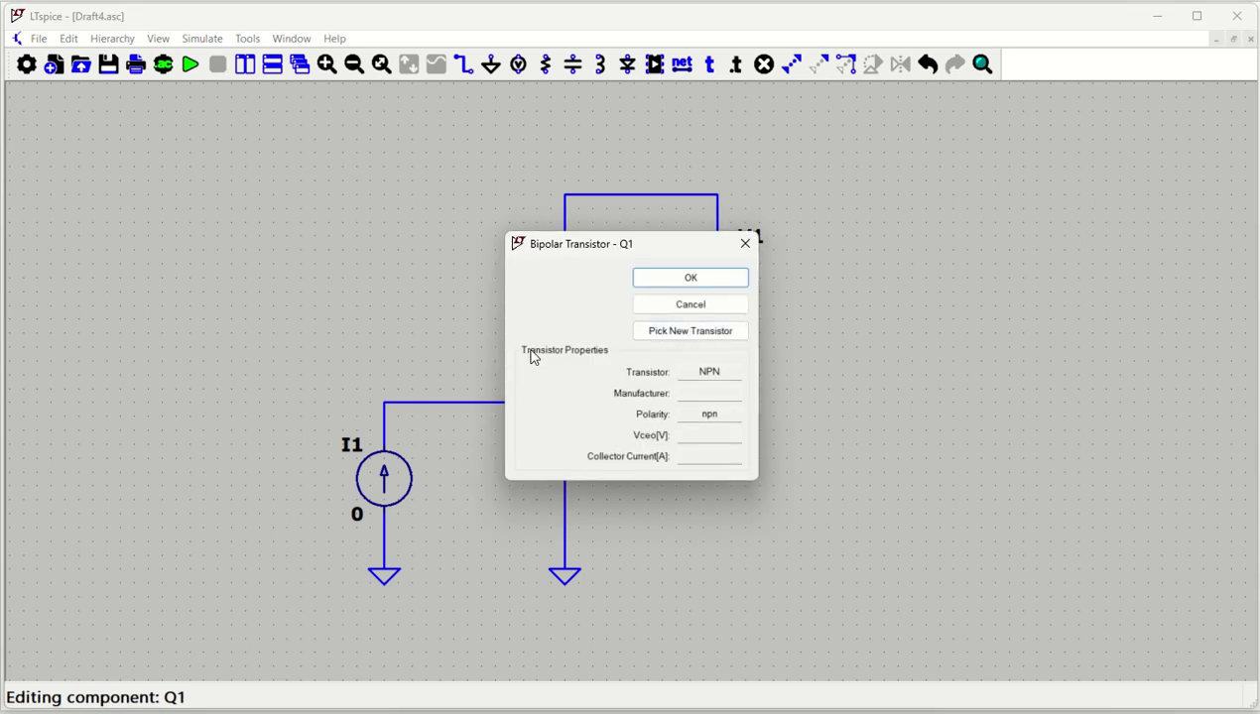
left_click_drag(598, 258, 193, 215)
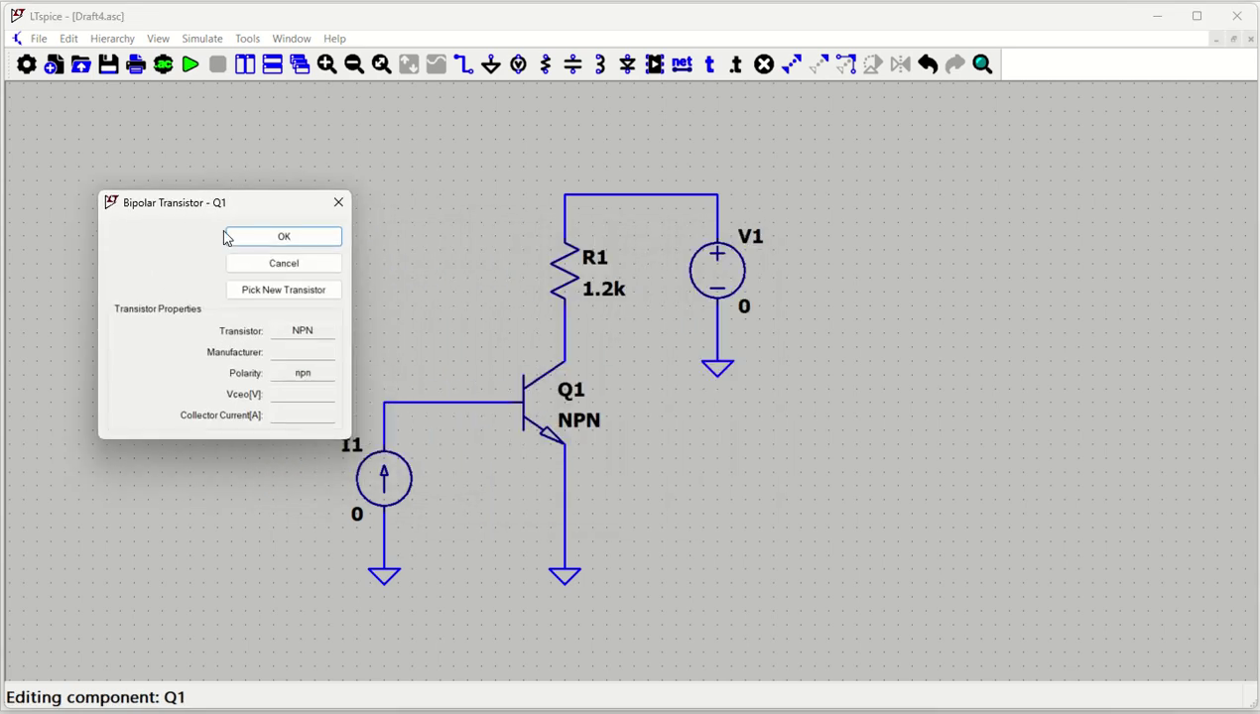
left_click(338, 203)
right_click(537, 399)
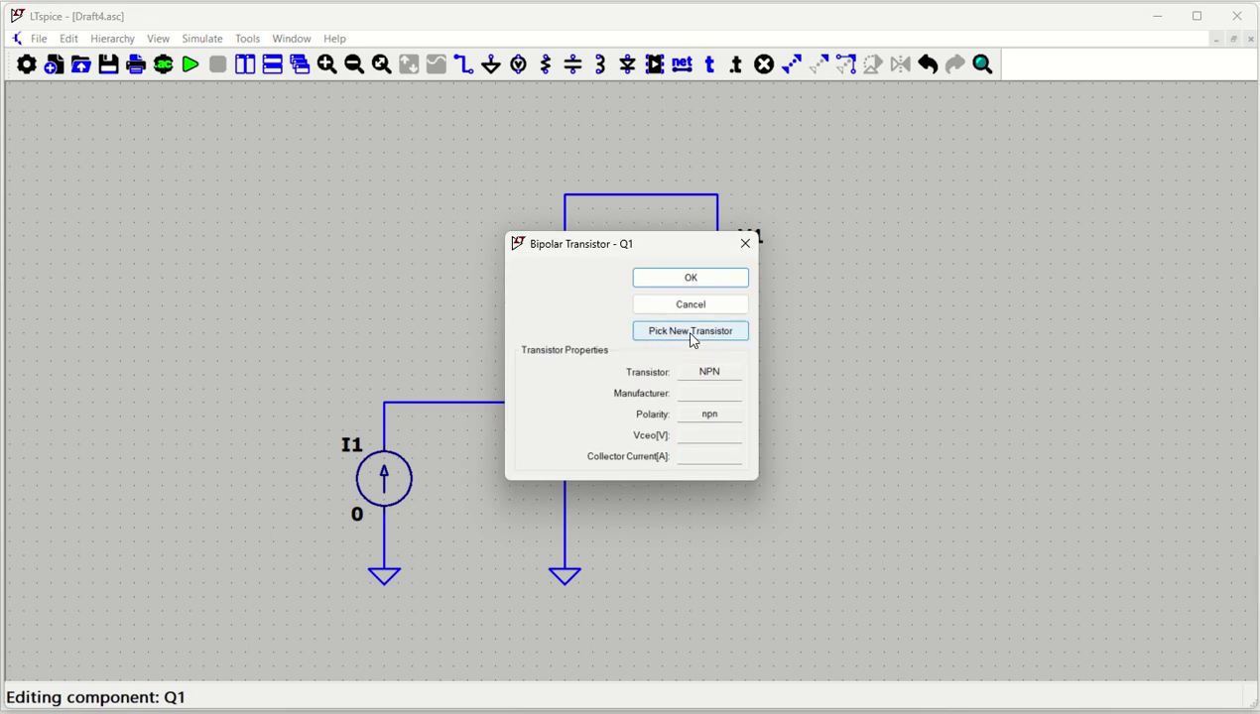
left_click(700, 341)
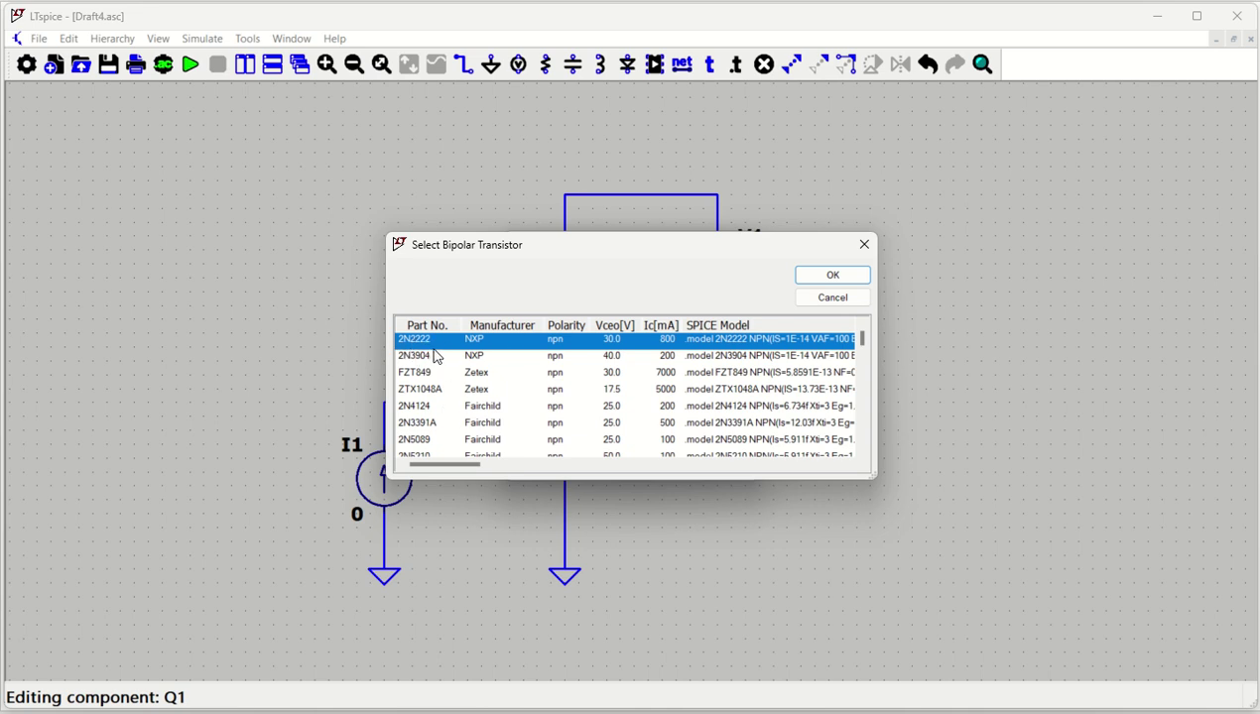
left_click(832, 275)
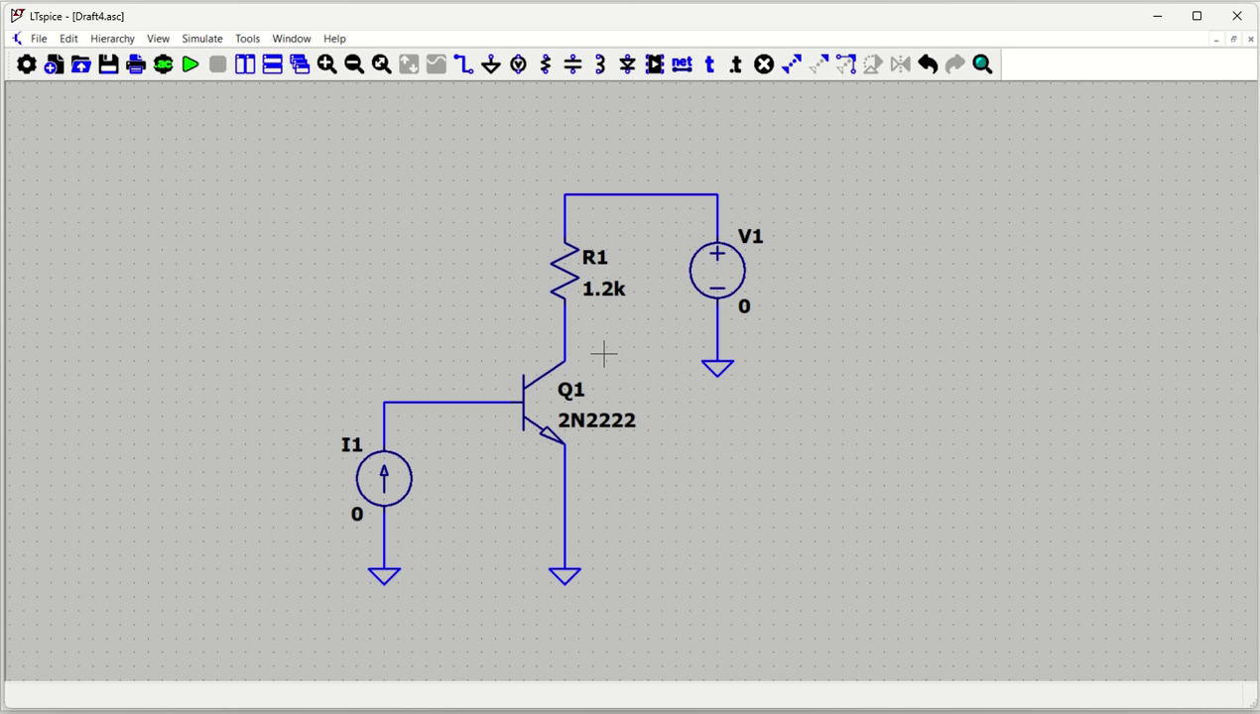
- Draw a short wire right from the R1–Q1 collector node and label its end VCE
key("F3")
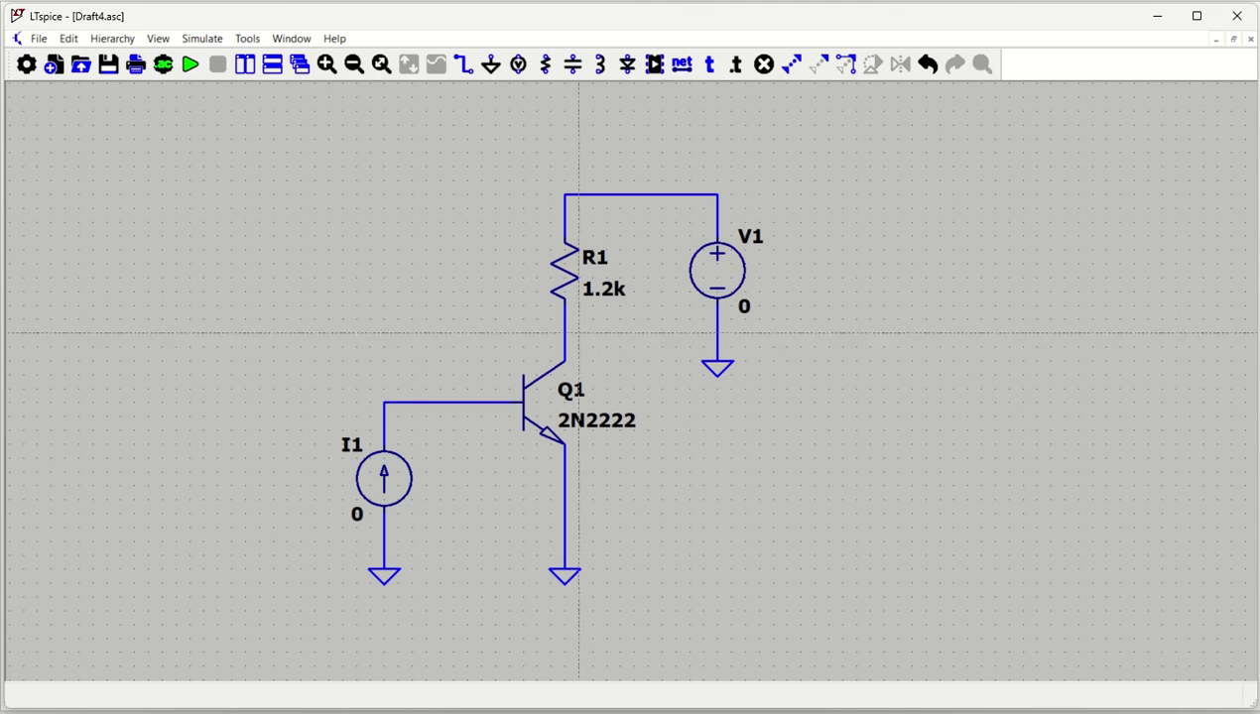
left_click(564, 332)
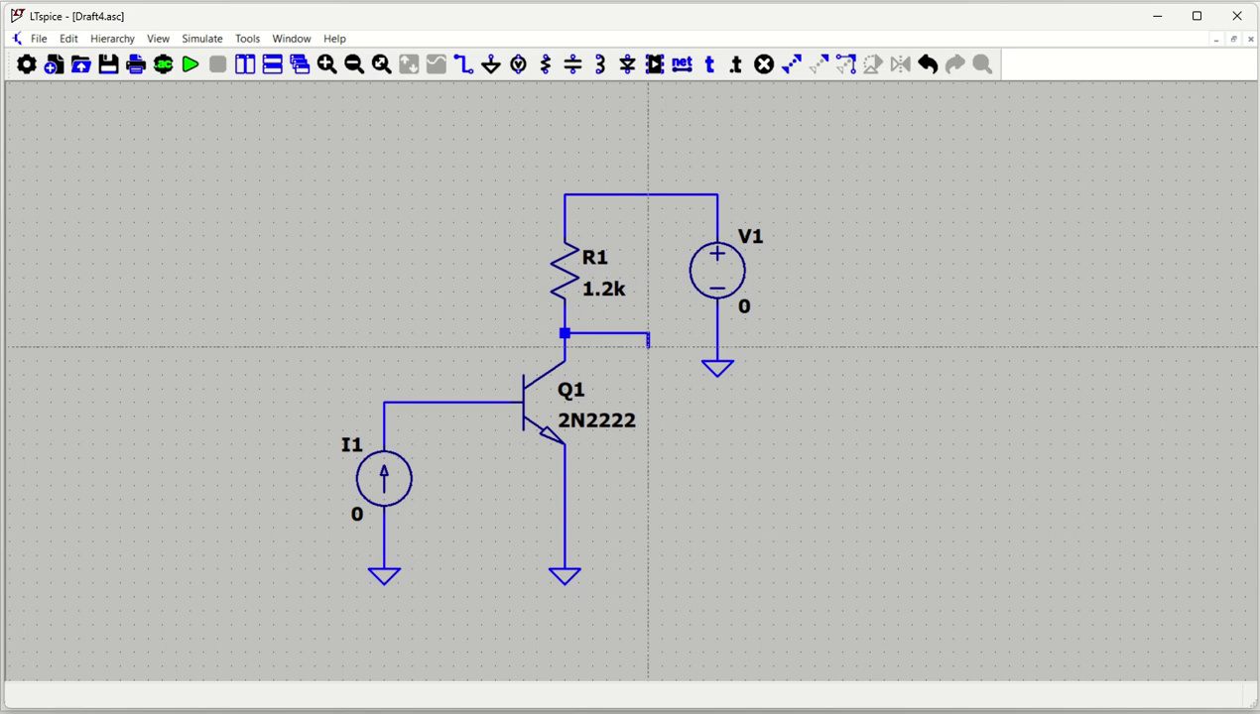
left_click(641, 333)
key("Escape")
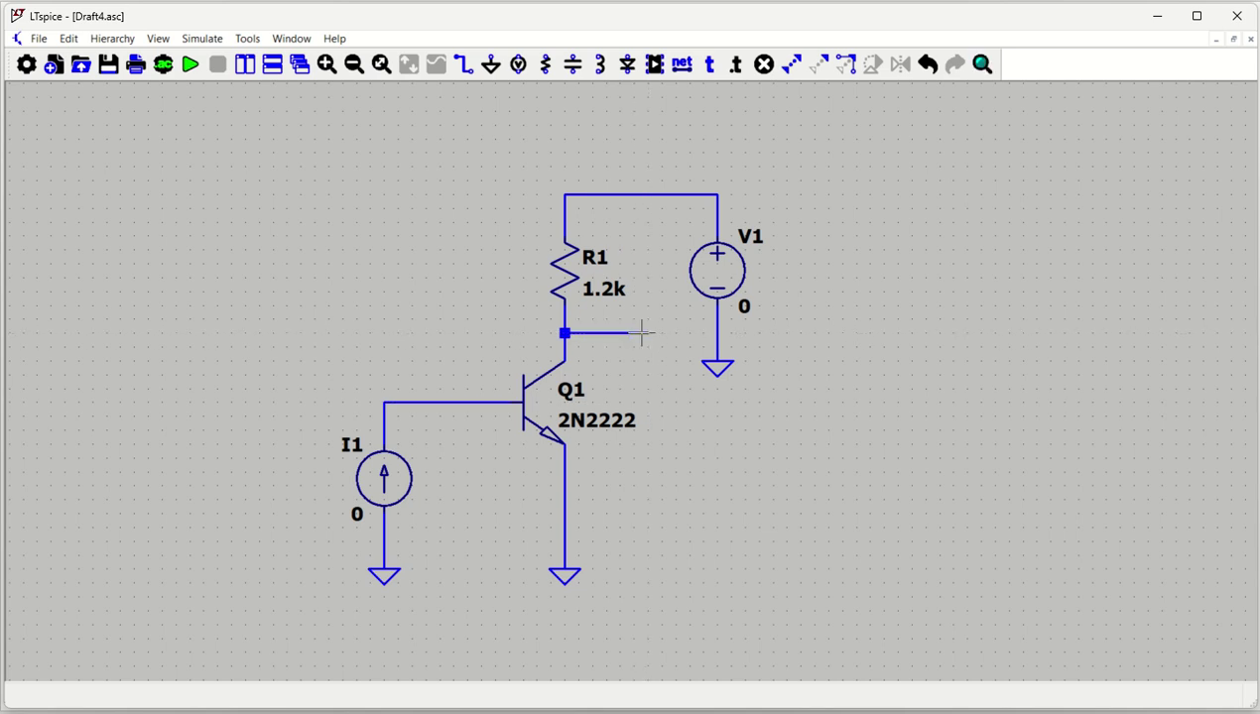
key("F4")
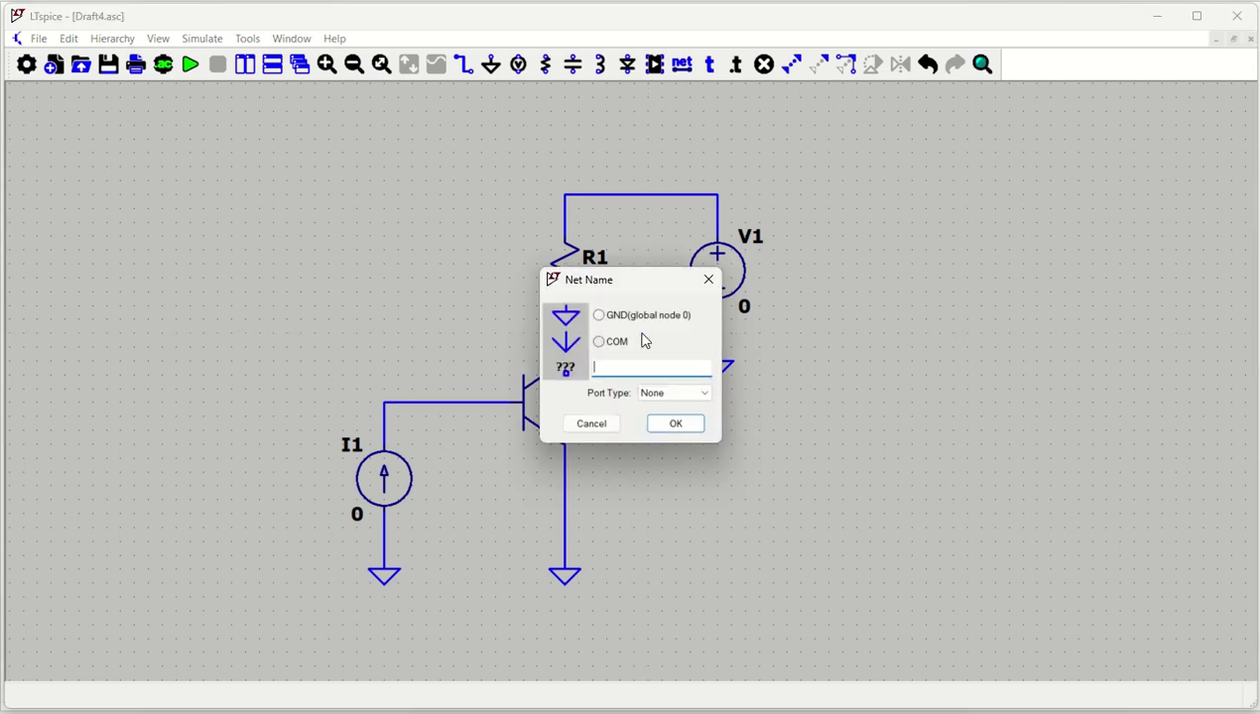
type("VCE")
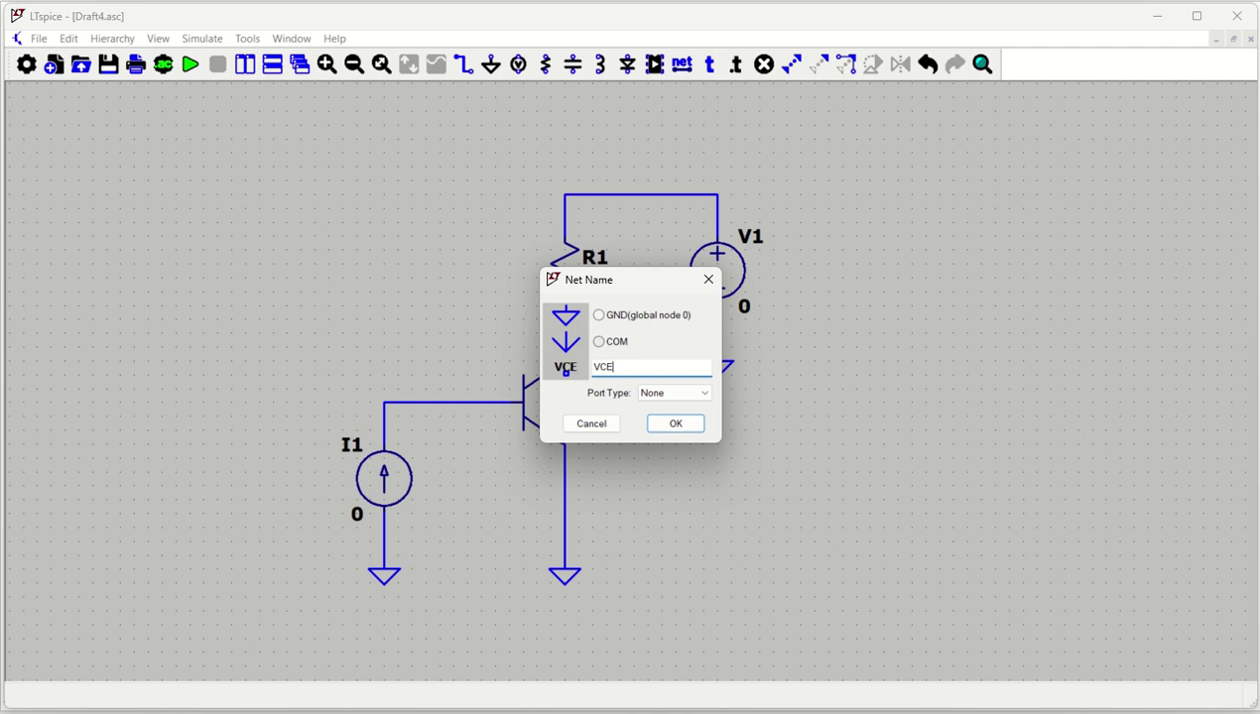
left_click(683, 420)
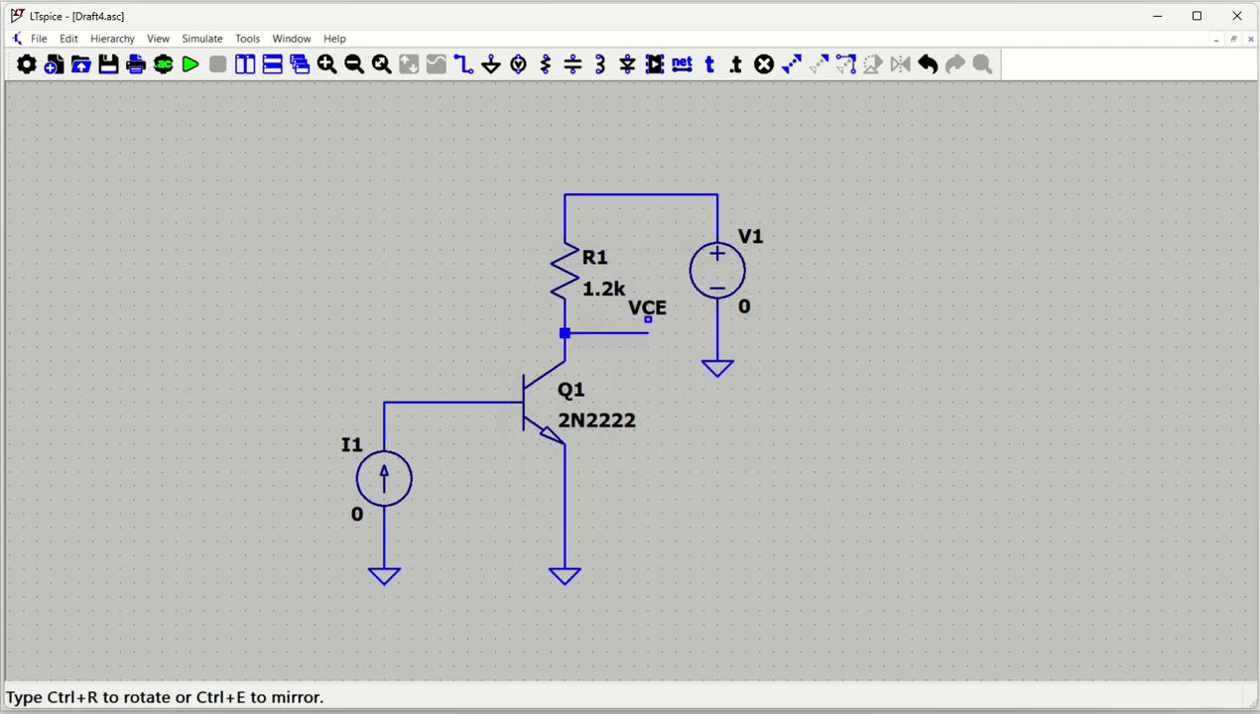
left_click(650, 333)
key("Escape")
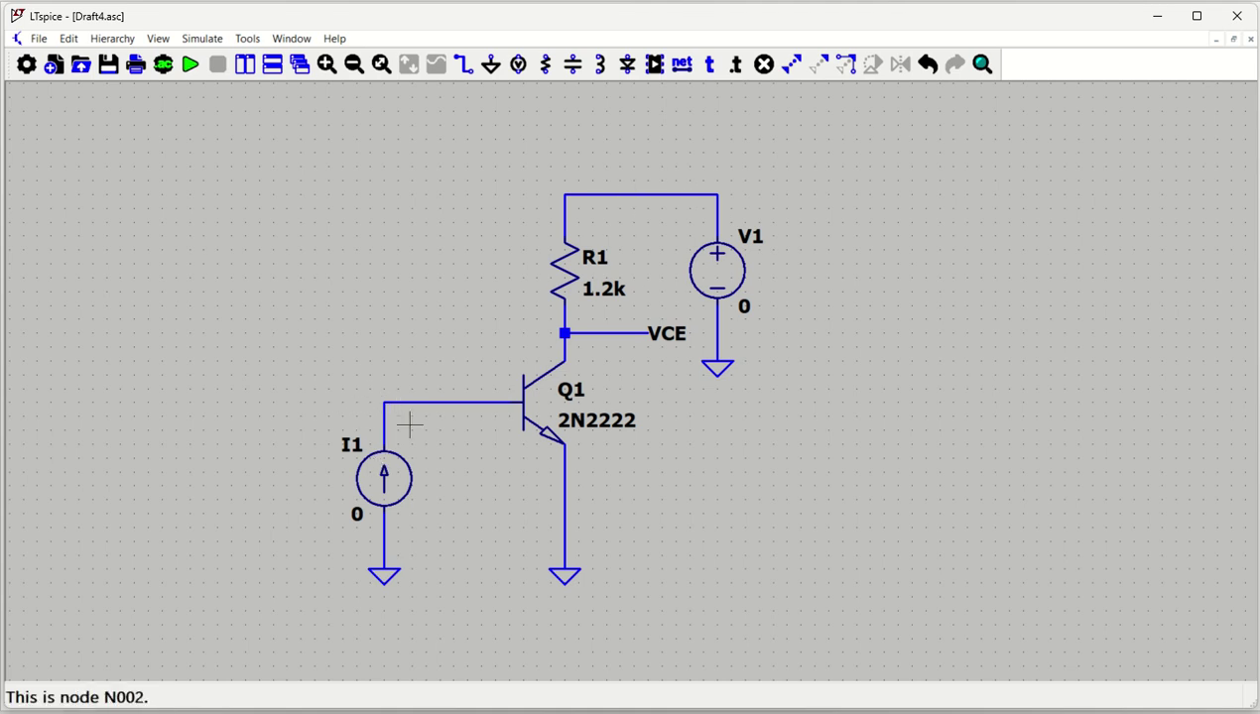
- Set the DC sweep's first source to V1, linear from 0 to 15 in 0.2 steps
left_click(164, 68)
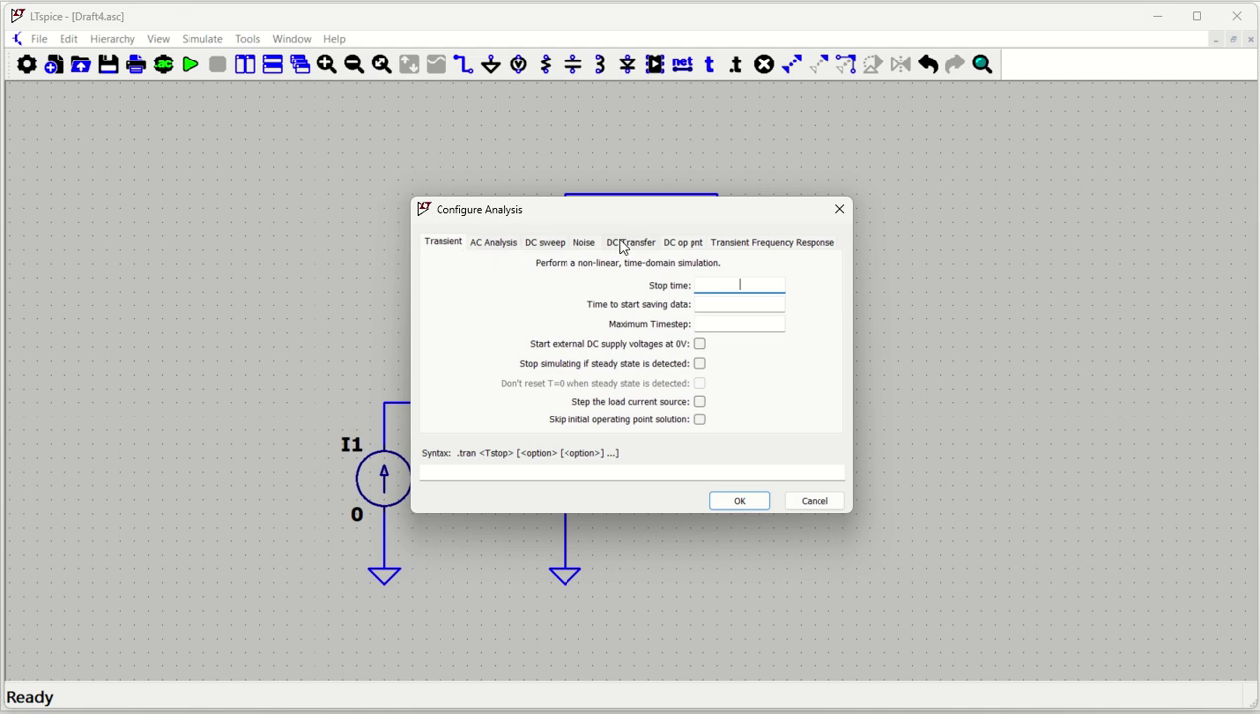
left_click(544, 248)
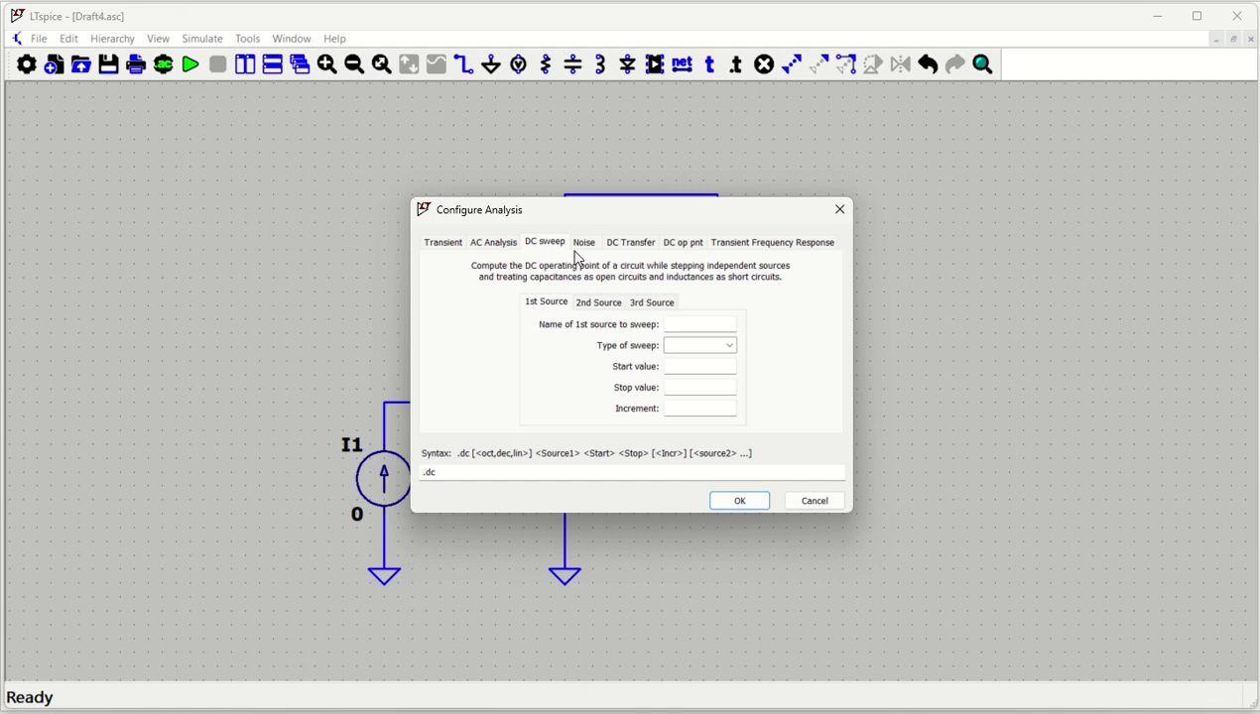
left_click_drag(577, 220, 634, 335)
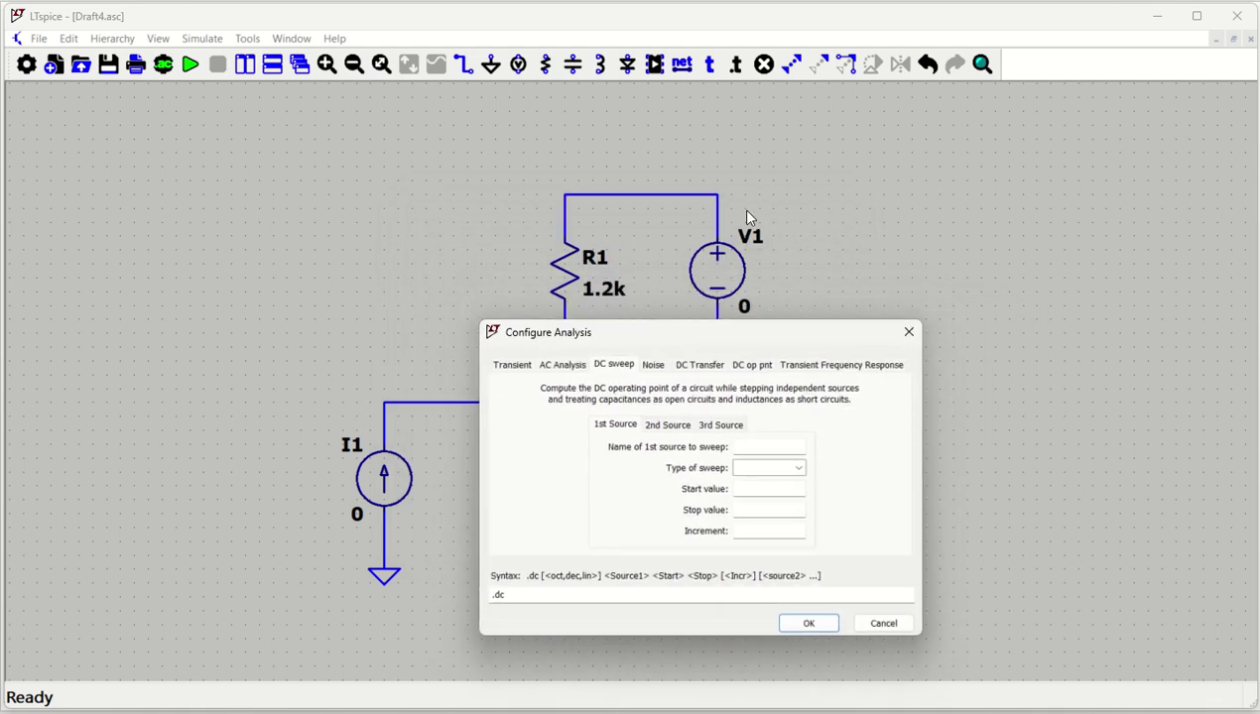
left_click(765, 447)
left_click(792, 472)
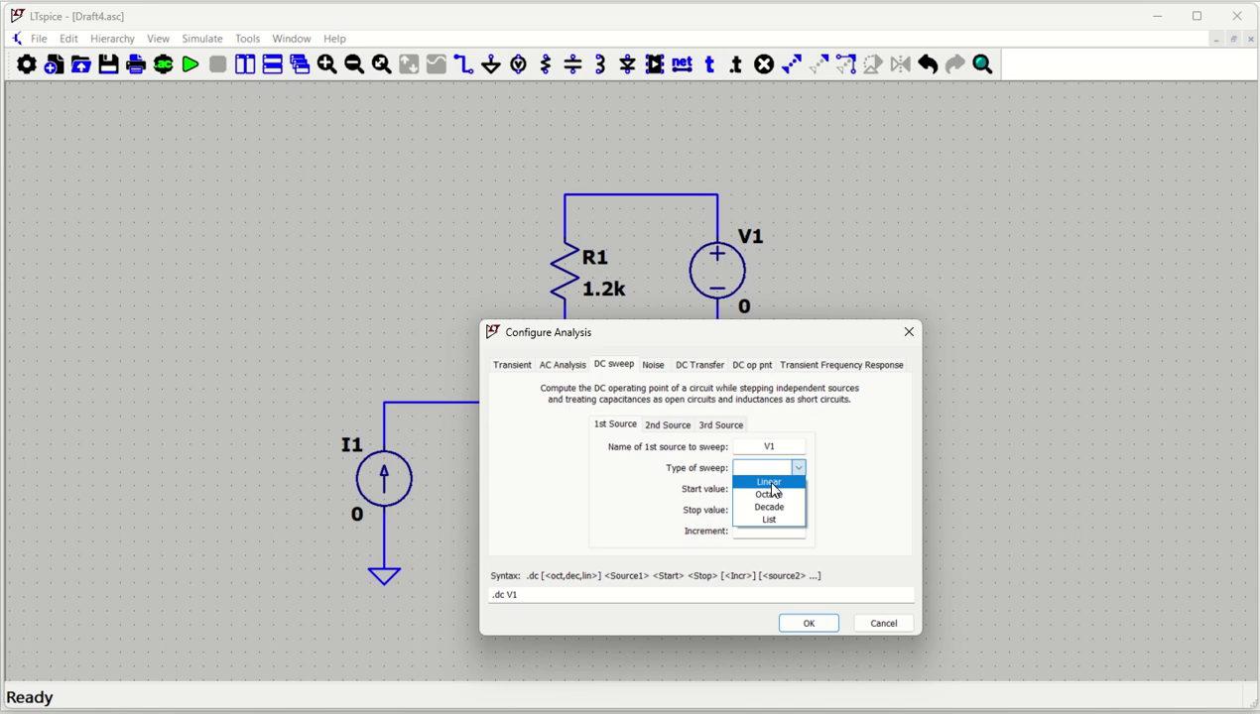
left_click(773, 485)
left_click(773, 489)
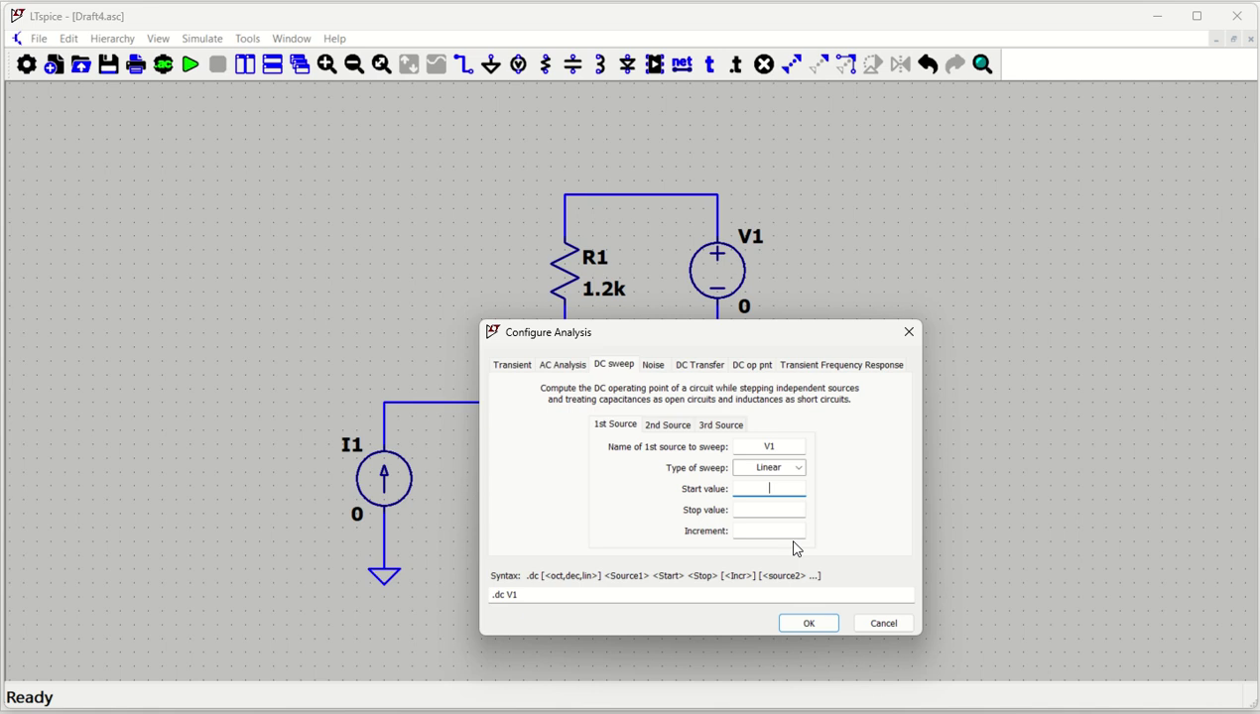
left_click(769, 509)
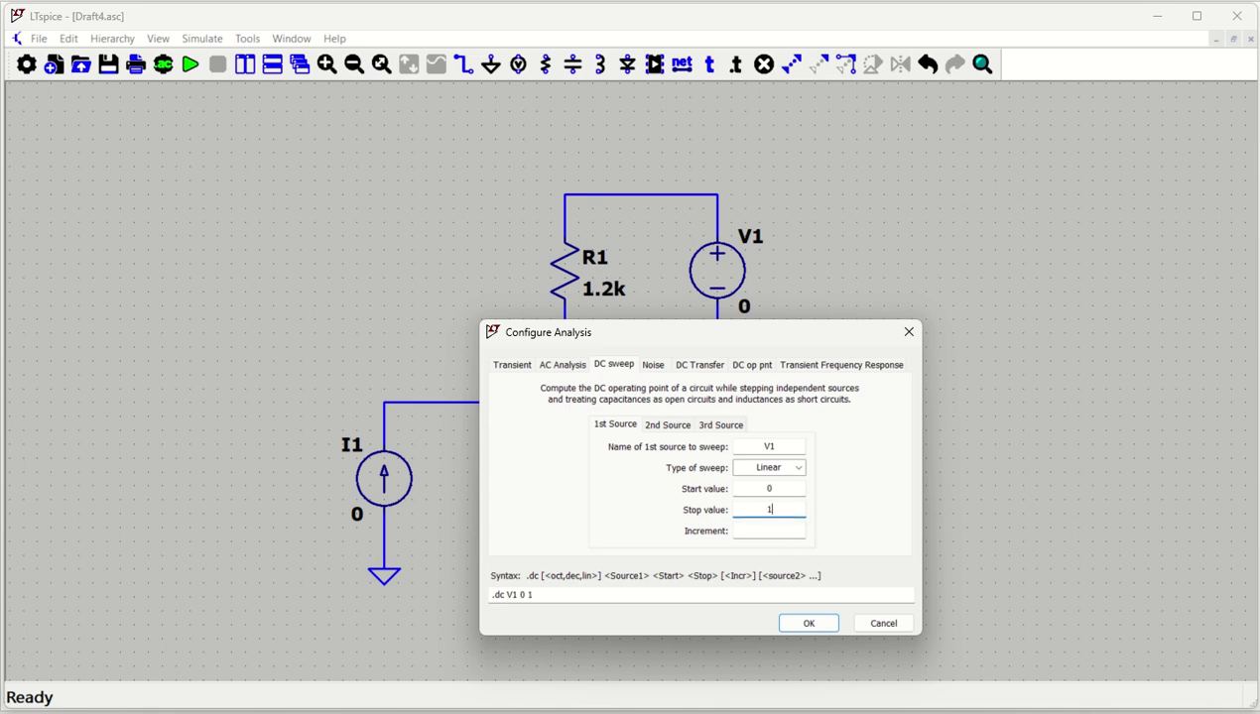
key("Tab")
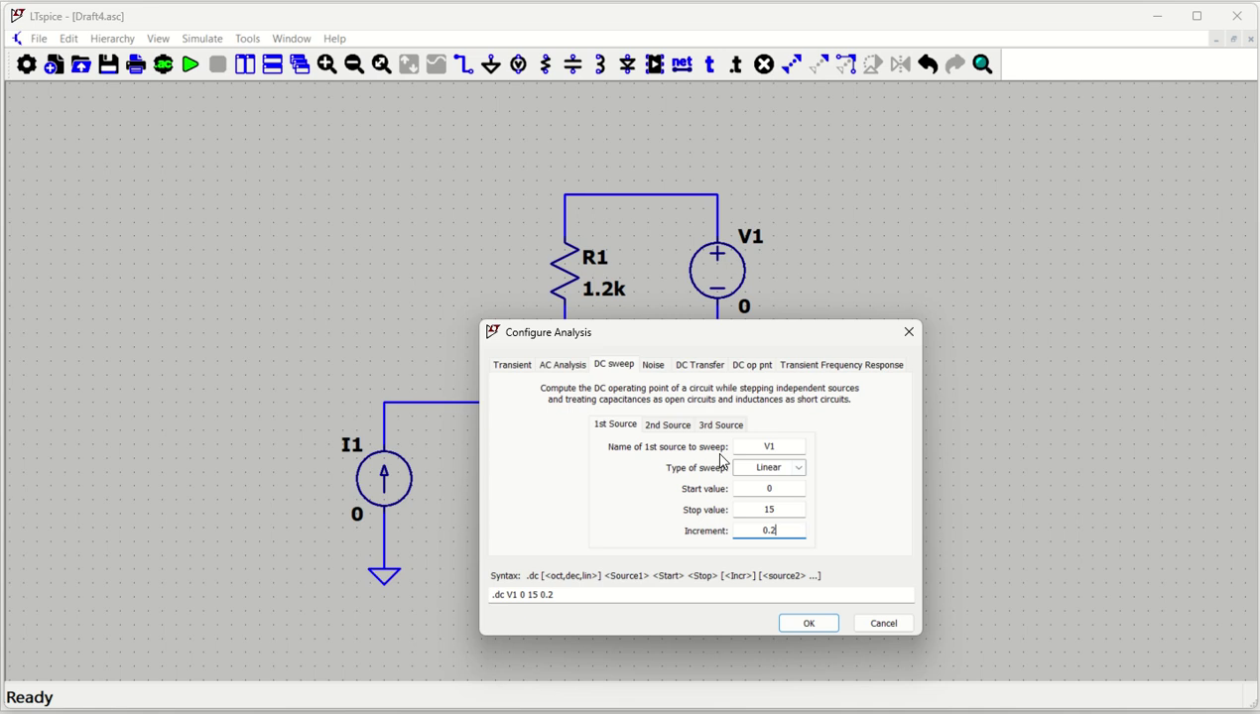
left_click(663, 427)
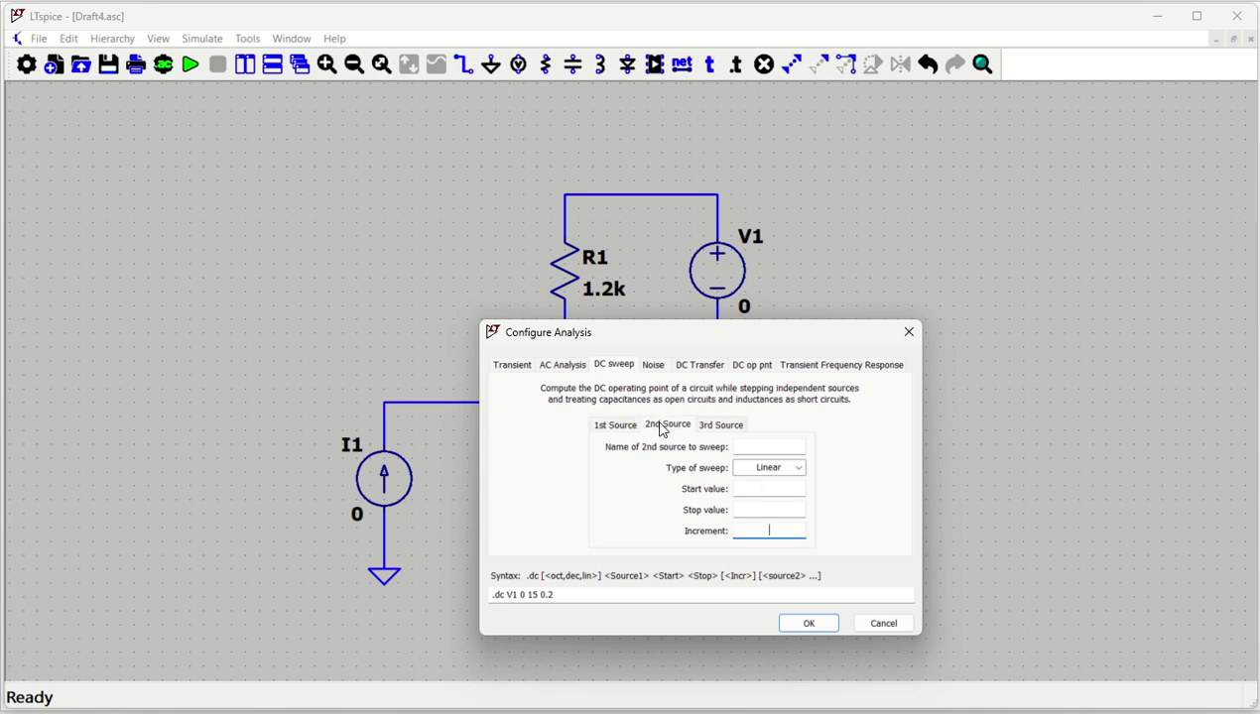
- Set the second sweep source to I1, 0 to 30u in 5u steps, and confirm
left_click(769, 449)
type("I1")
left_click(755, 488)
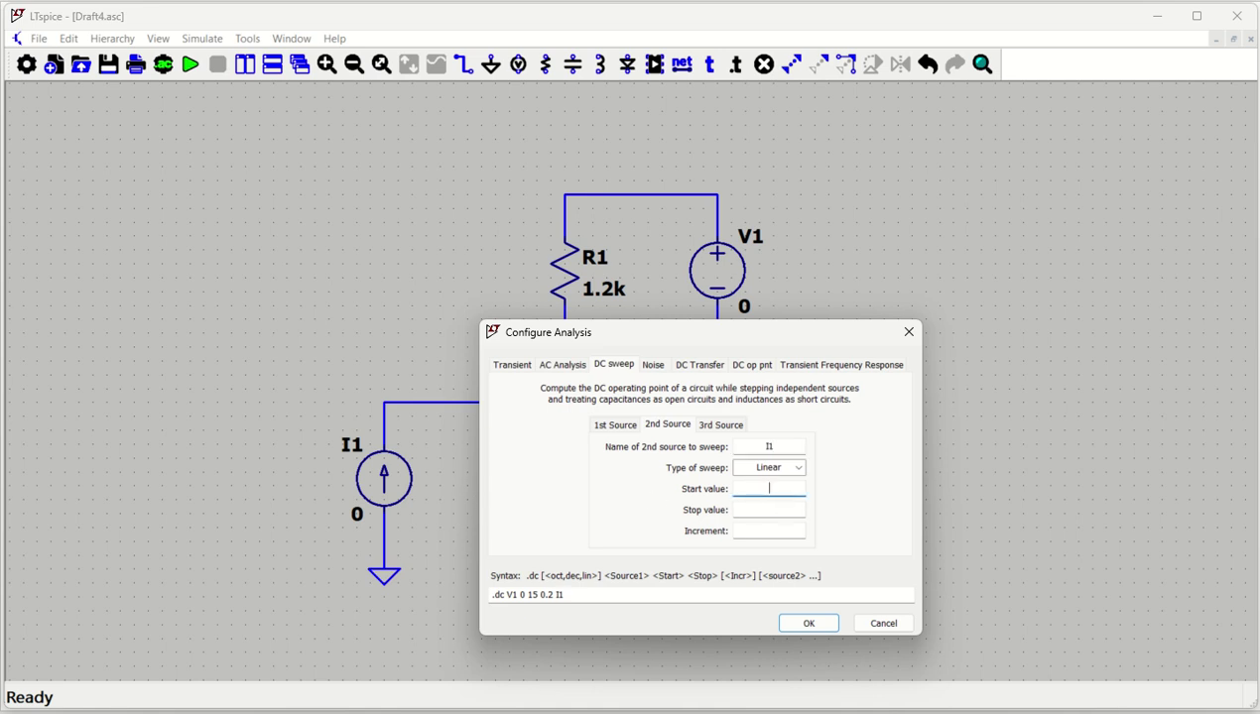
left_click(769, 509)
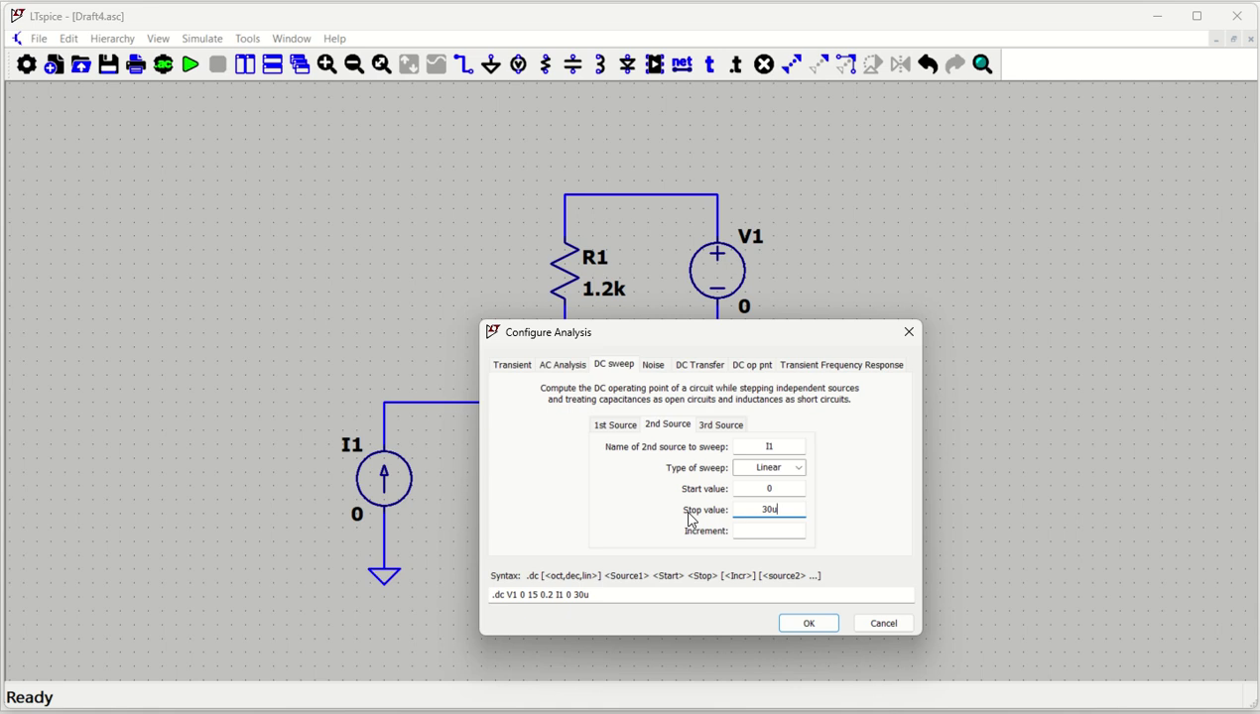
left_click(771, 531)
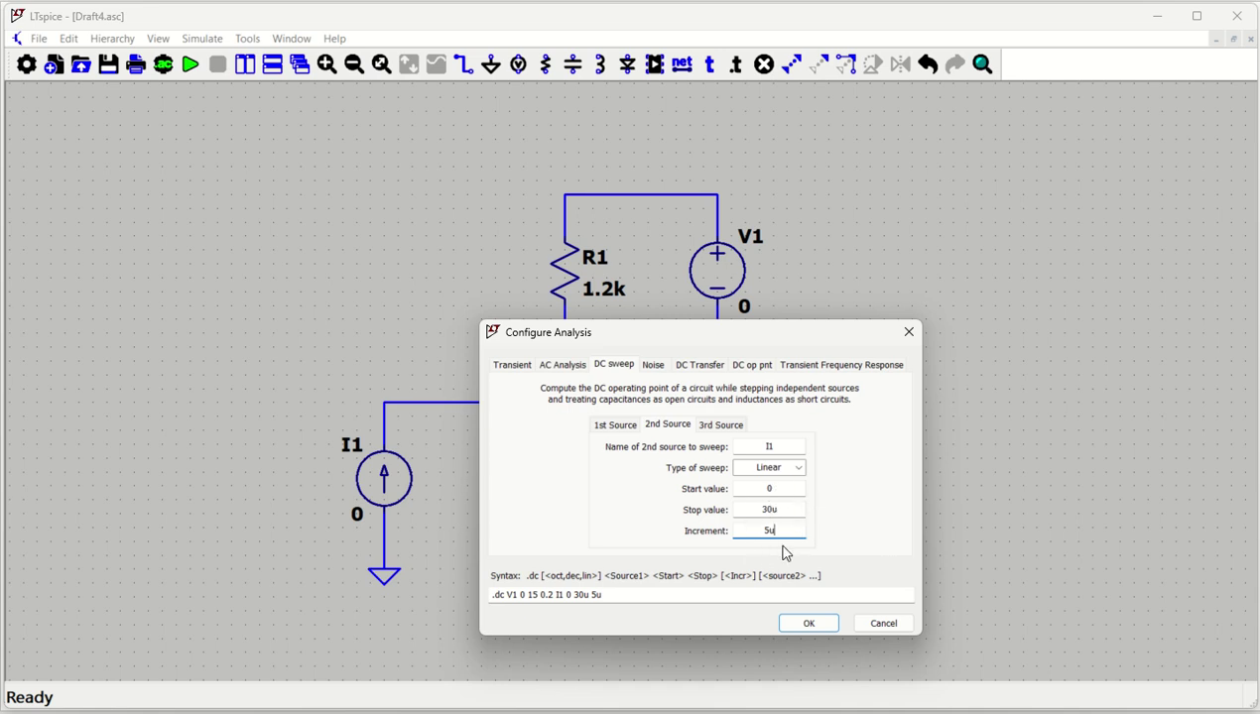
left_click(809, 624)
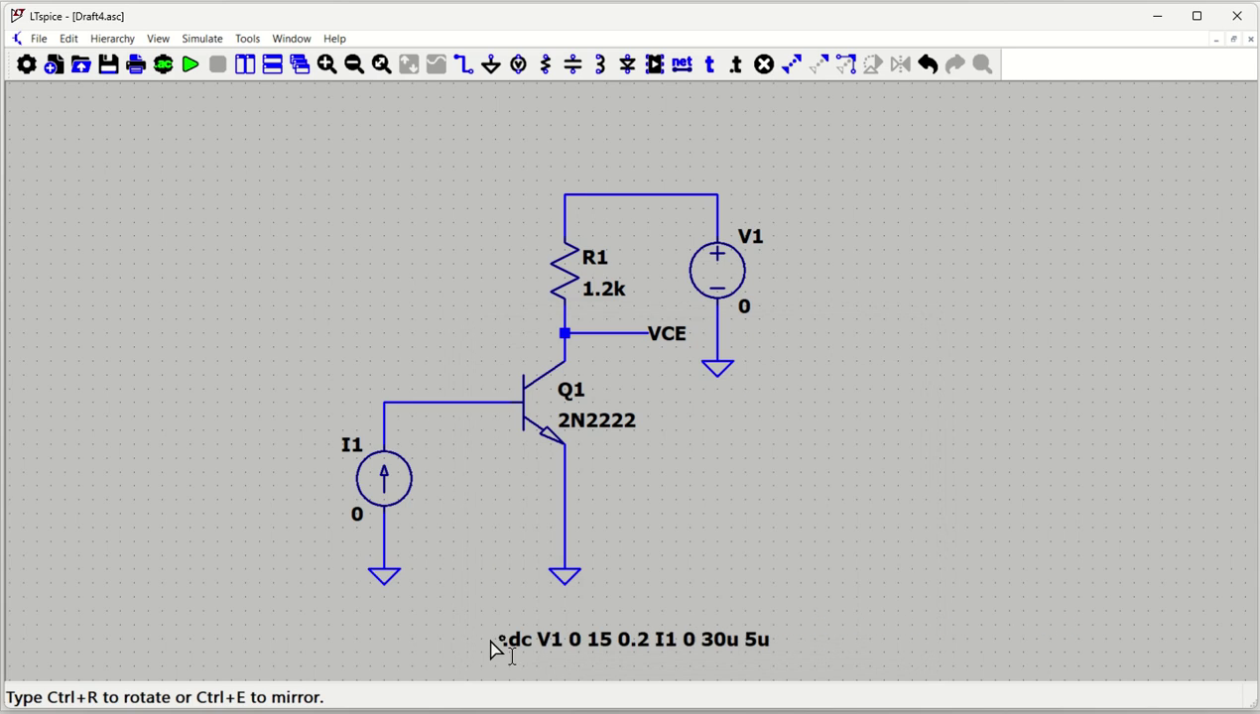
- Place the .dc directive below the circuit, run the simulation and tile the plot pane
left_click(448, 609)
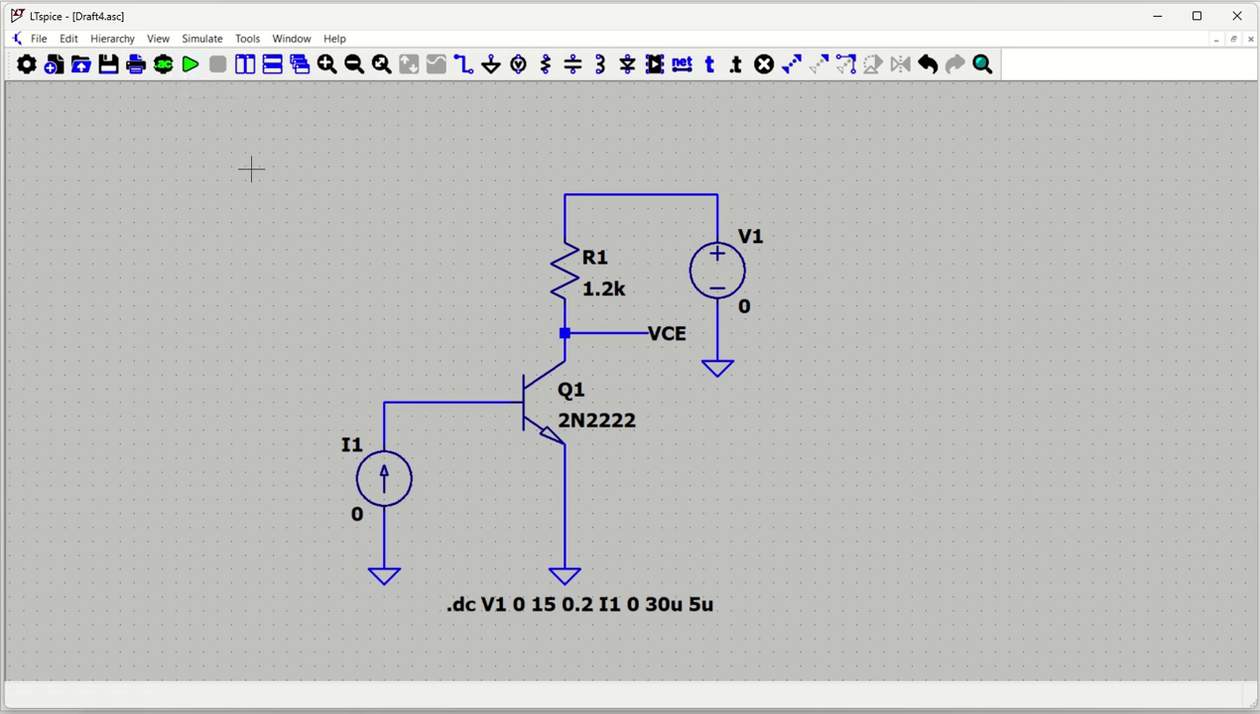
left_click(191, 65)
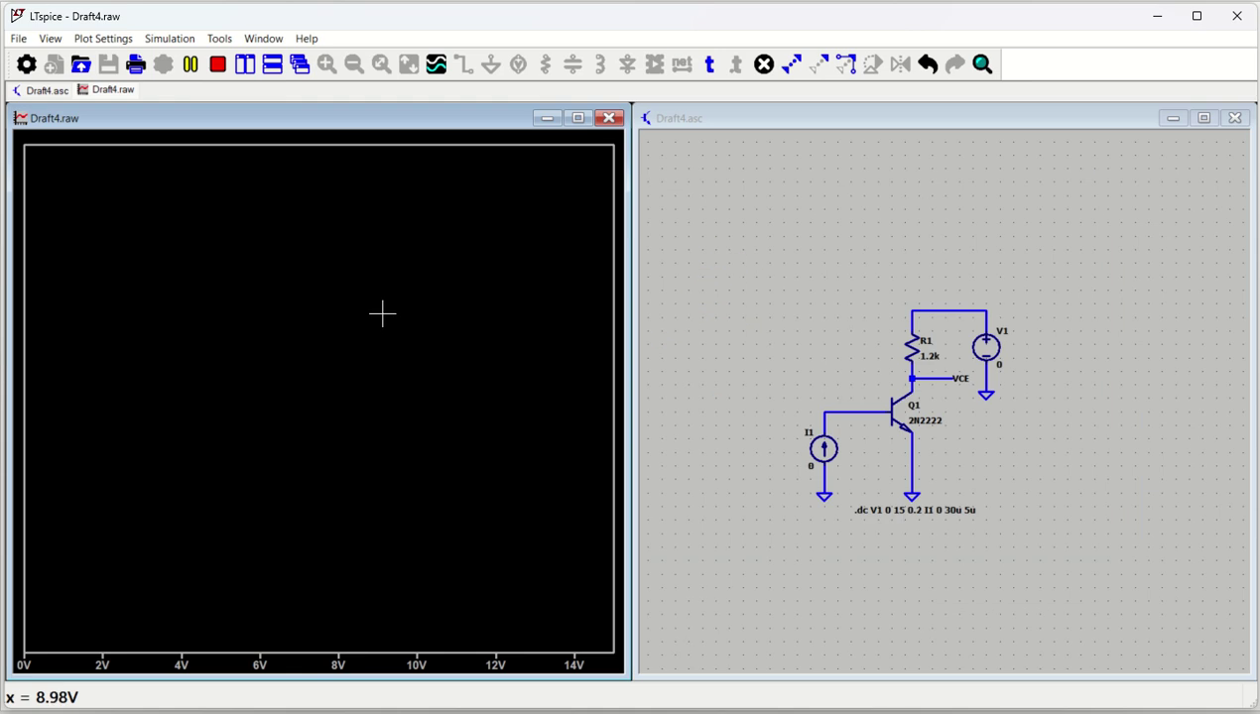
left_click(244, 65)
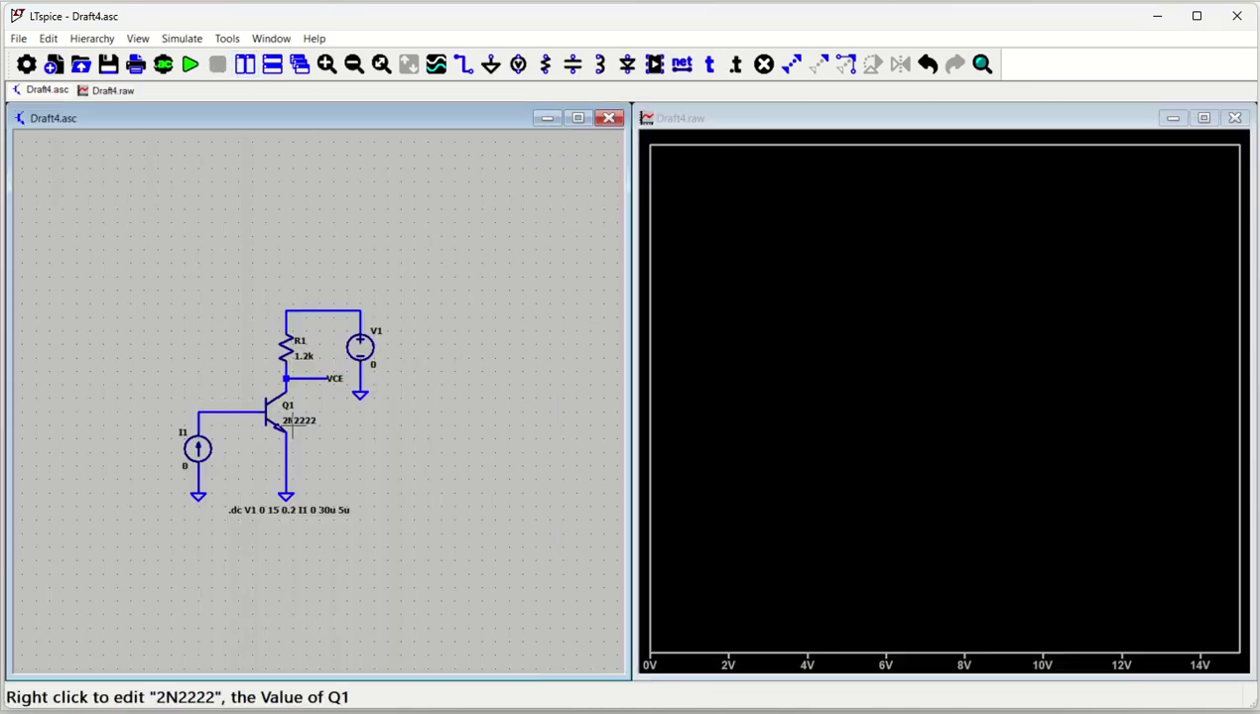
scroll(293, 424, "up", 1)
scroll(273, 437, "up", 1)
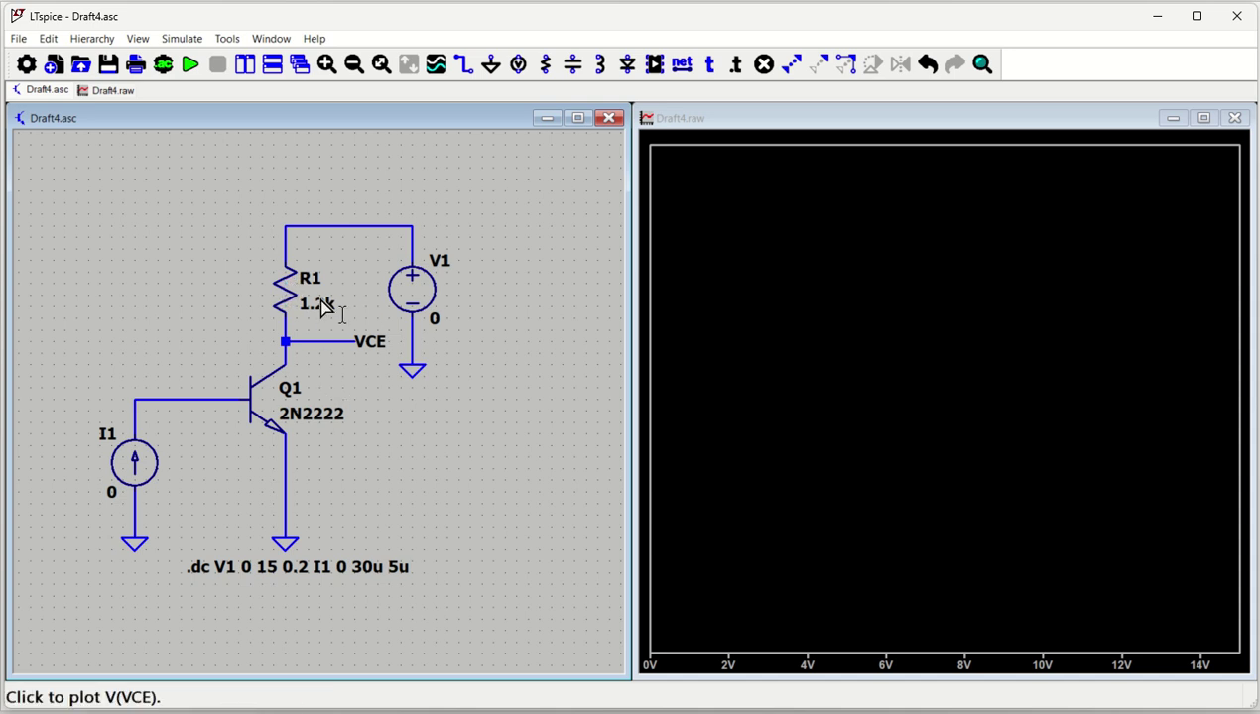
- Probe I1's current, then plot I(R1) versus V1 as one coloured curve per I1 step
left_click(347, 227)
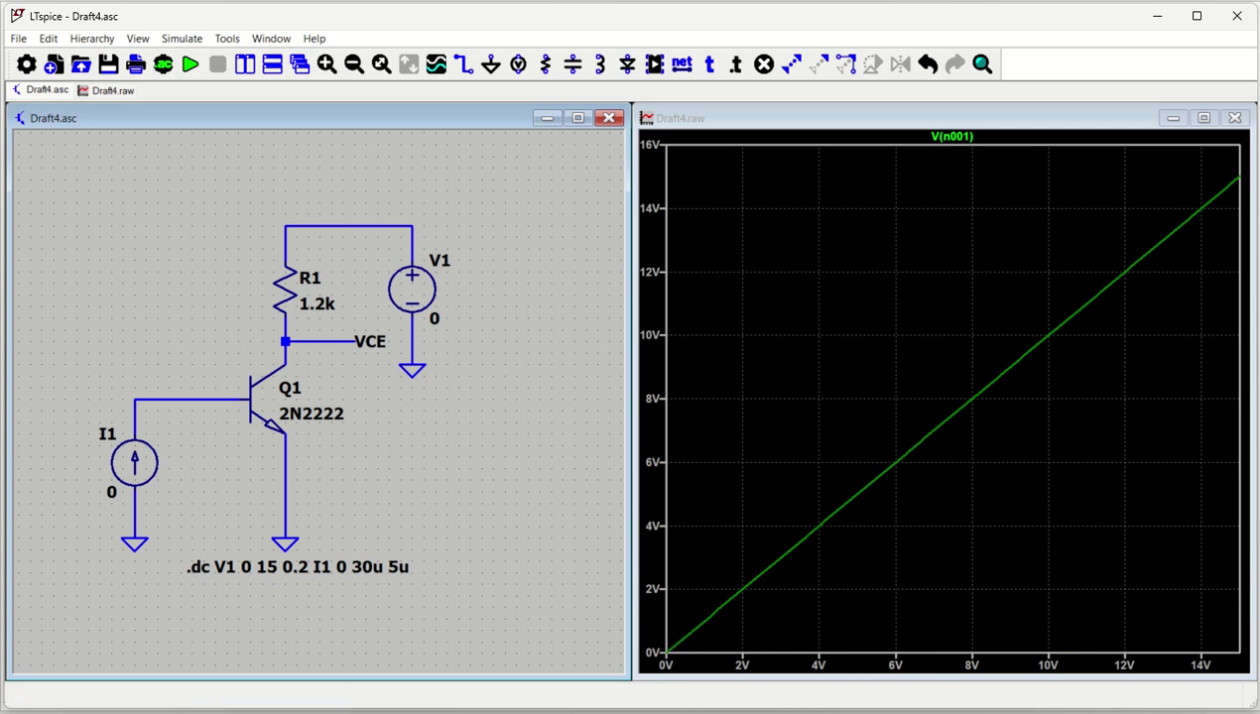
left_click(129, 463)
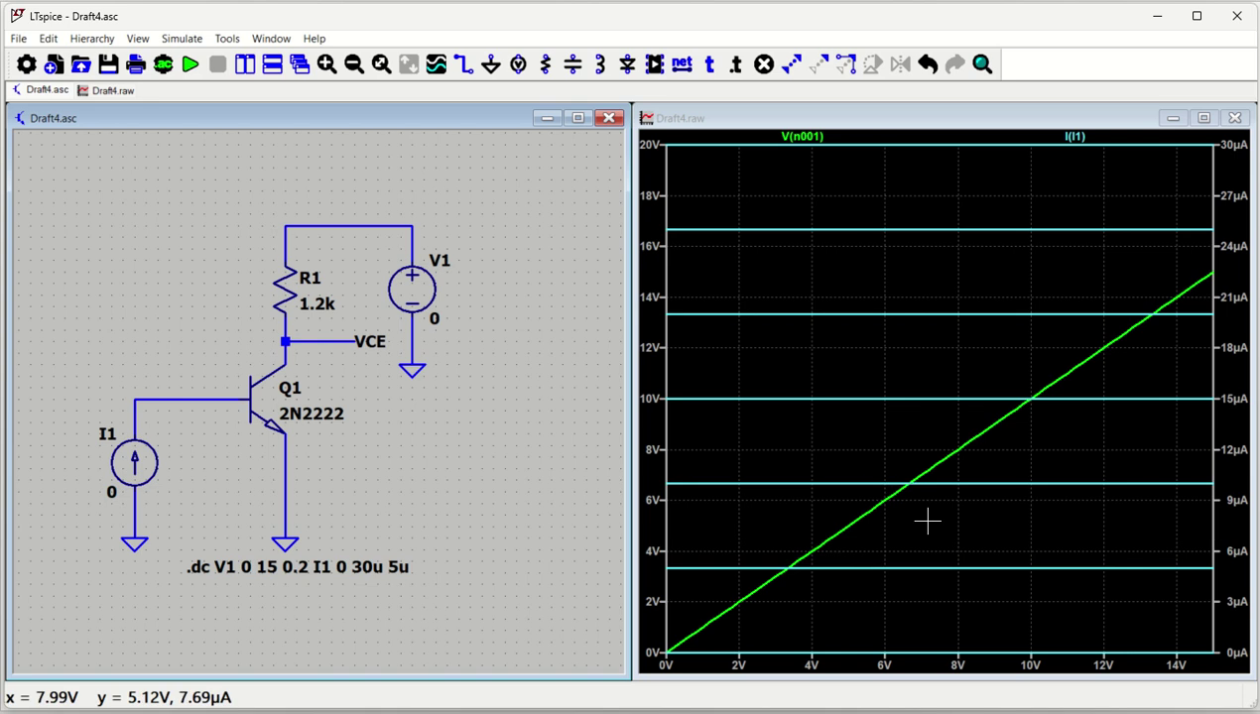
left_click(124, 465)
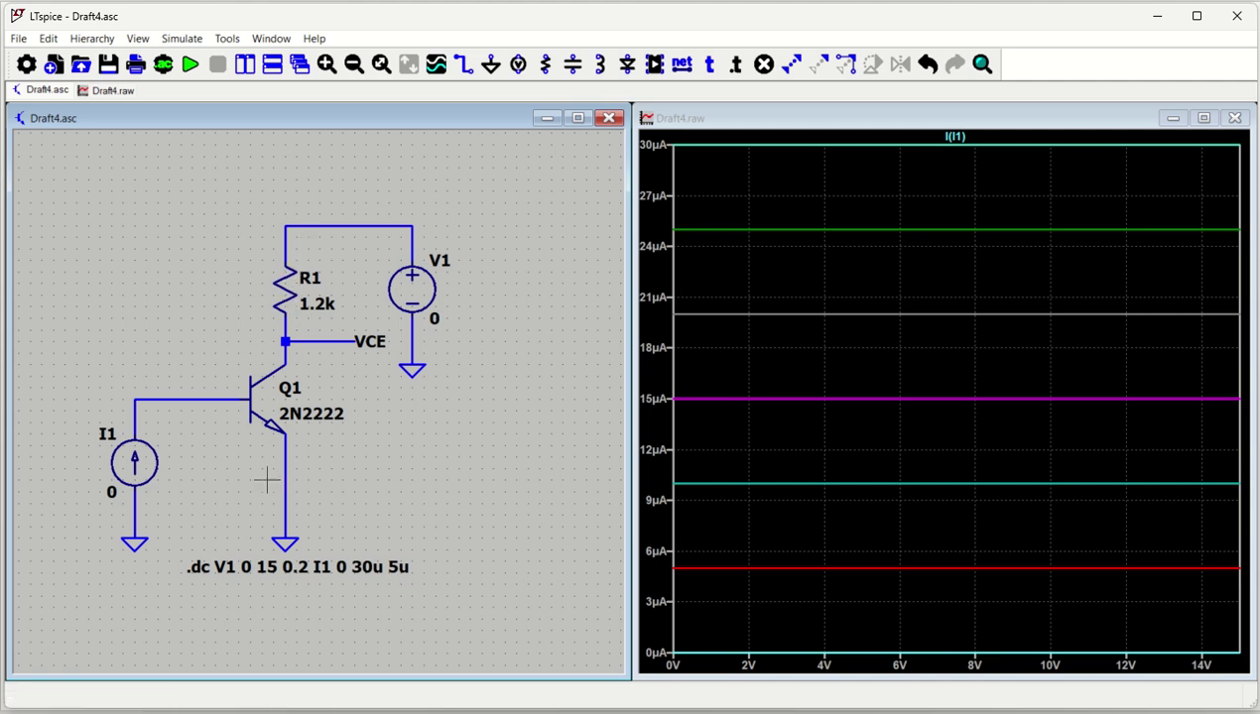
left_click(289, 298)
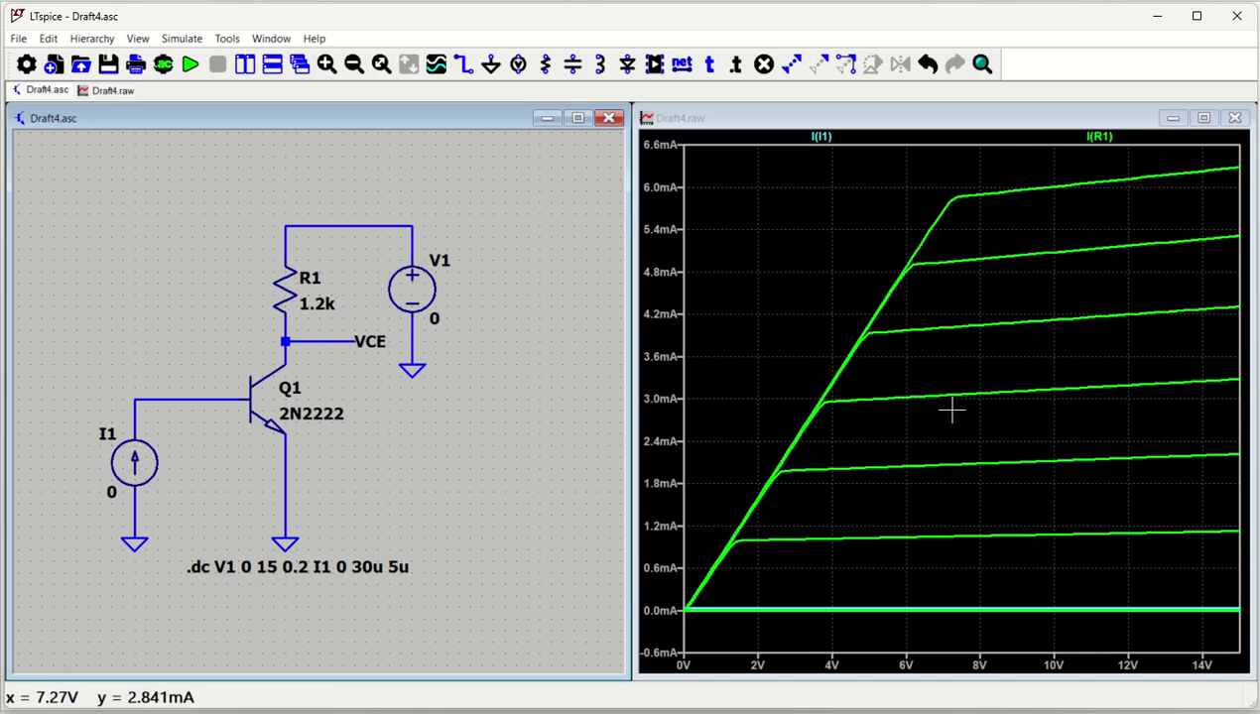
left_click(288, 289)
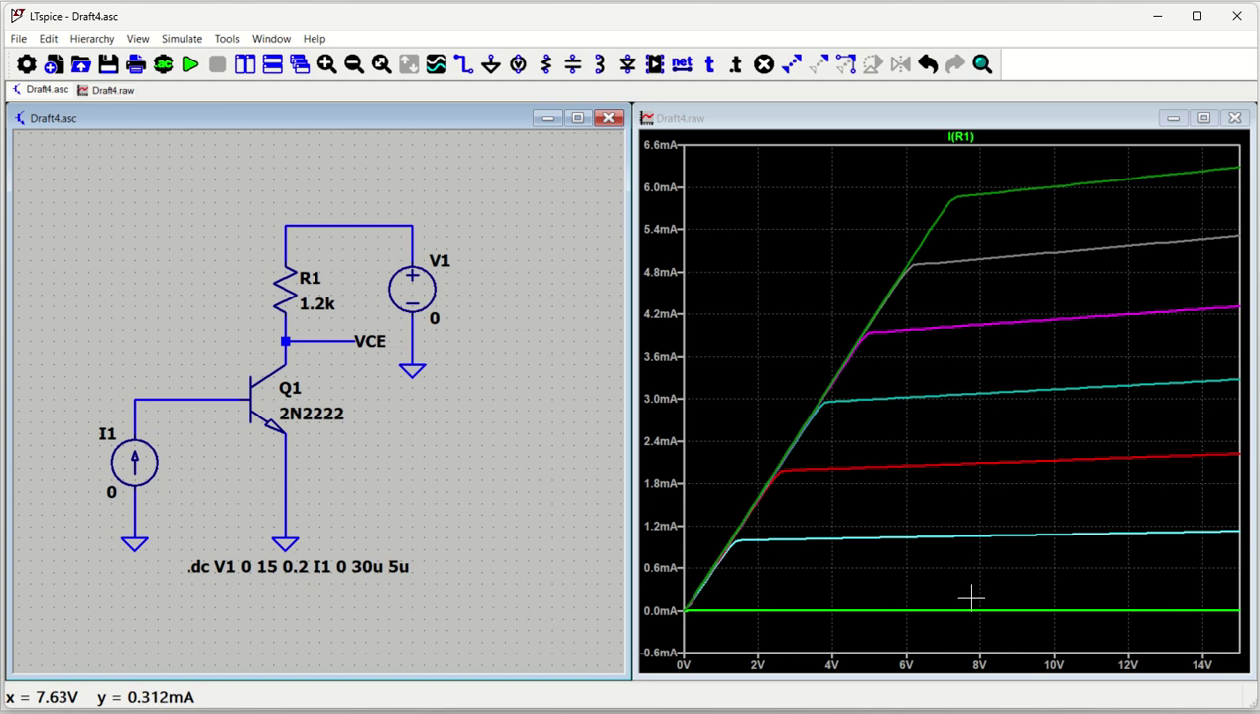
- Change the horizontal axis quantity from V1 to V(VCE), giving a 0V to 16V span
right_click(1015, 650)
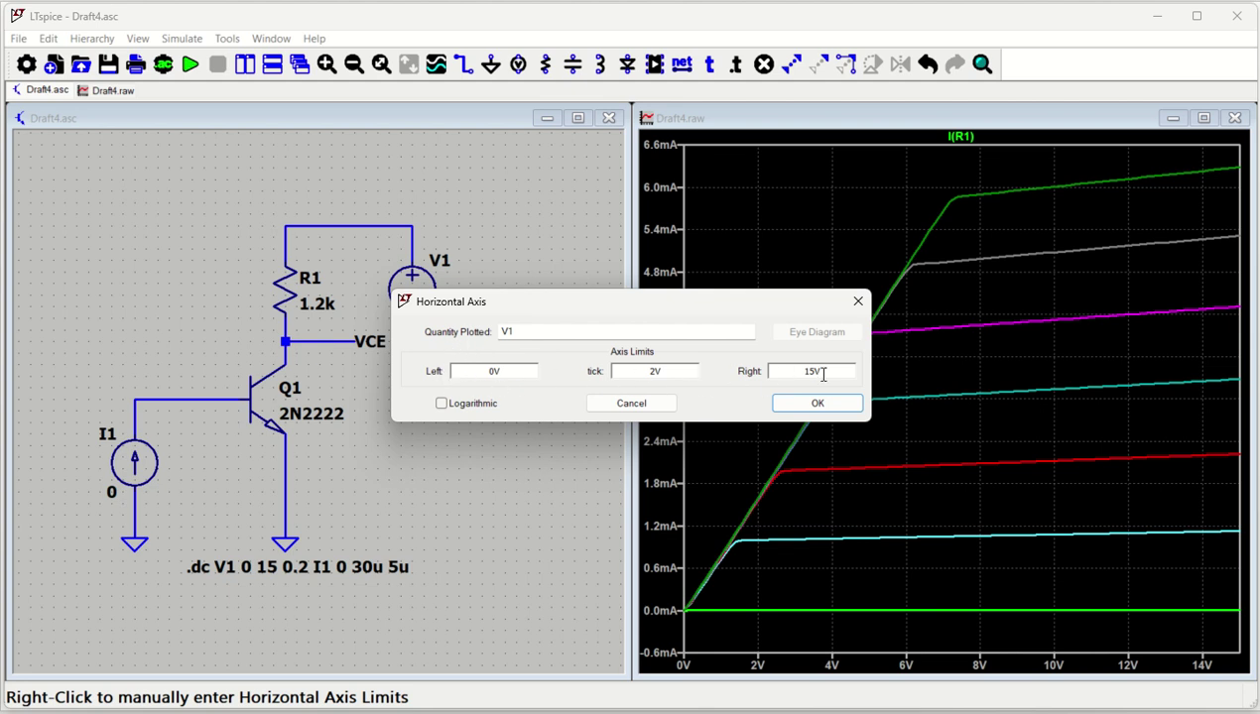
left_click(523, 334)
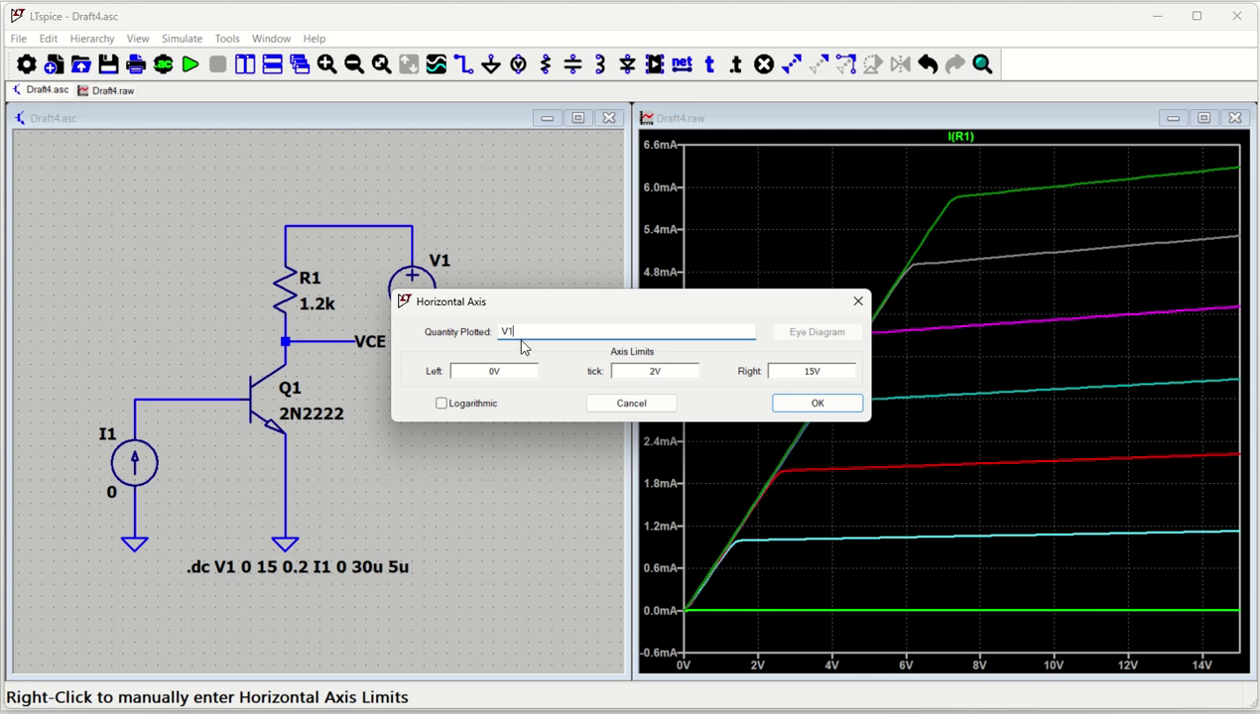
key("BackSpace")
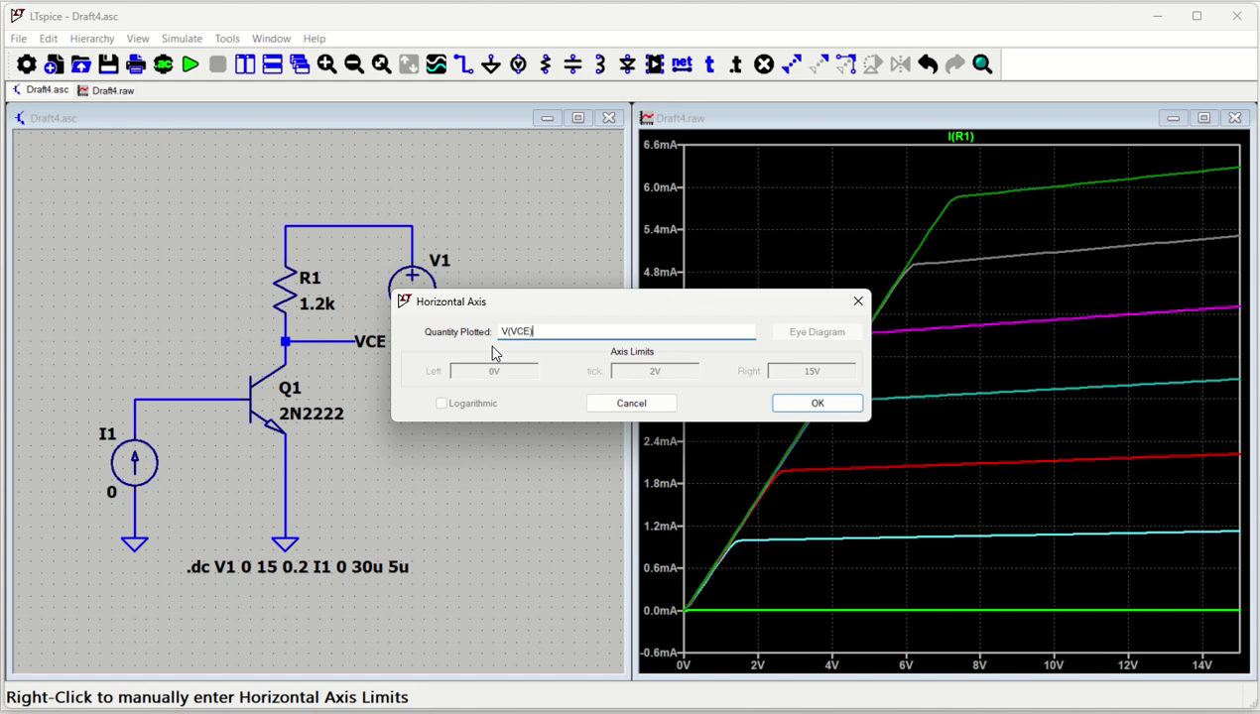
left_click(815, 403)
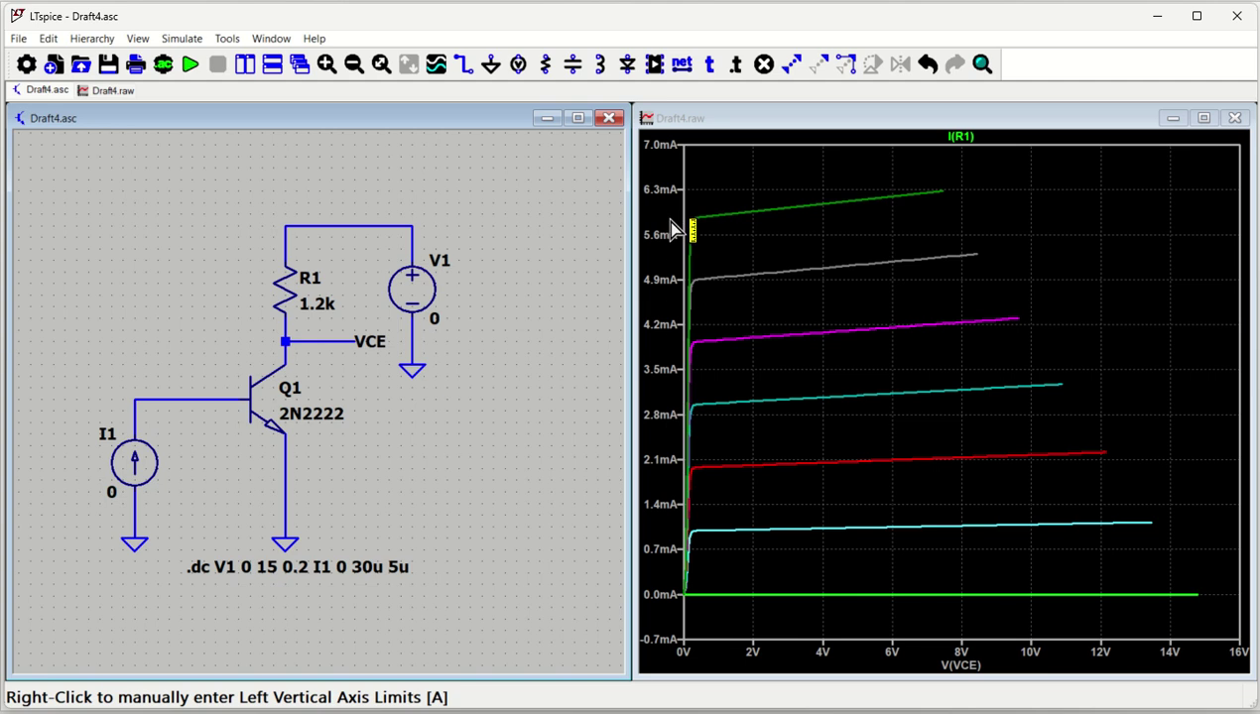
- Set the I(R1) axis to a 0.5m tick and -0.5m bottom, spanning -0.5mA to 7mA
right_click(659, 303)
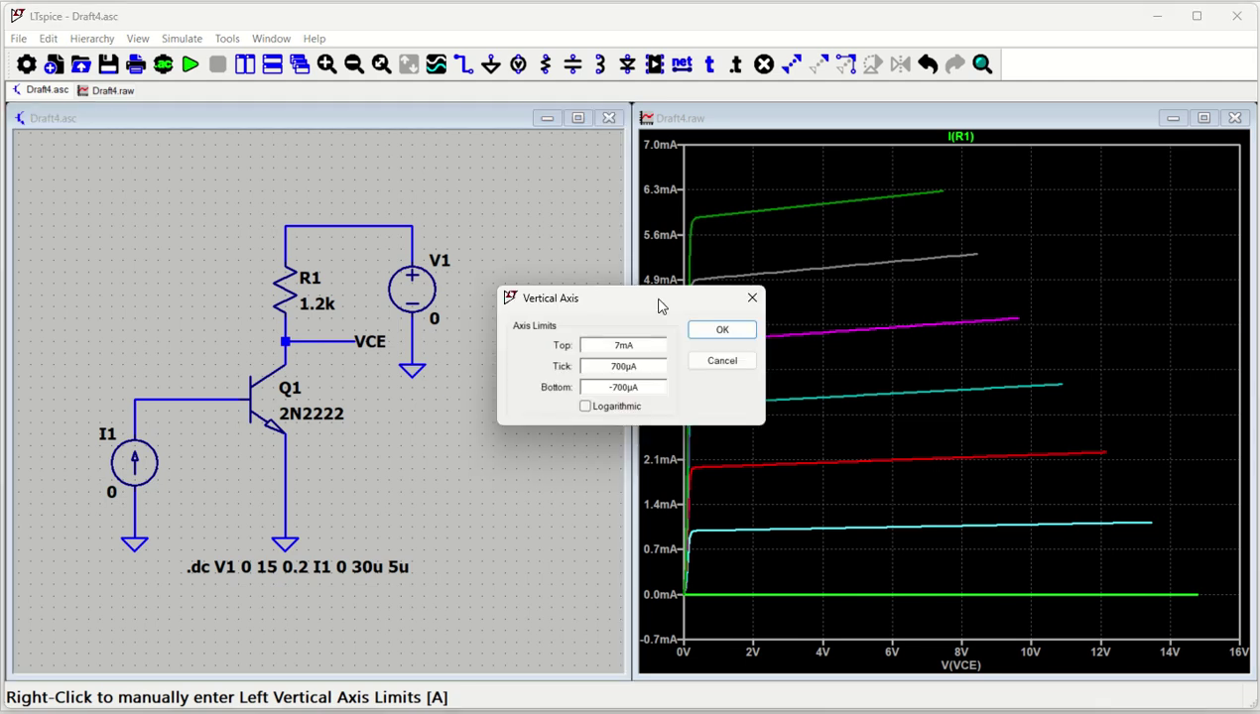
double_click(631, 344)
left_click(607, 366)
left_click_drag(650, 366, 575, 365)
type("0.5m")
key("Tab")
type("-")
left_click(723, 330)
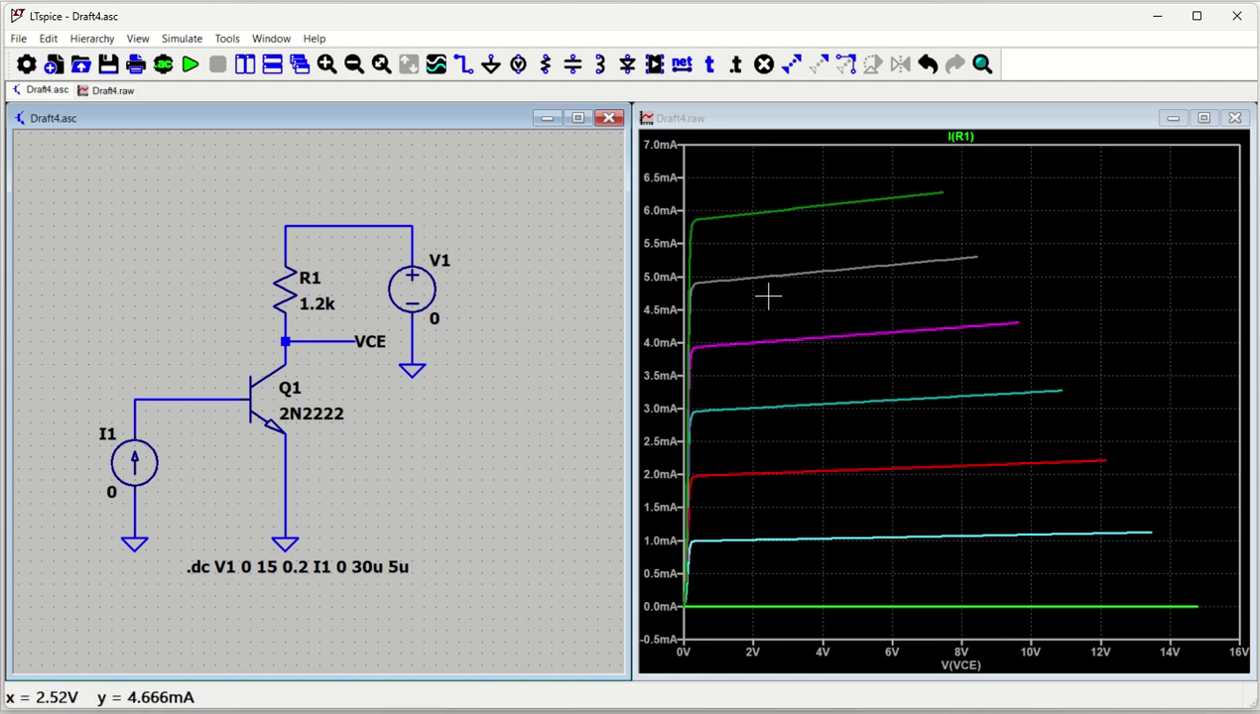
- Annotate the sweep steps with a legend (I1=0 to I1=30µ) at the plot's upper right
left_click(1027, 247)
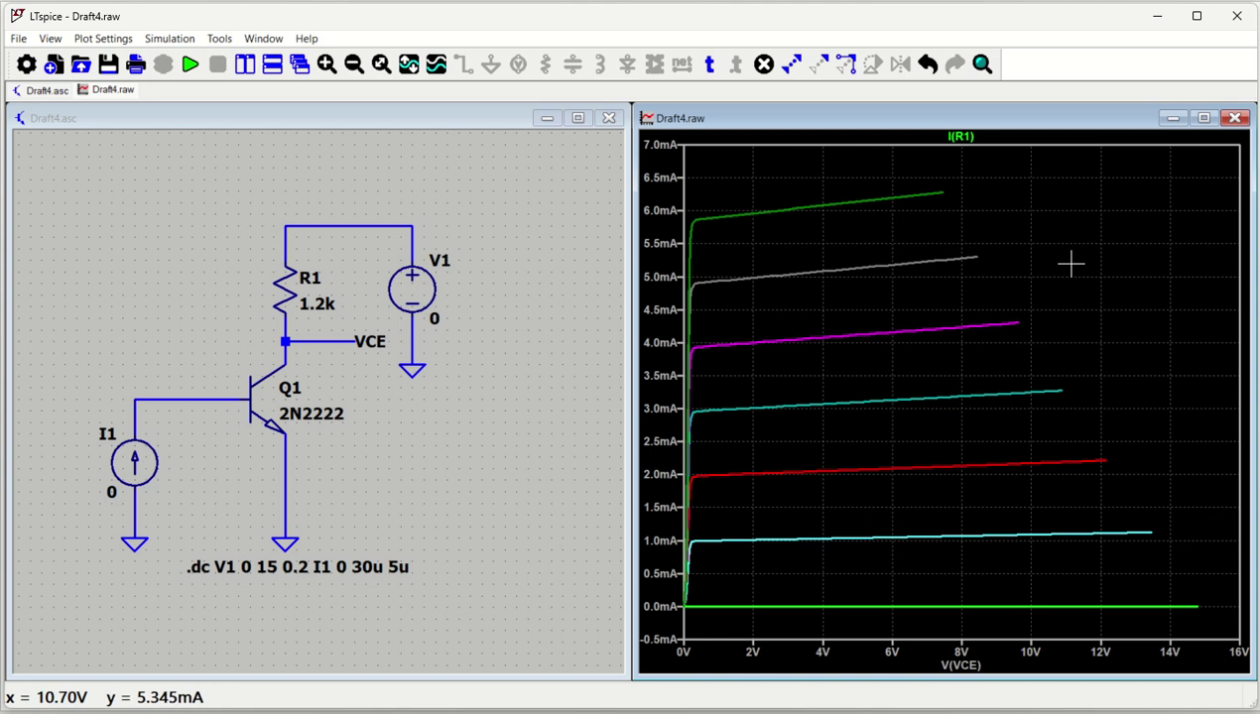
right_click(1049, 231)
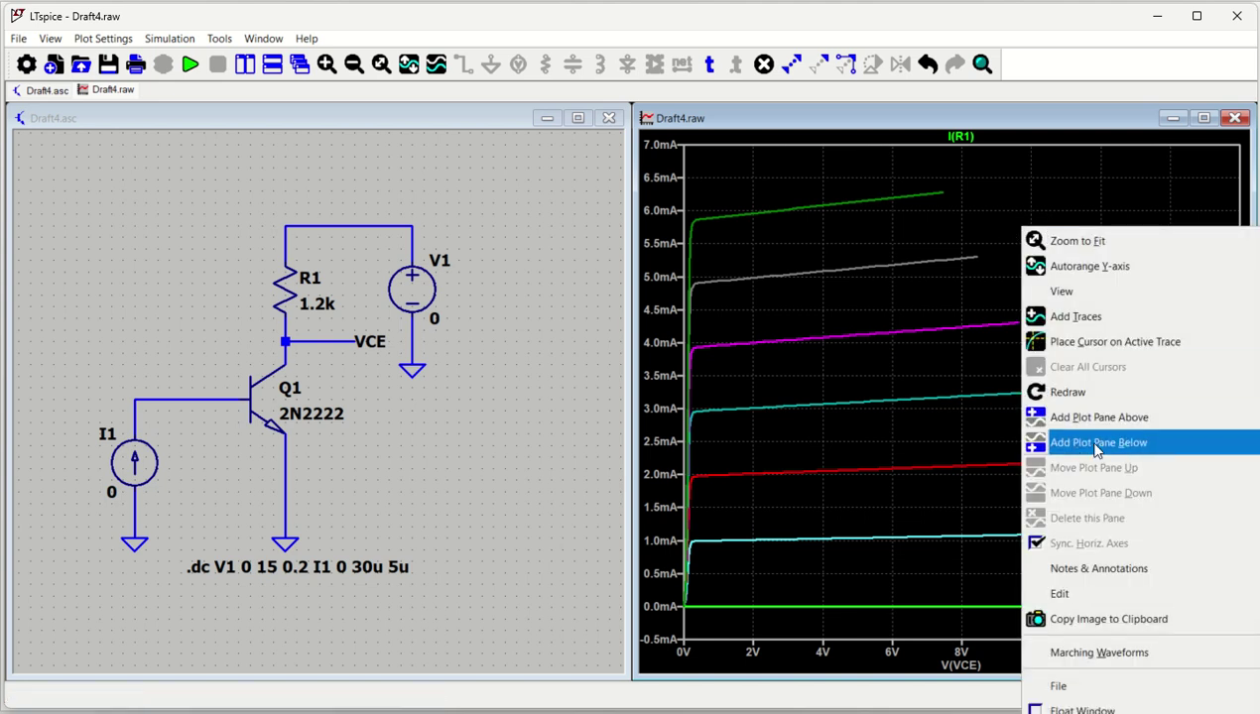
mouse_move(1125, 573)
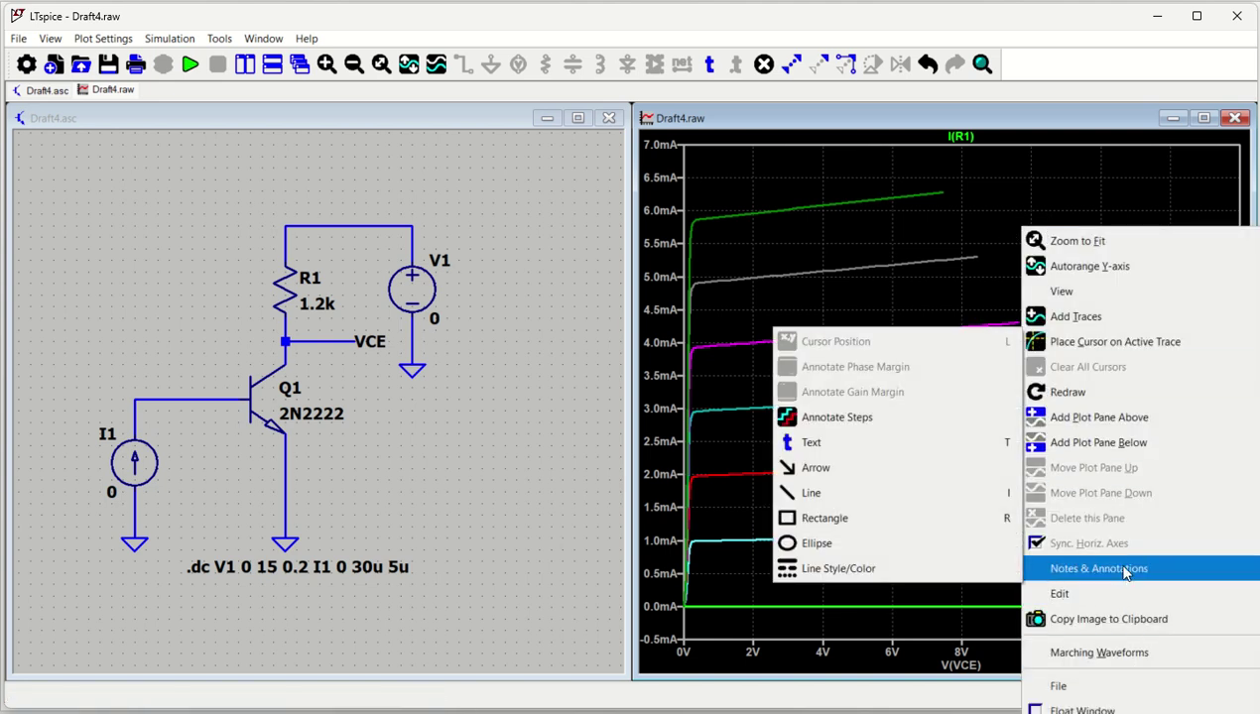
left_click(863, 418)
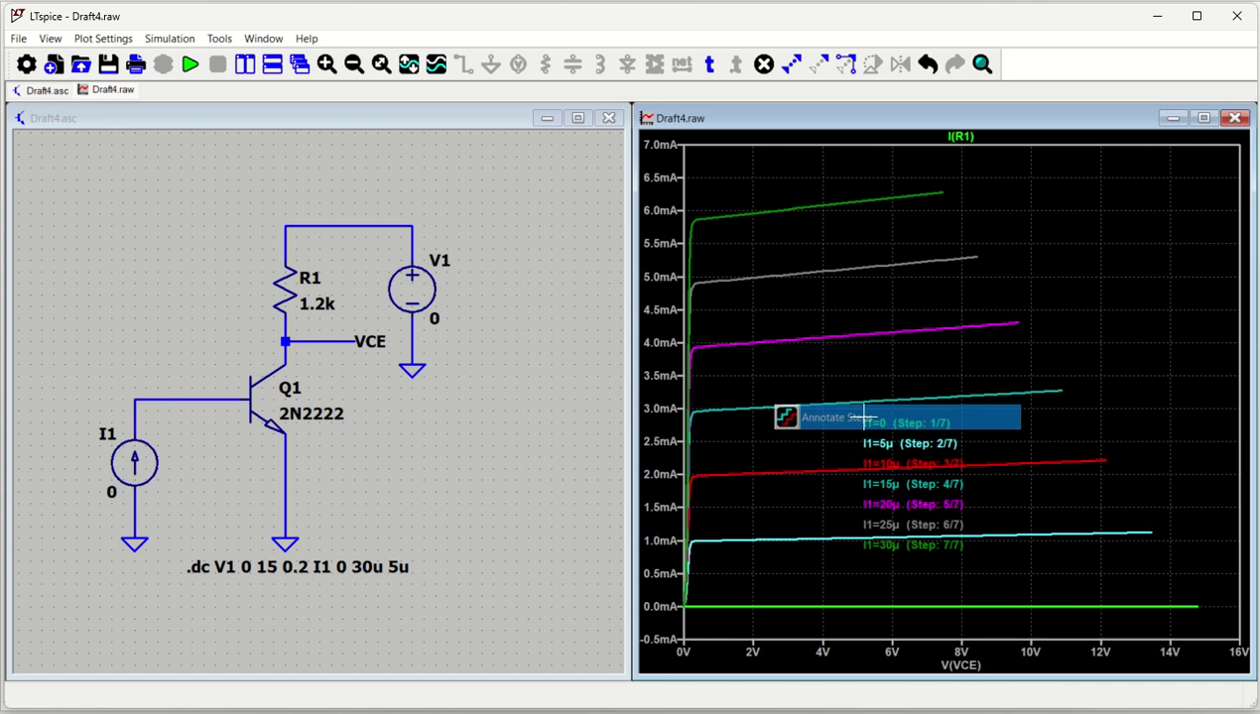
left_click(1077, 210)
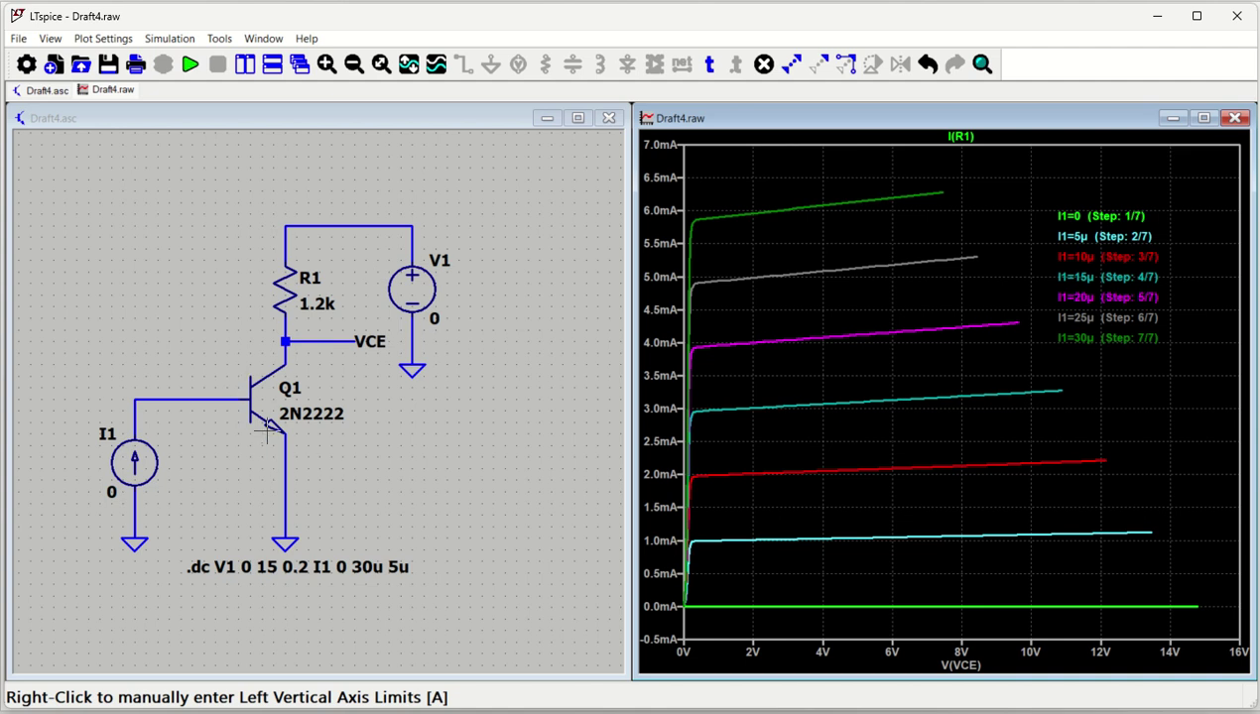
left_click(371, 437)
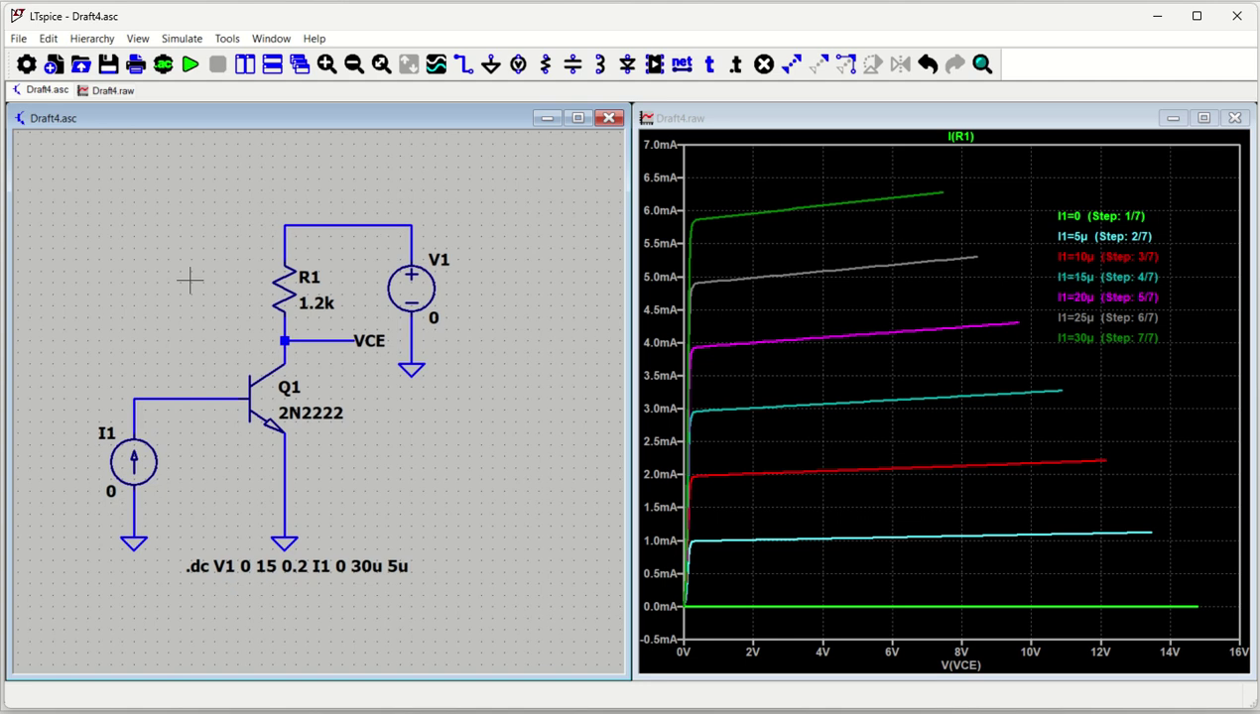
- Create a new maximized schematic Draft5, and save and close Draft4.asc
left_click(55, 69)
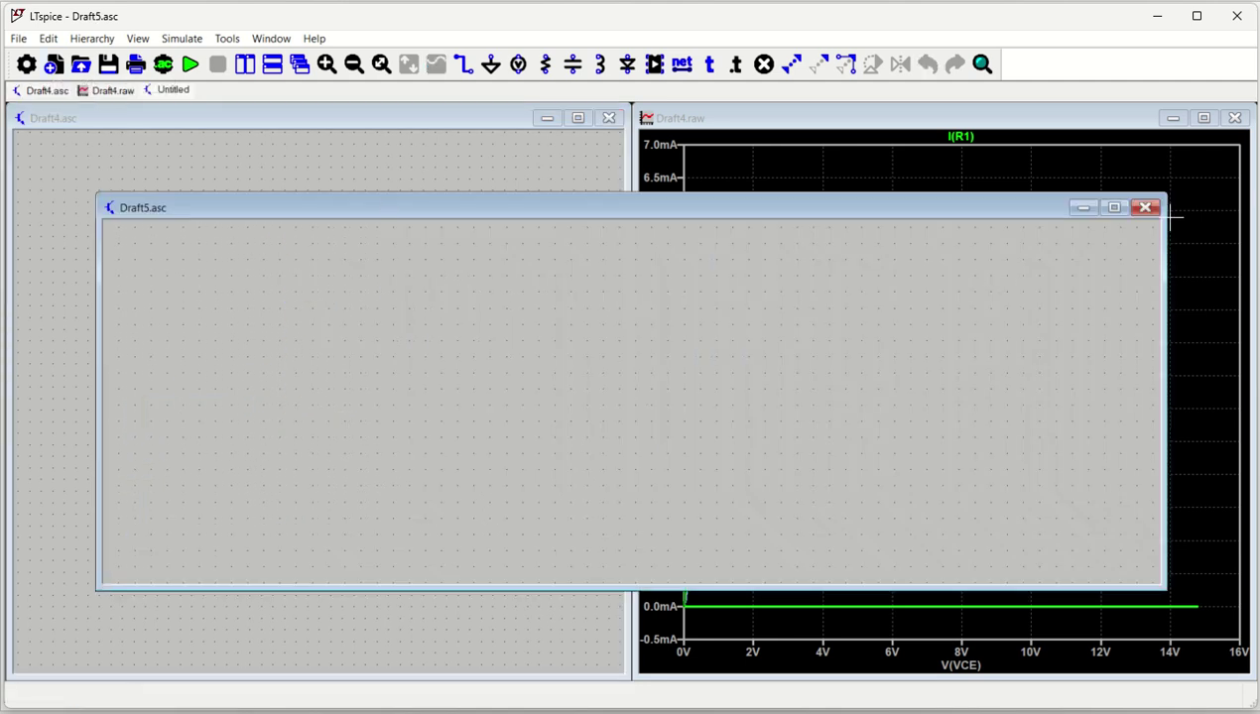
left_click(1113, 207)
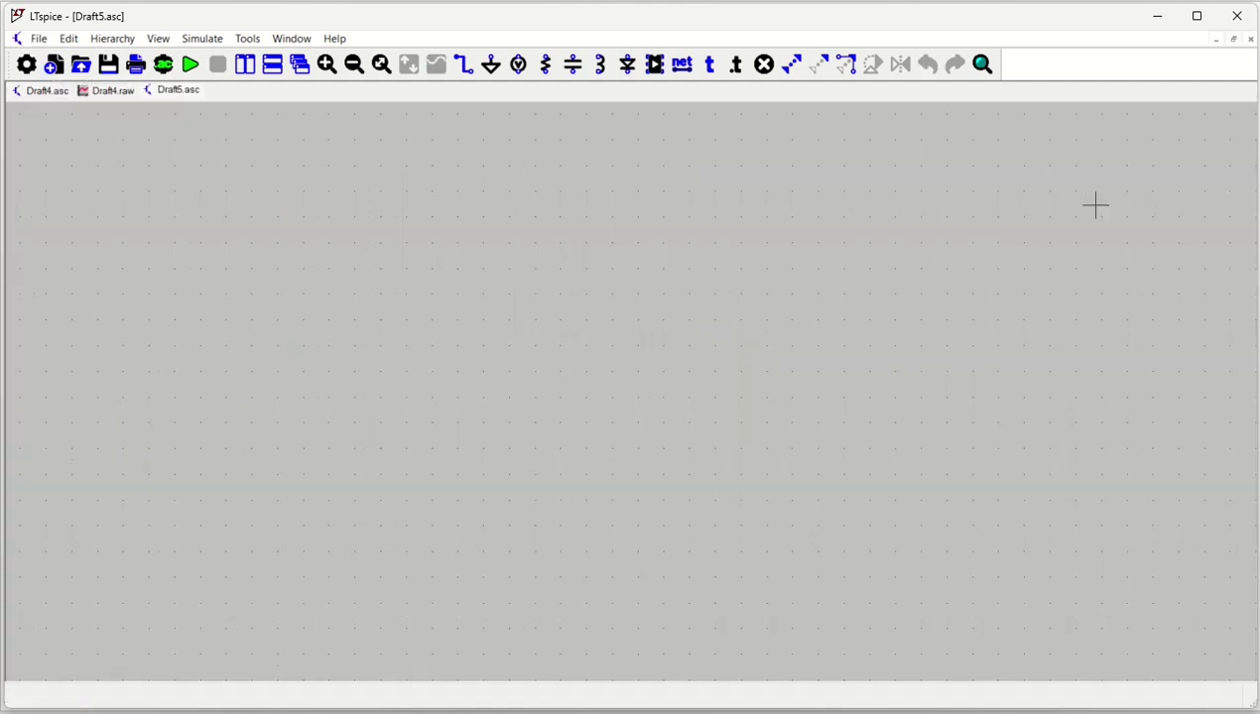
left_click(45, 92)
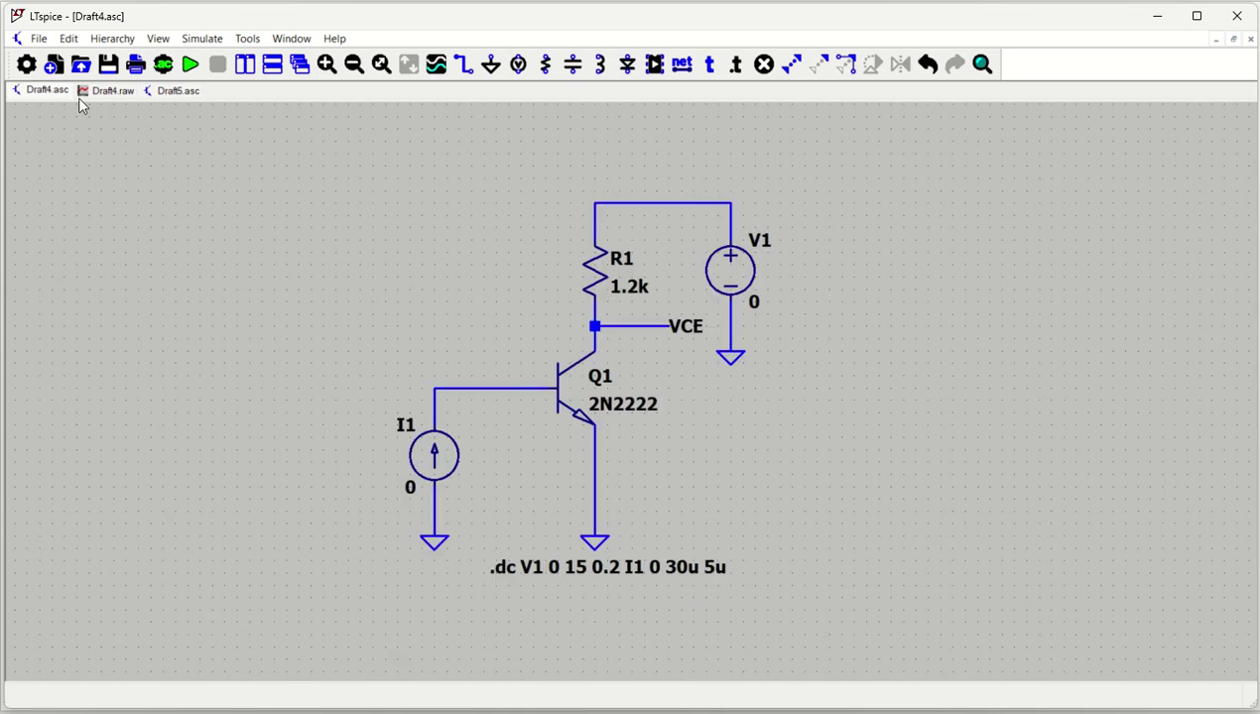
left_click(1252, 41)
left_click(615, 407)
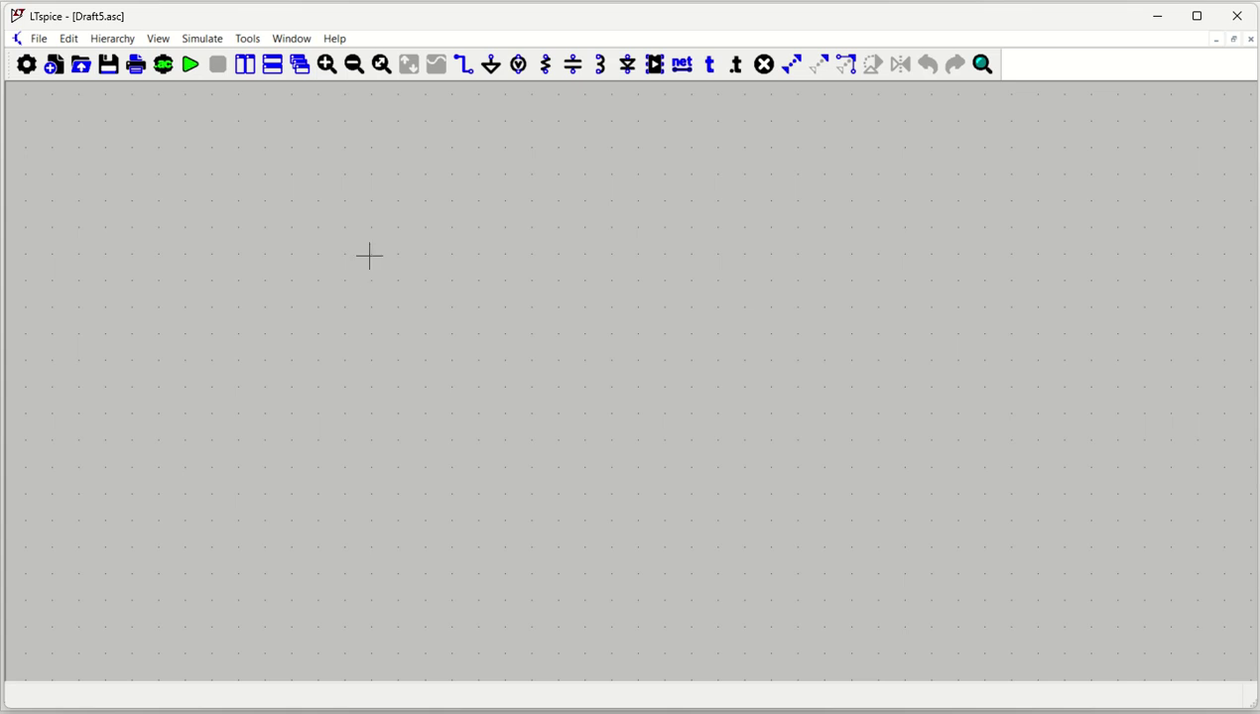
- Place current source I1 and voltage source V1 on Draft5
key("F2")
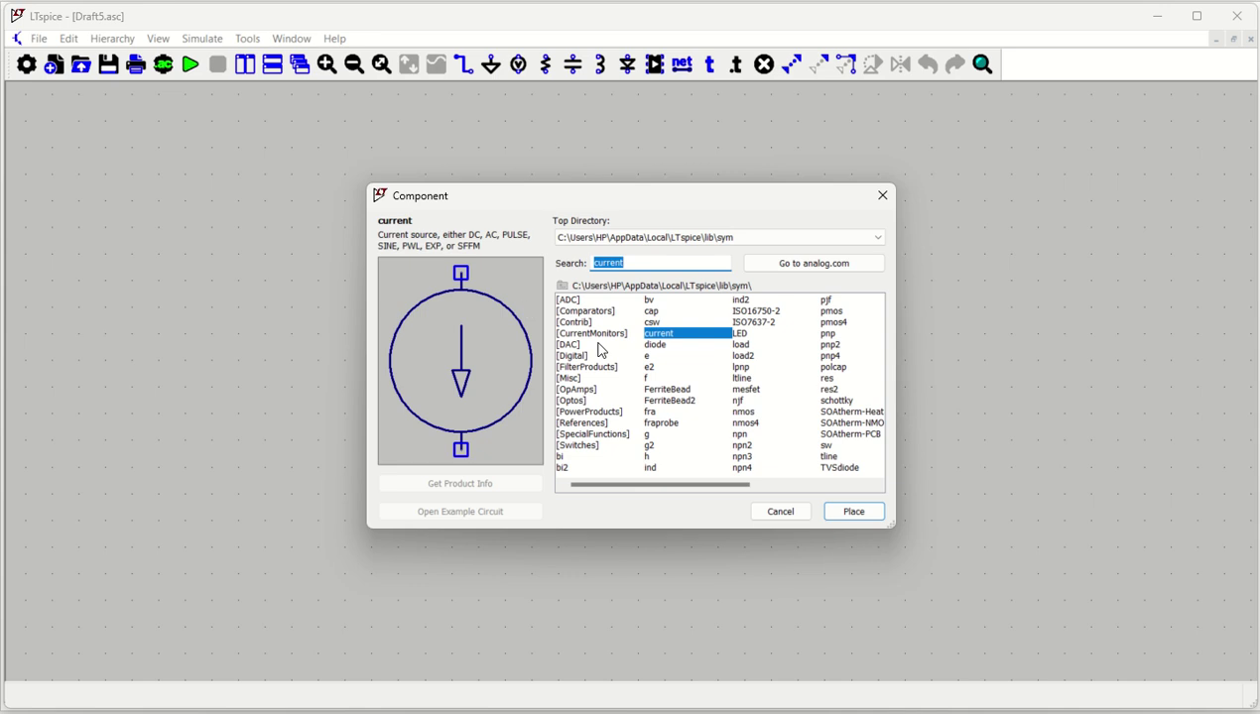
key("Return")
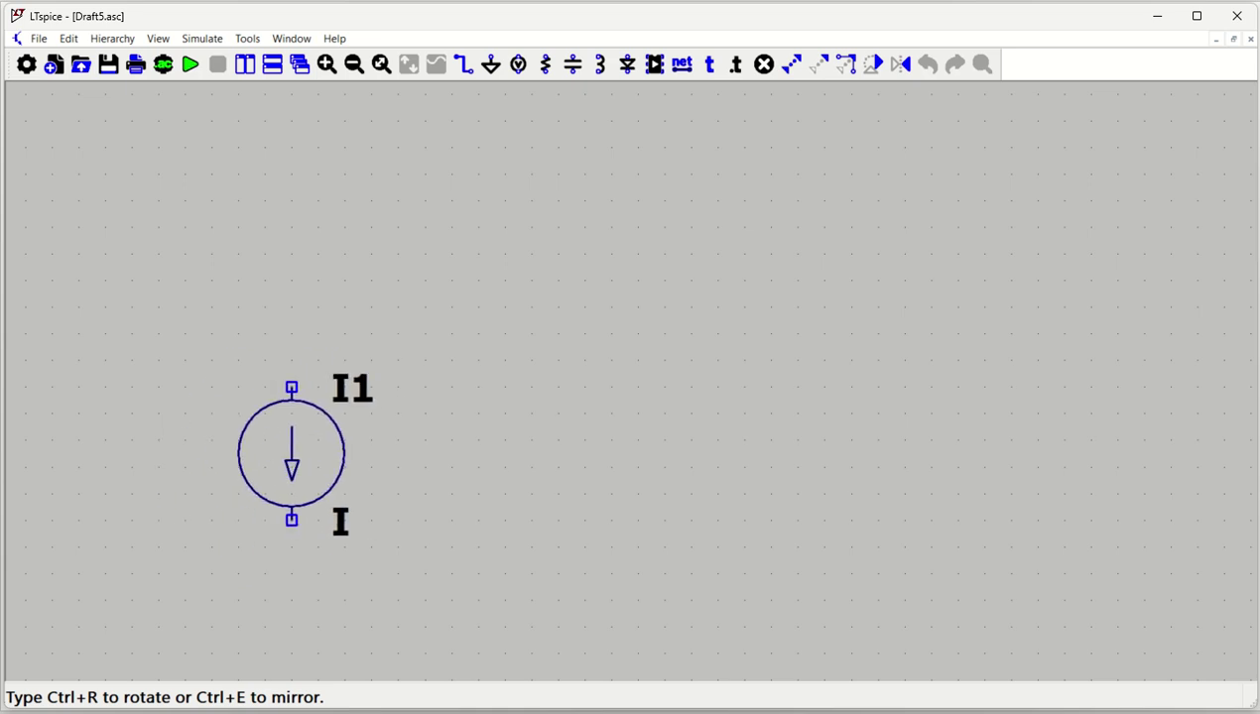
left_click(317, 454)
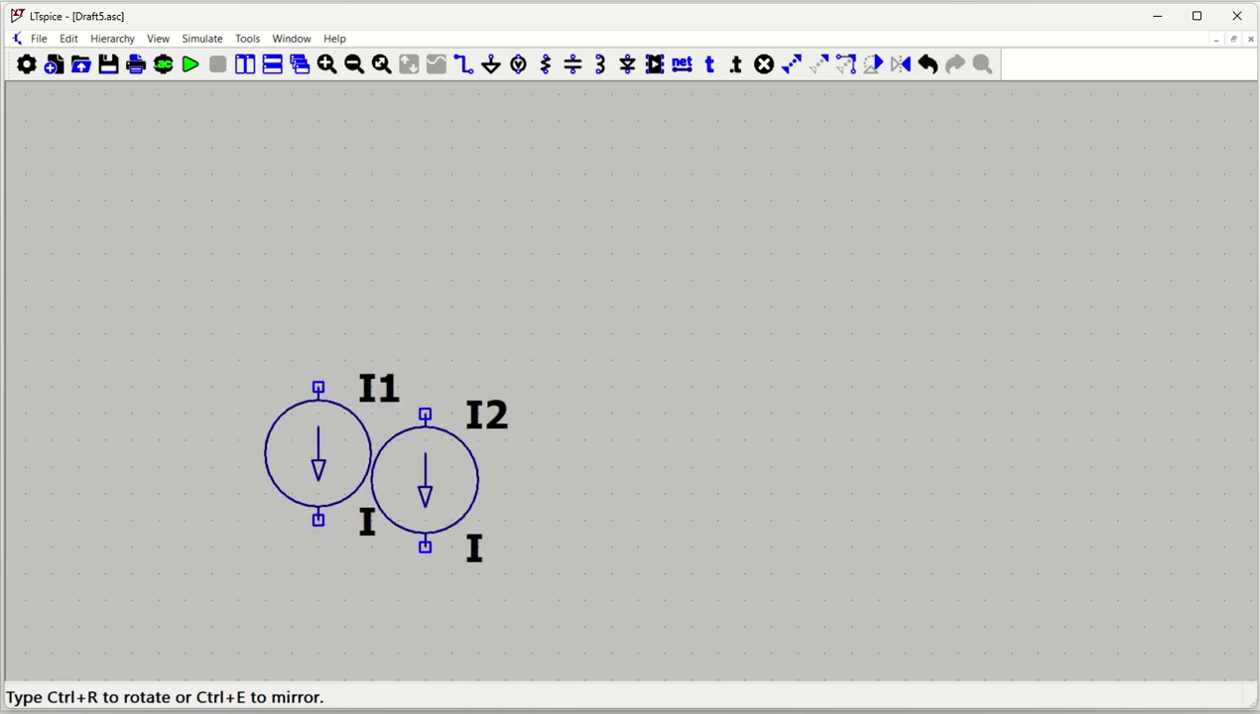
key("v")
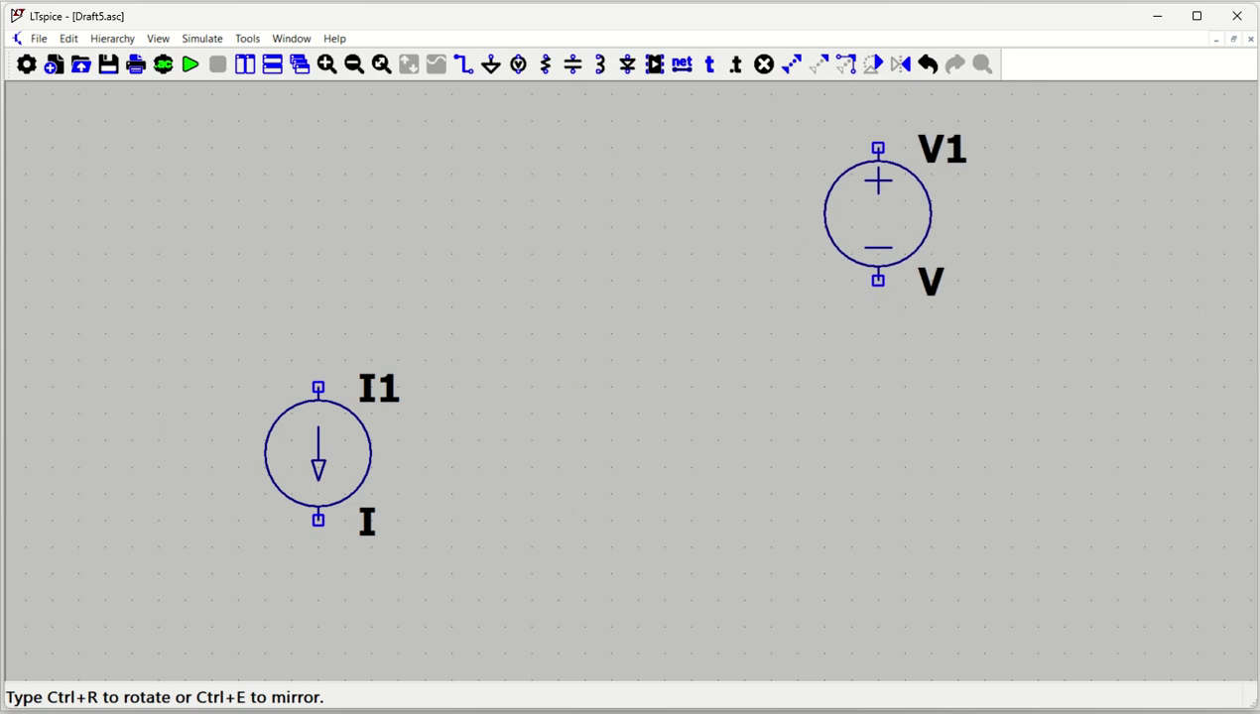
left_click(905, 214)
- Place PNP transistor Q1 found by searching 'pnp', then pick up a resistor
key("F2")
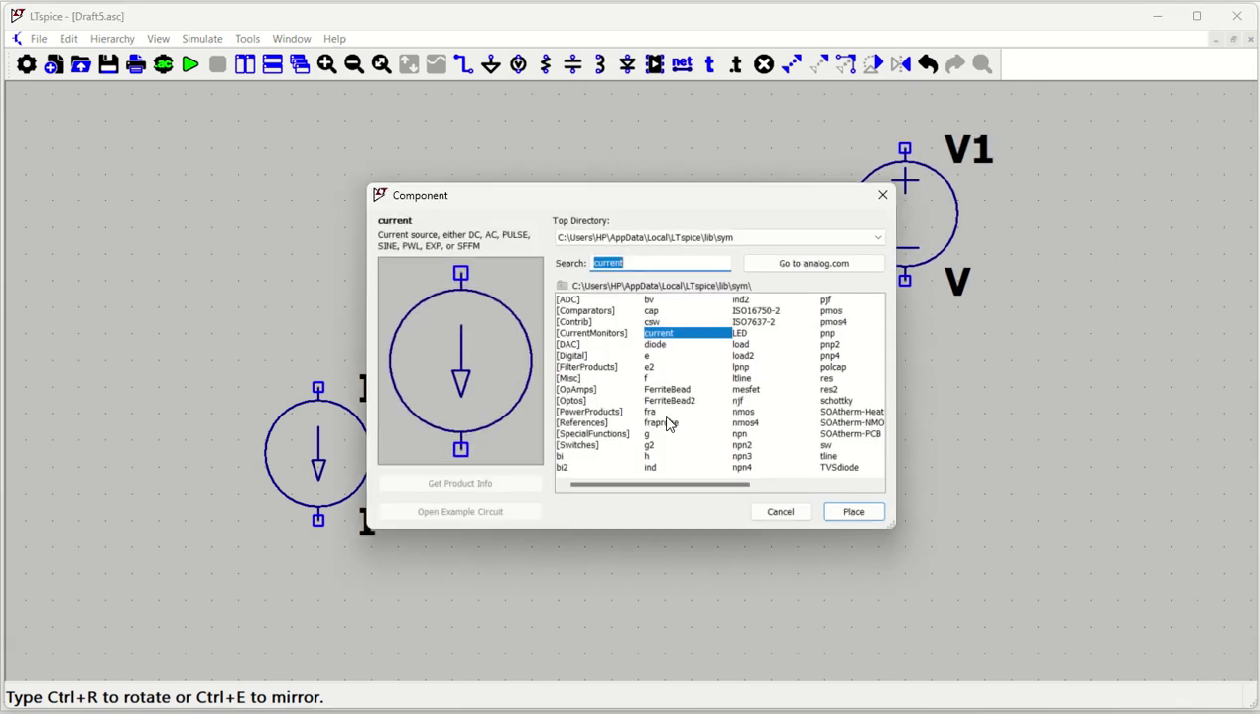
type("pnp")
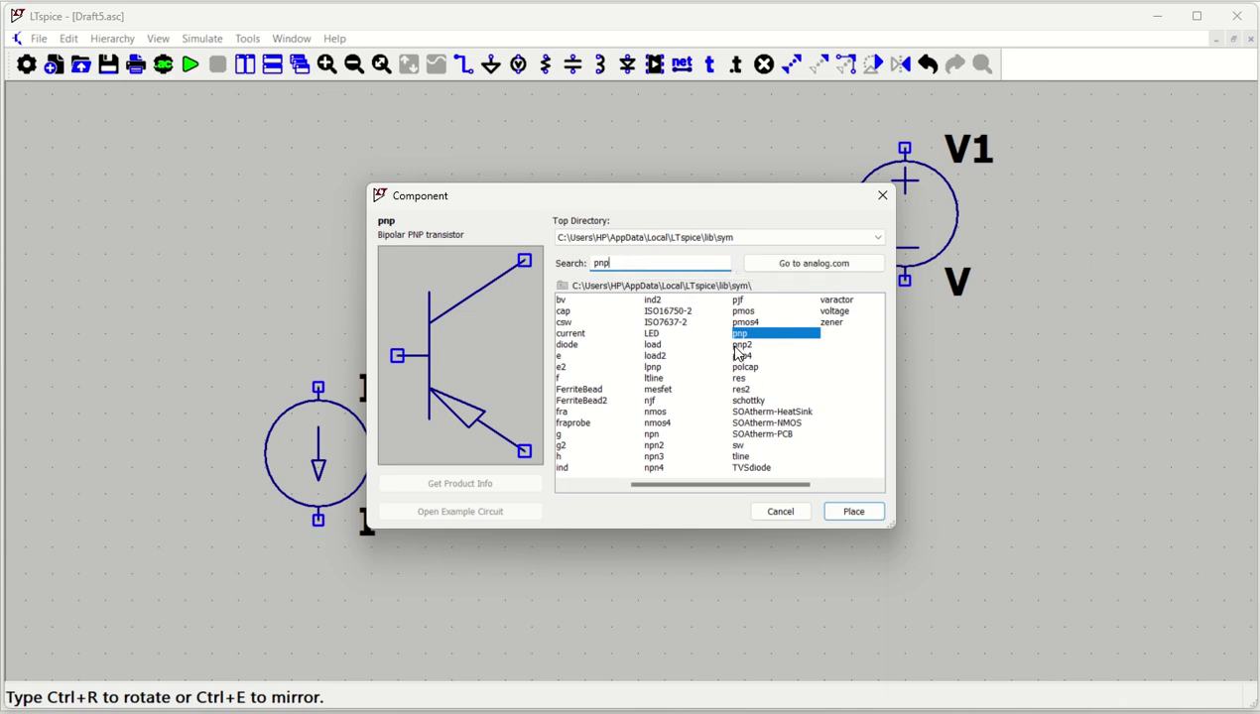
left_click(850, 511)
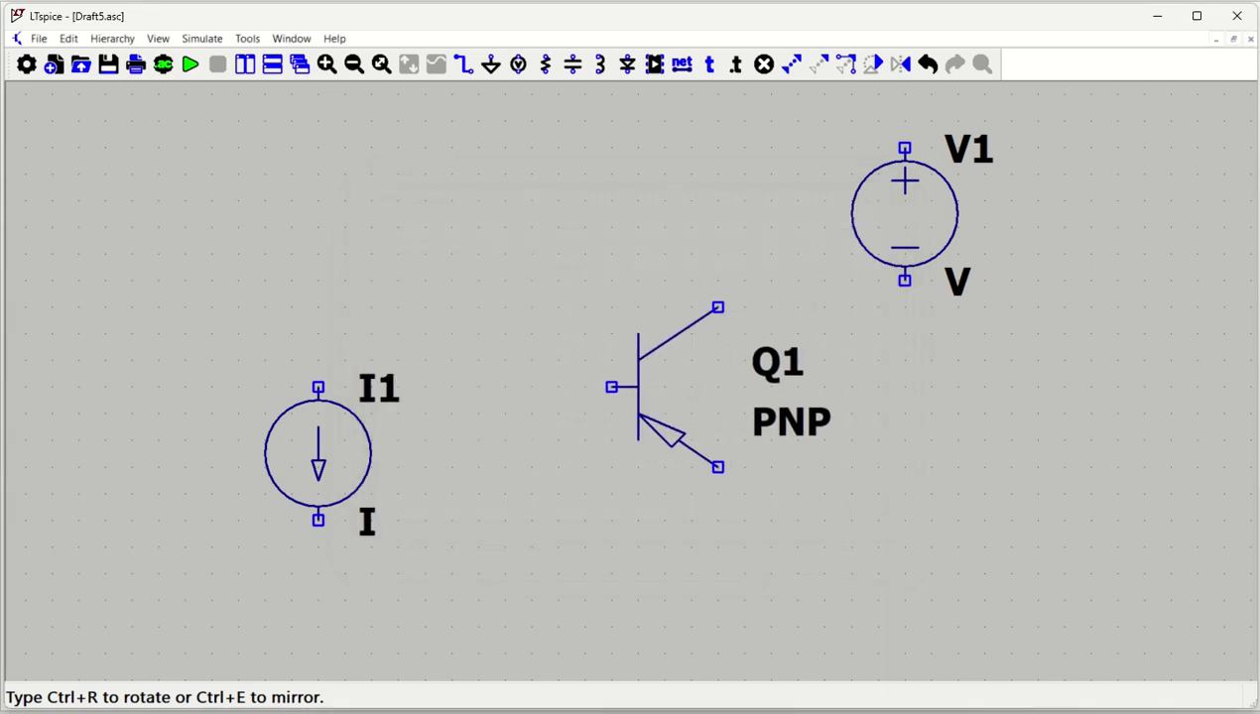
left_click(638, 387)
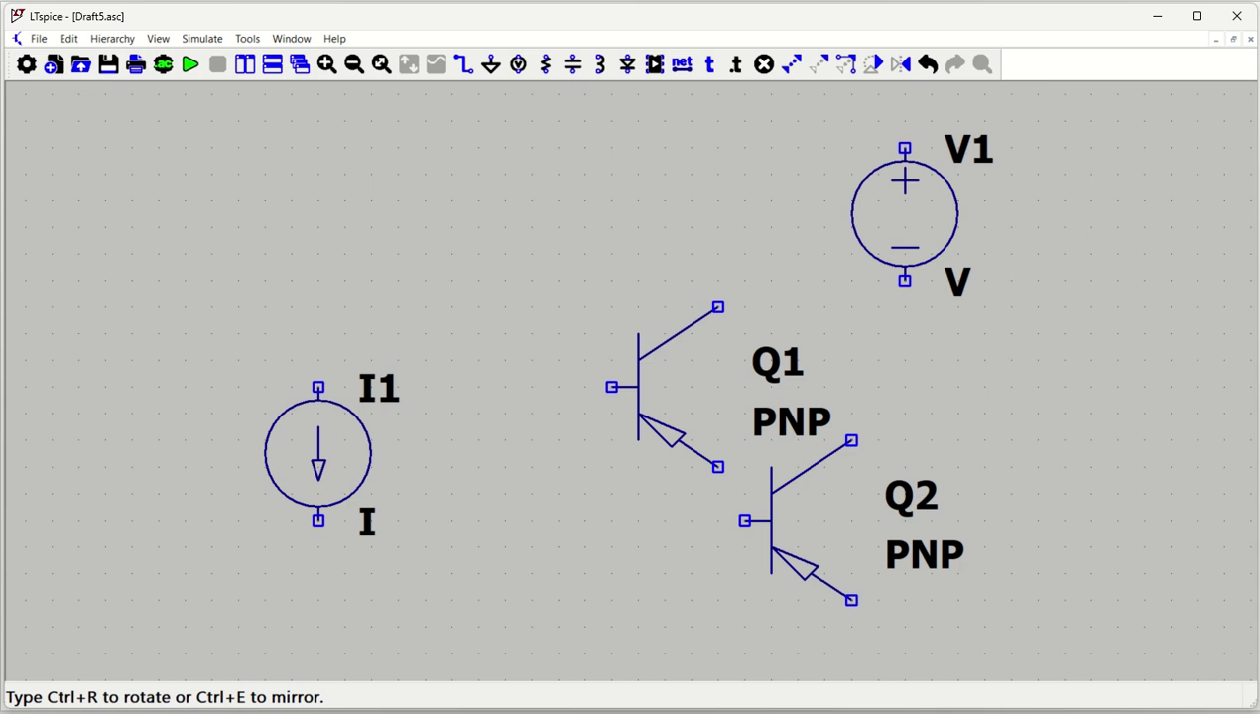
key("r")
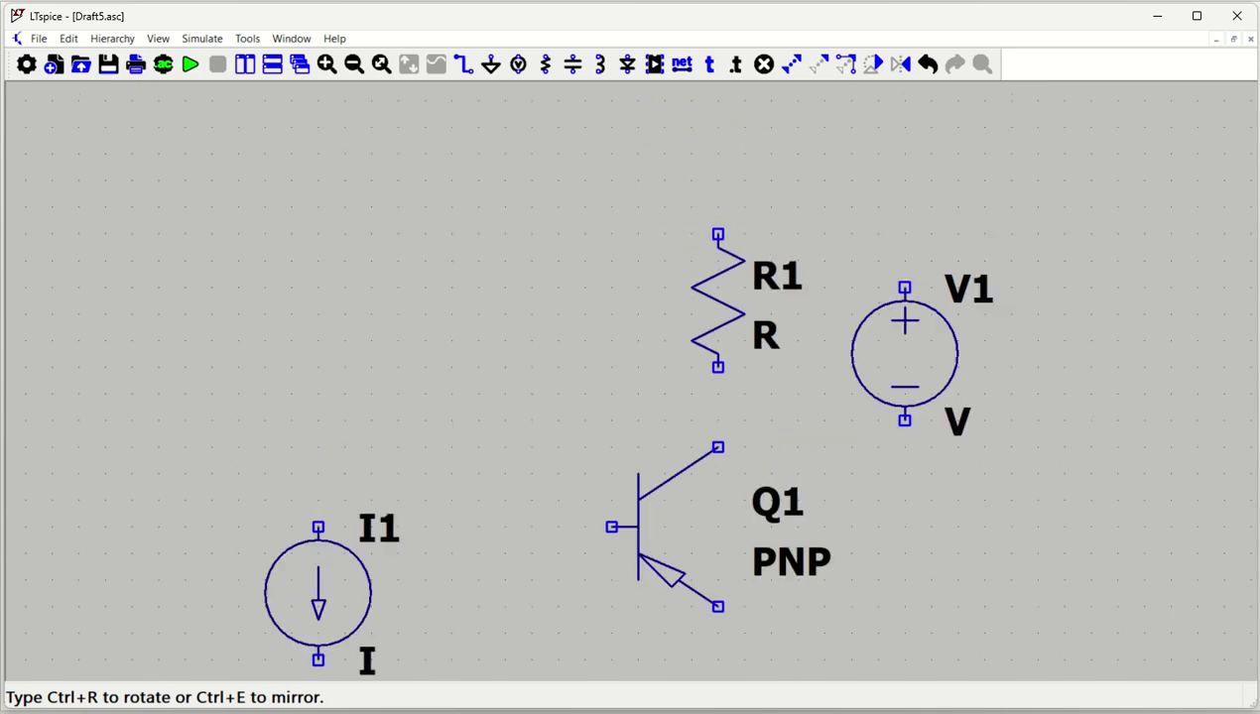
- Place resistor R1 and ground symbols below I1, Q1 and V1
left_click(722, 248)
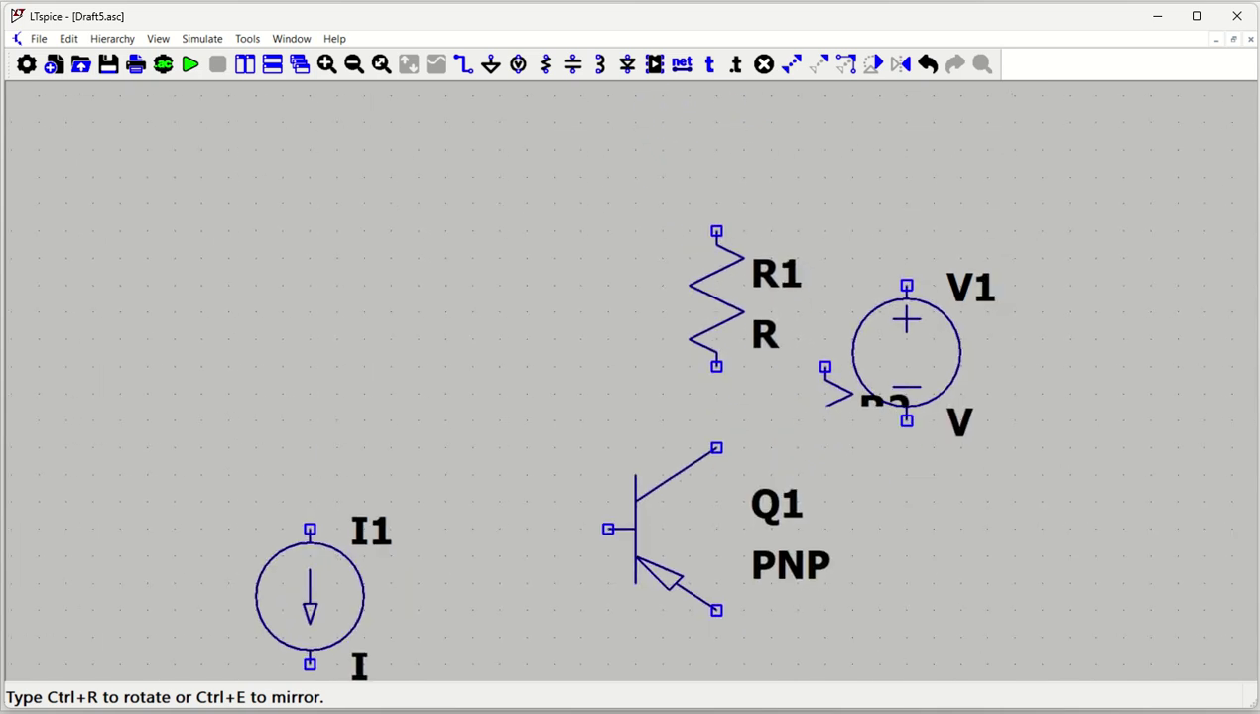
scroll(839, 414, "down", 2)
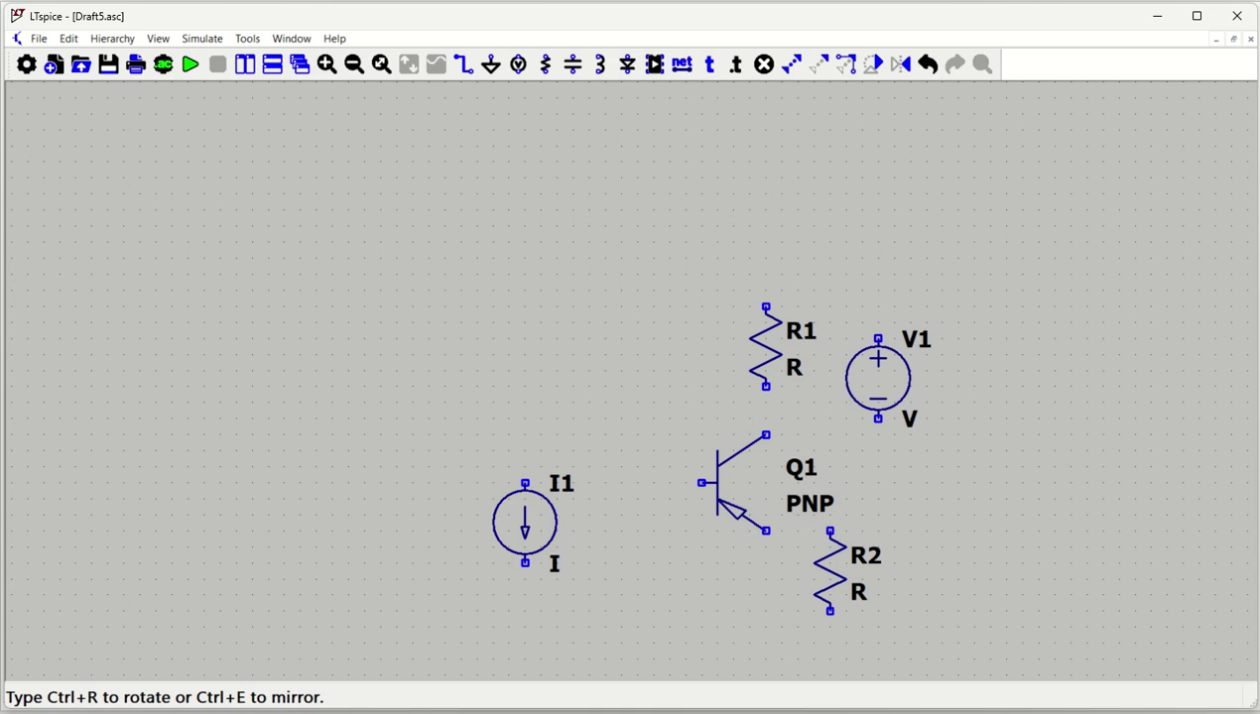
key("g")
left_click(525, 650)
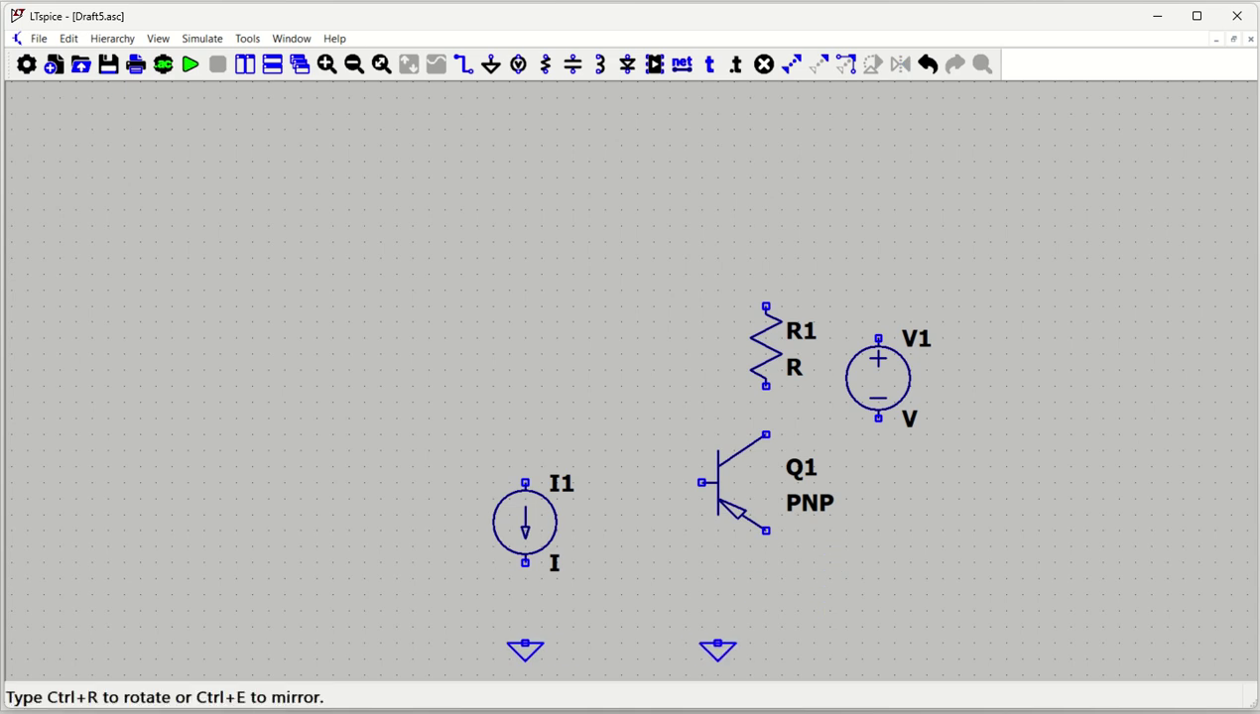
left_click(765, 650)
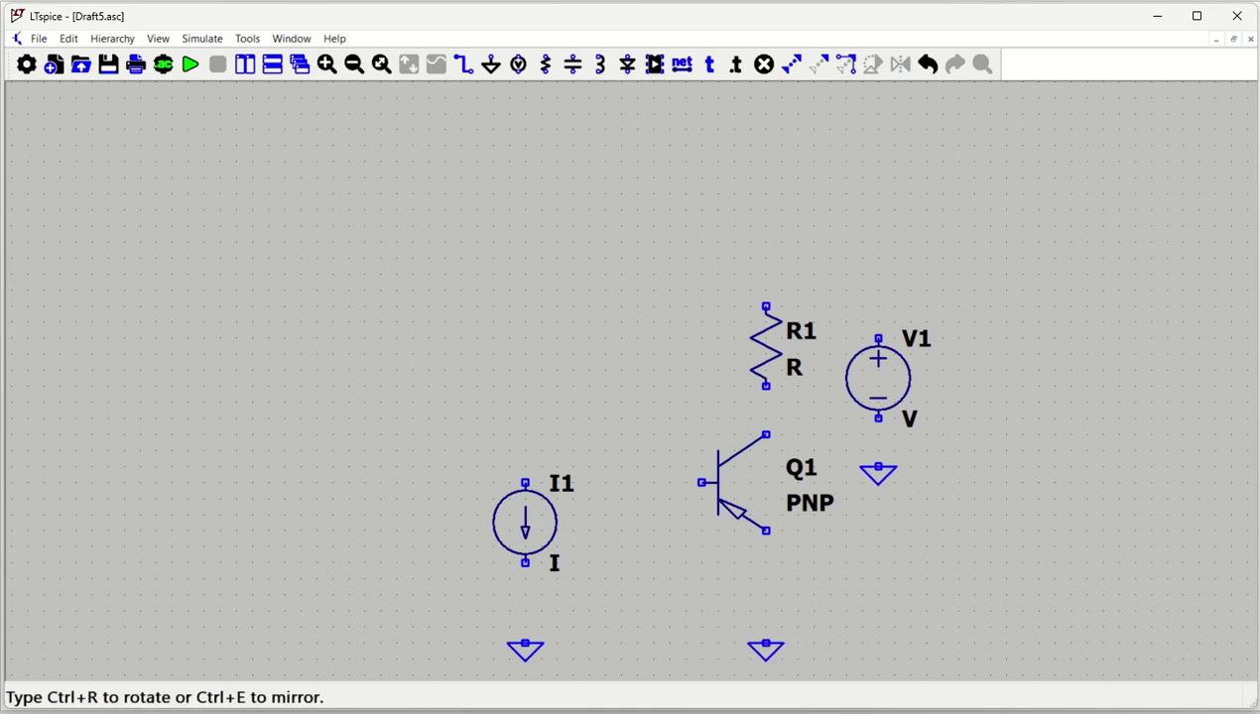
left_click(878, 473)
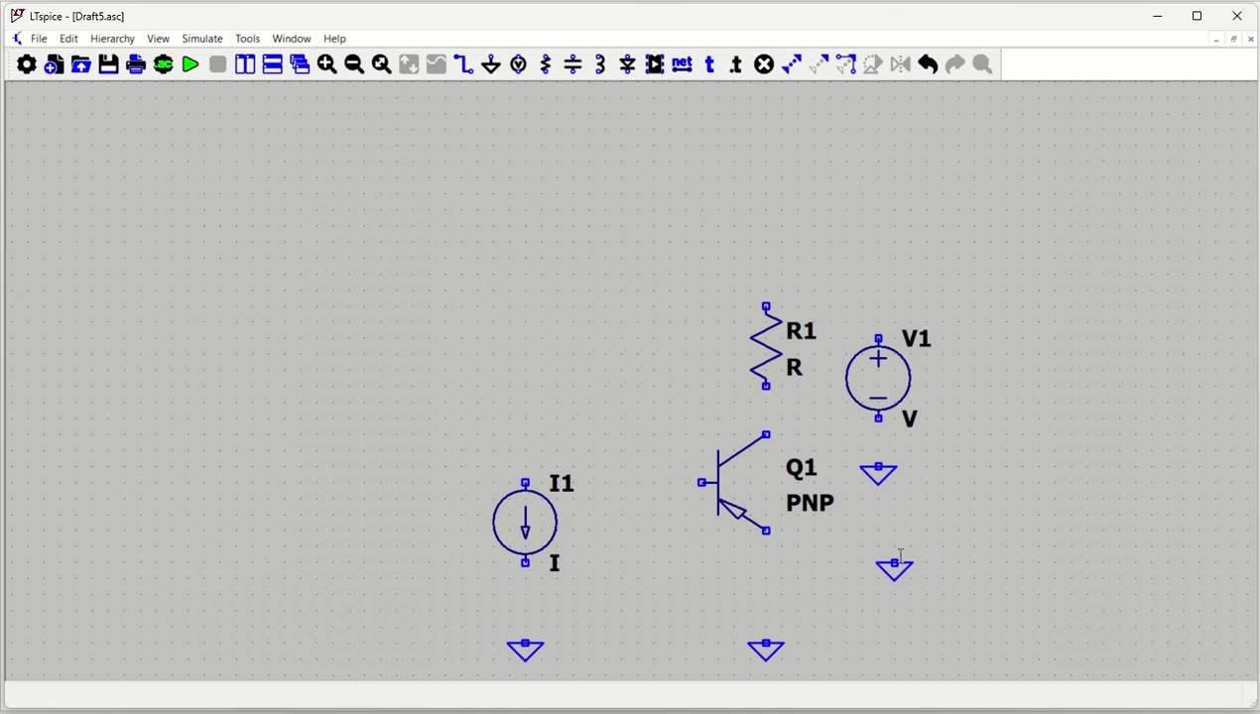
key("Escape")
- Wire I1's bottom pin to ground and its top pin to Q1's base
left_click_drag(847, 566, 745, 438)
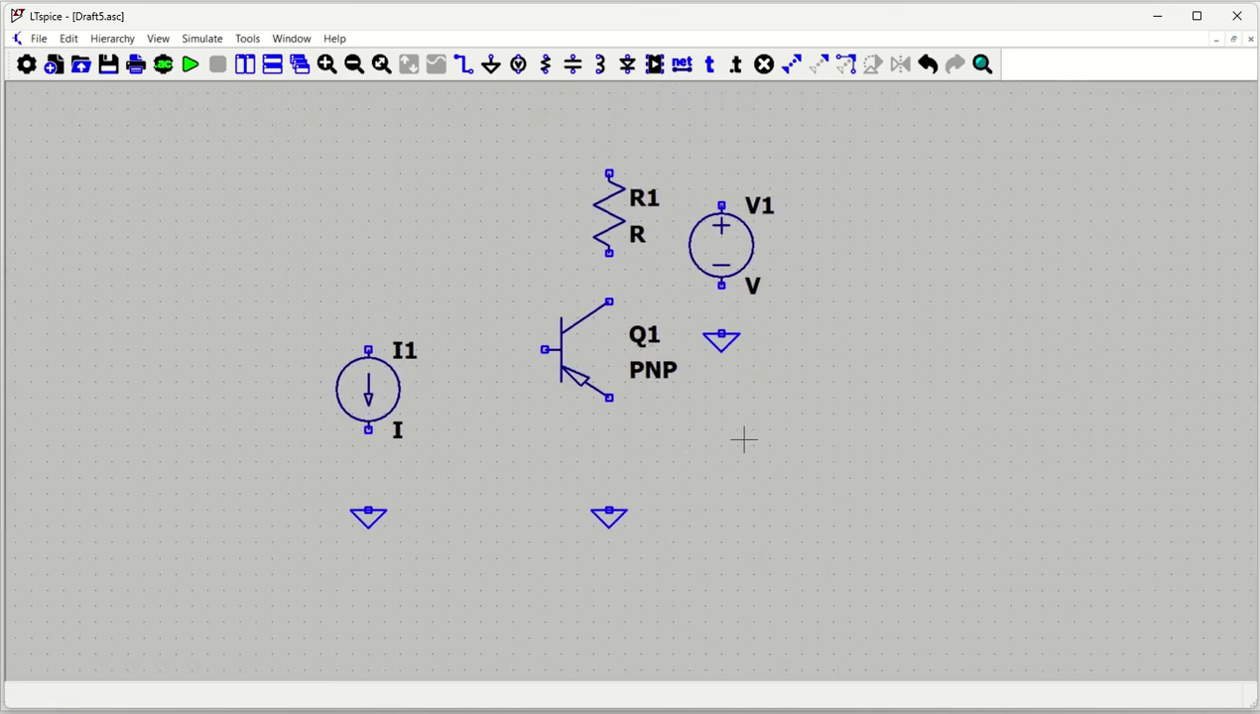
key("F3")
left_click(368, 512)
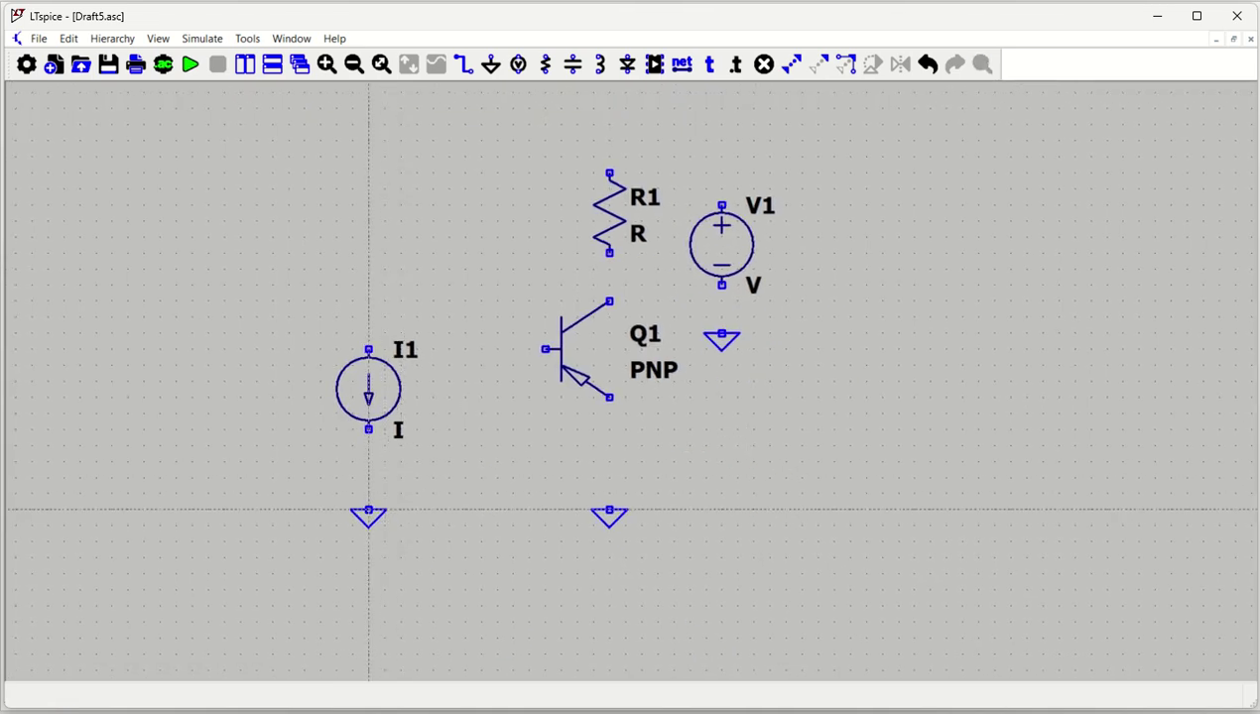
left_click(368, 430)
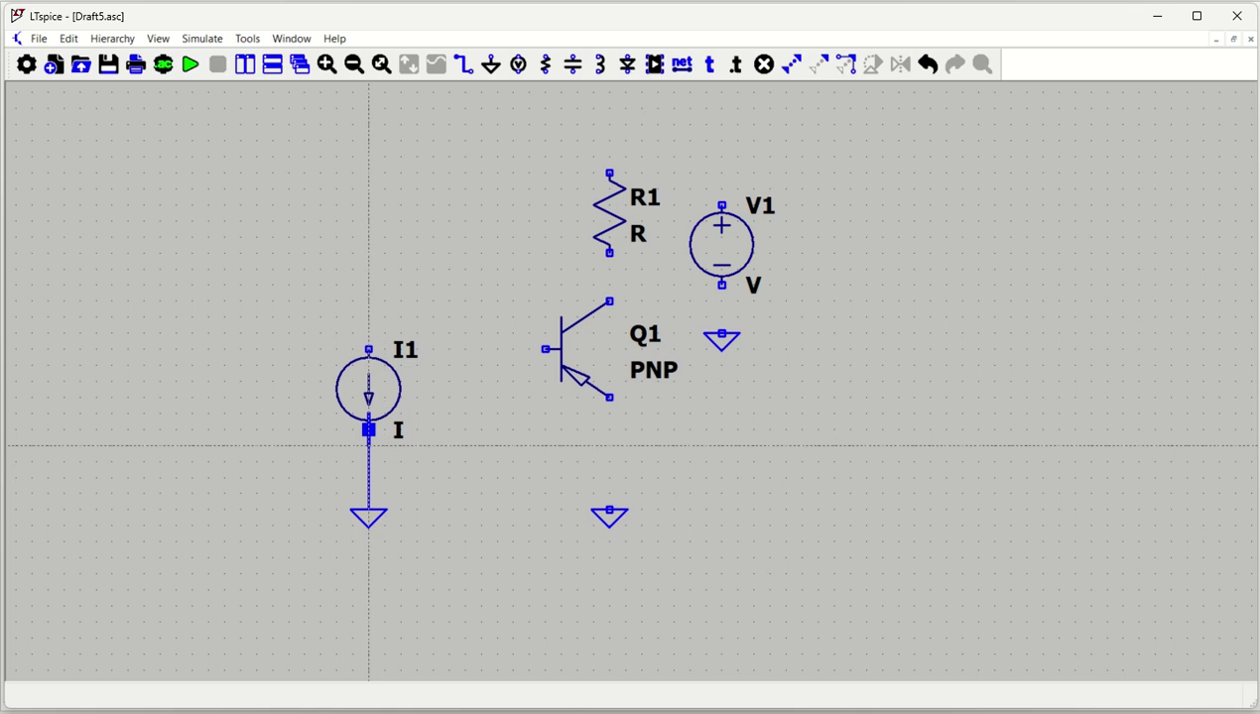
key("ctrl+z")
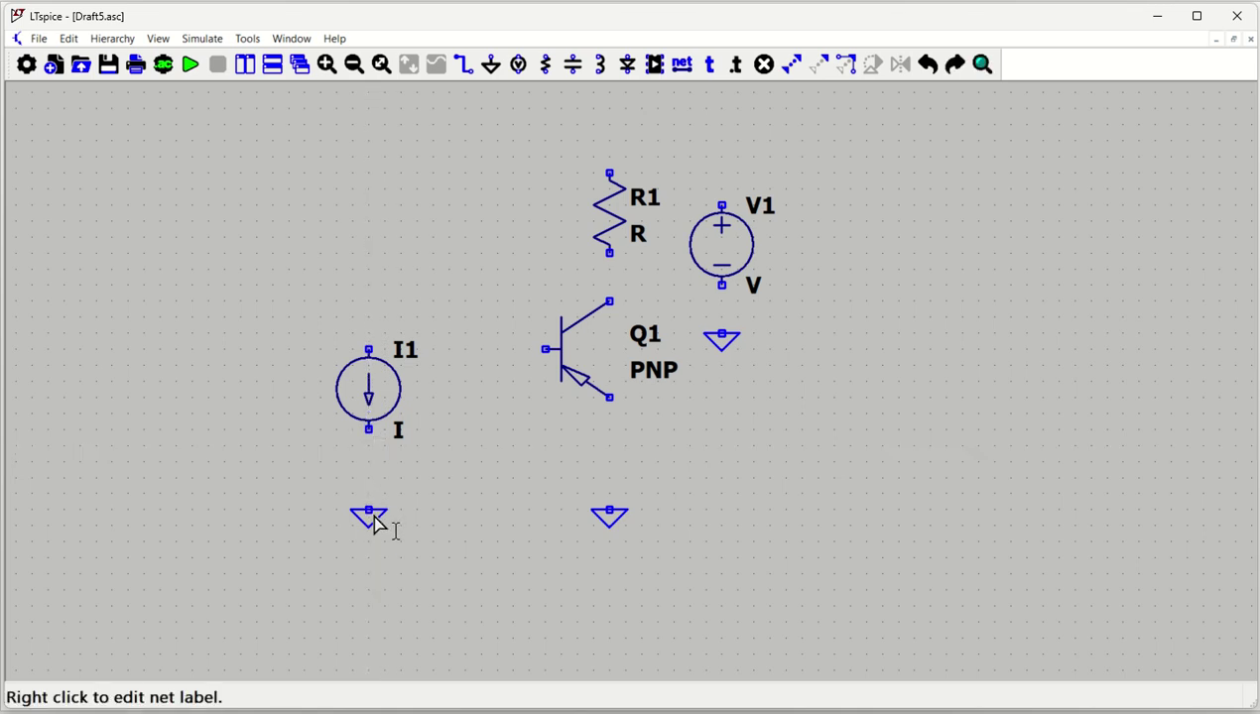
key("F3")
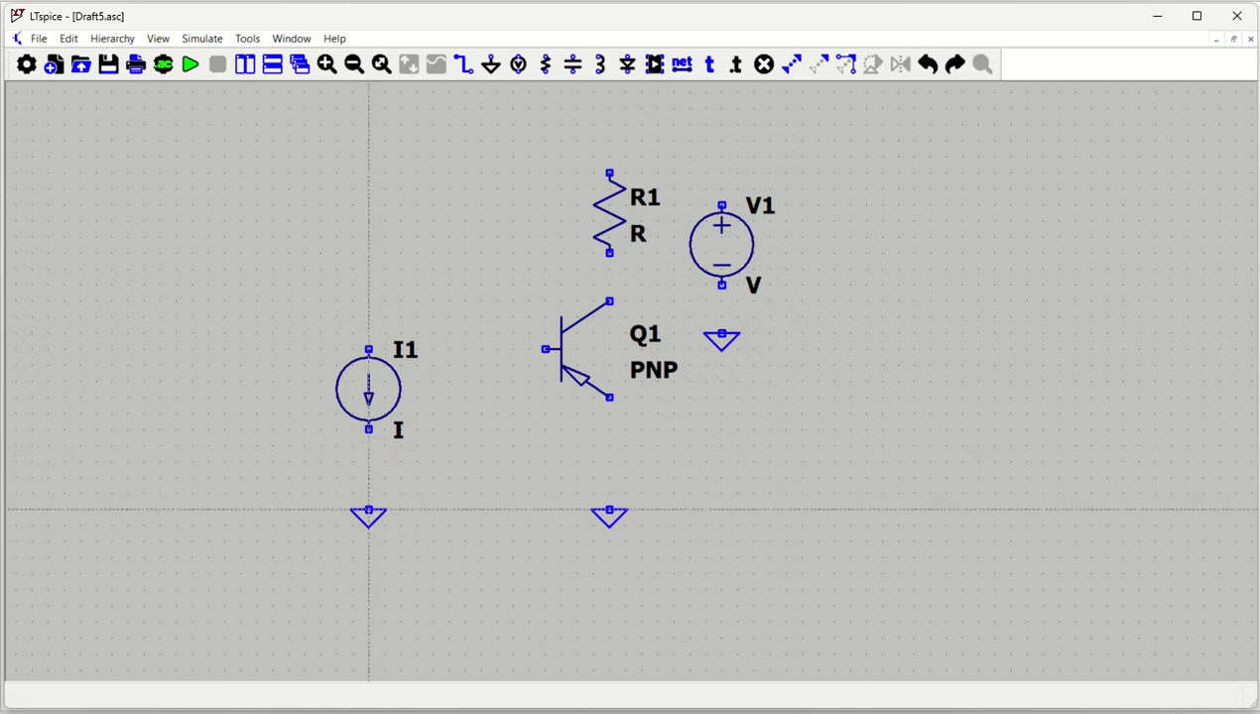
left_click(368, 512)
left_click(368, 430)
left_click(368, 350)
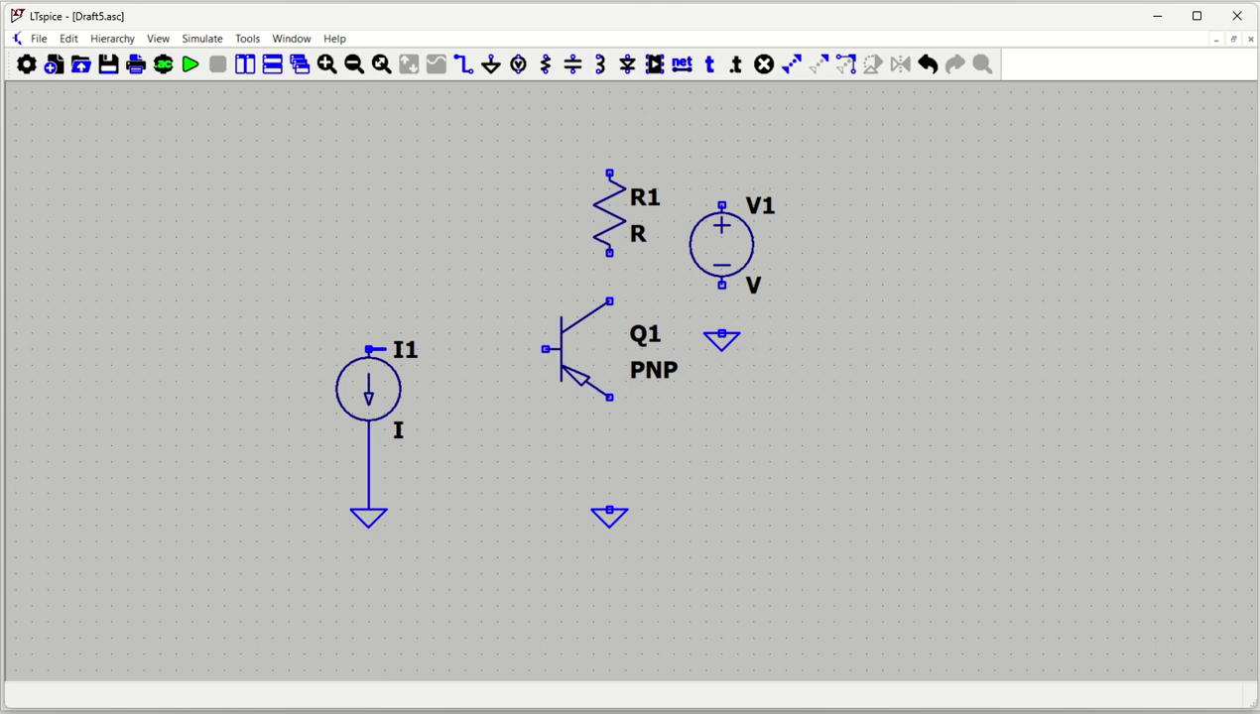
left_click(545, 349)
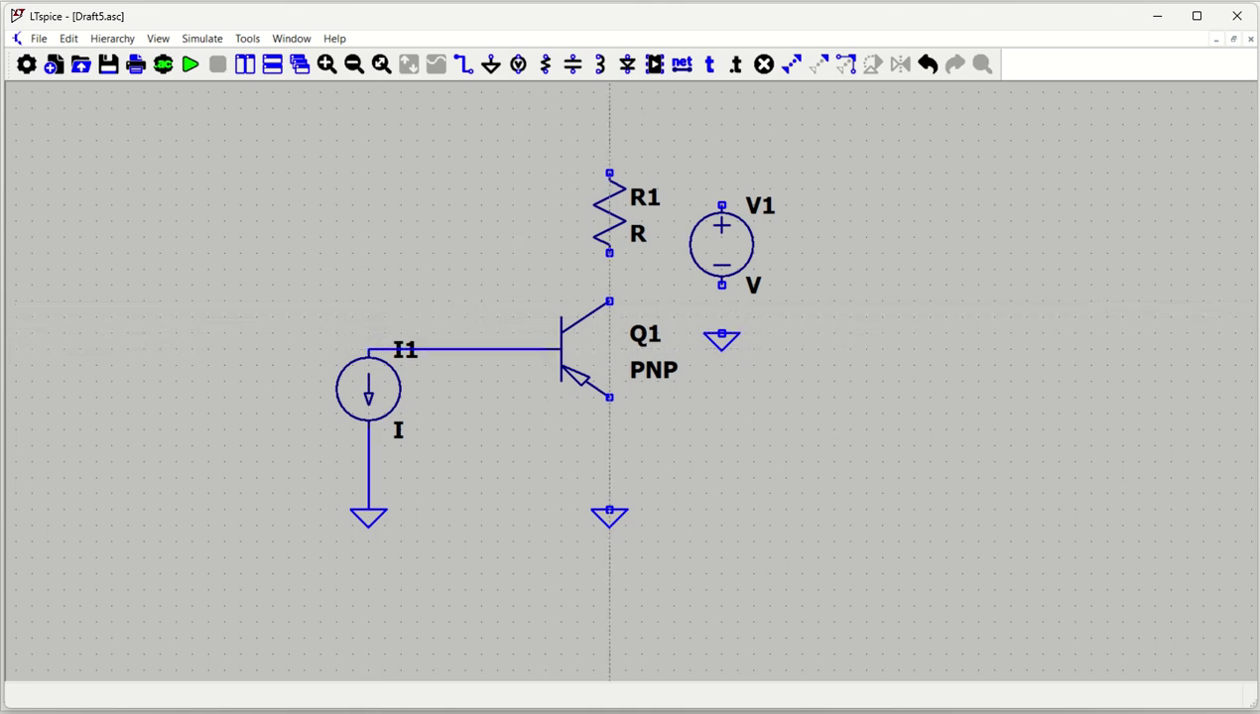
- Wire Q1's collector through R1 to V1+, and V1− and Q1's emitter to ground
left_click(610, 300)
left_click(610, 253)
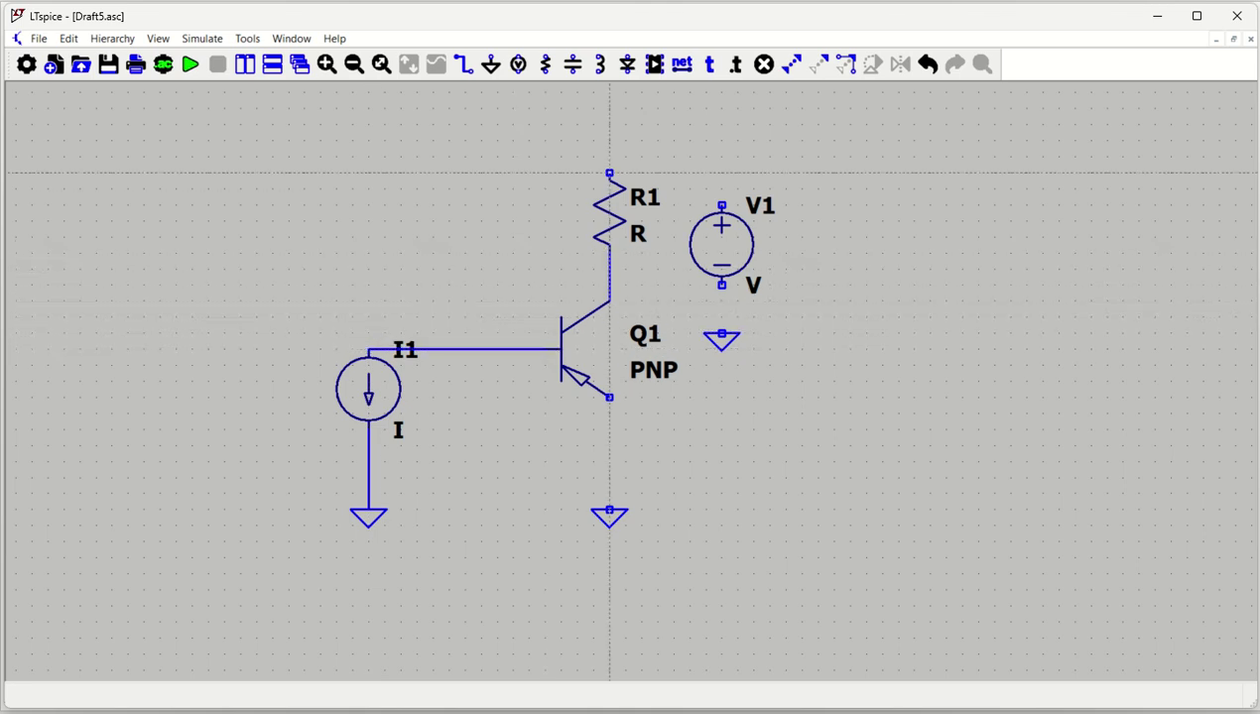
right_click(610, 157)
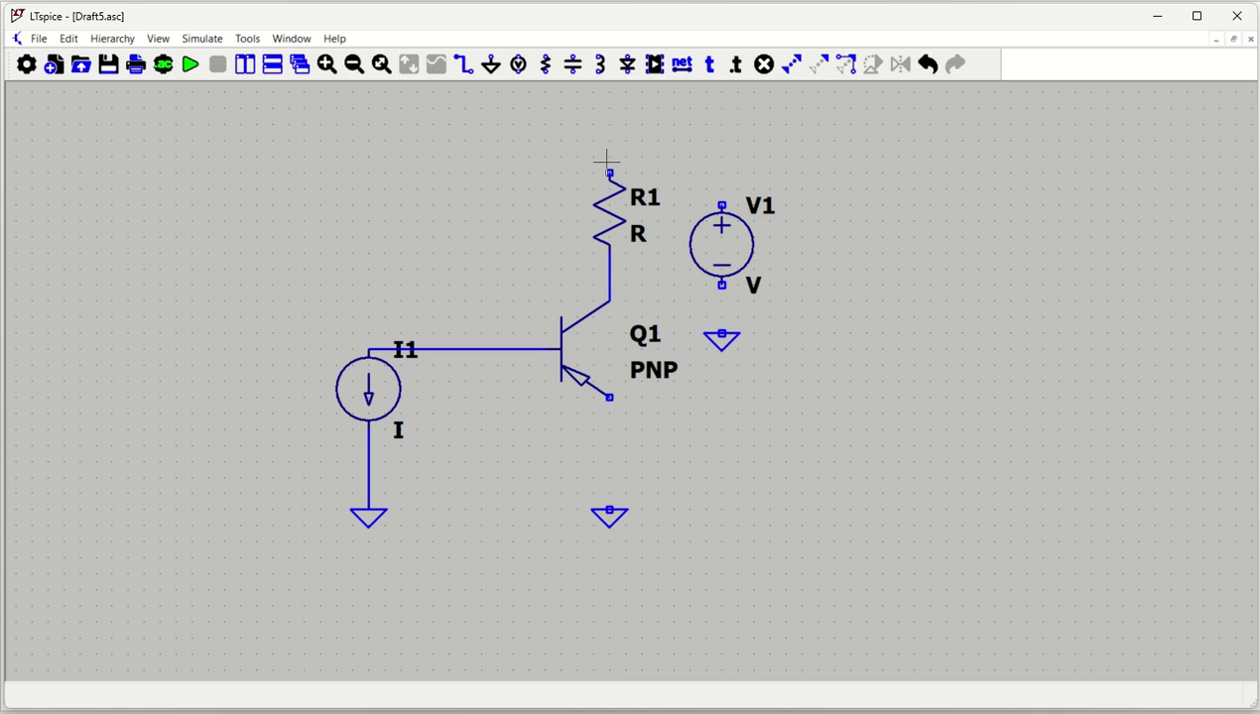
key("F3")
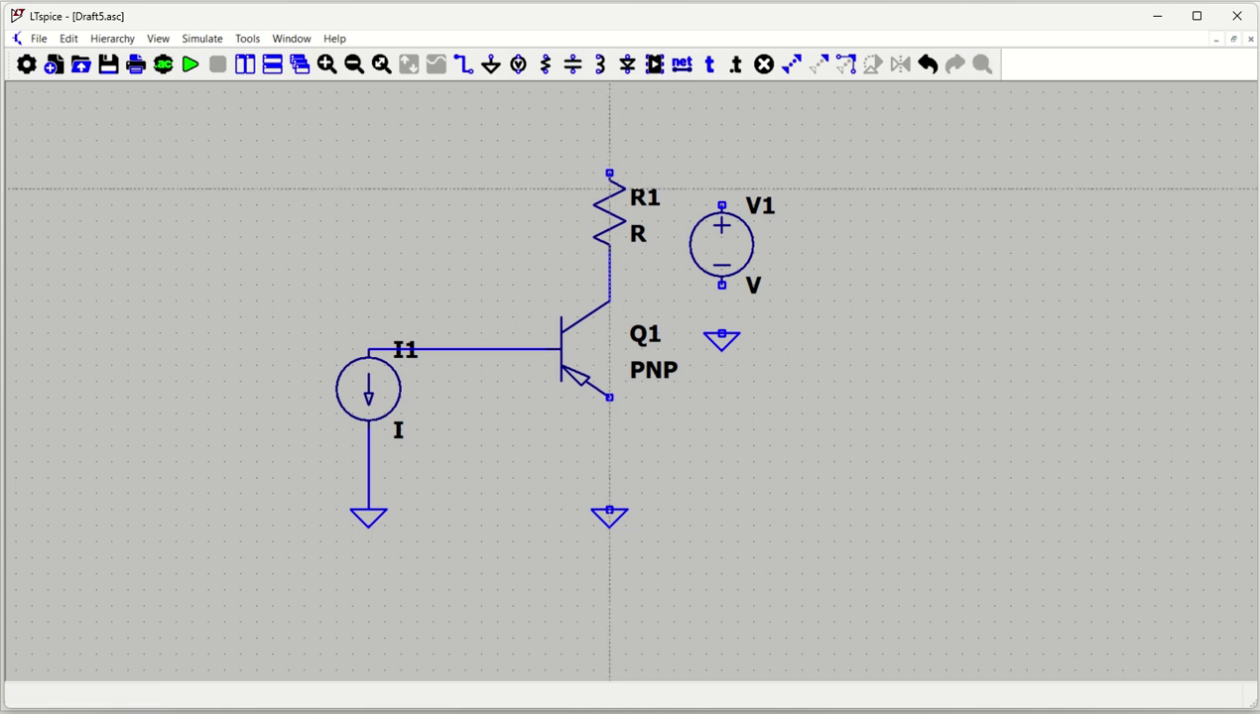
left_click(609, 173)
left_click(609, 124)
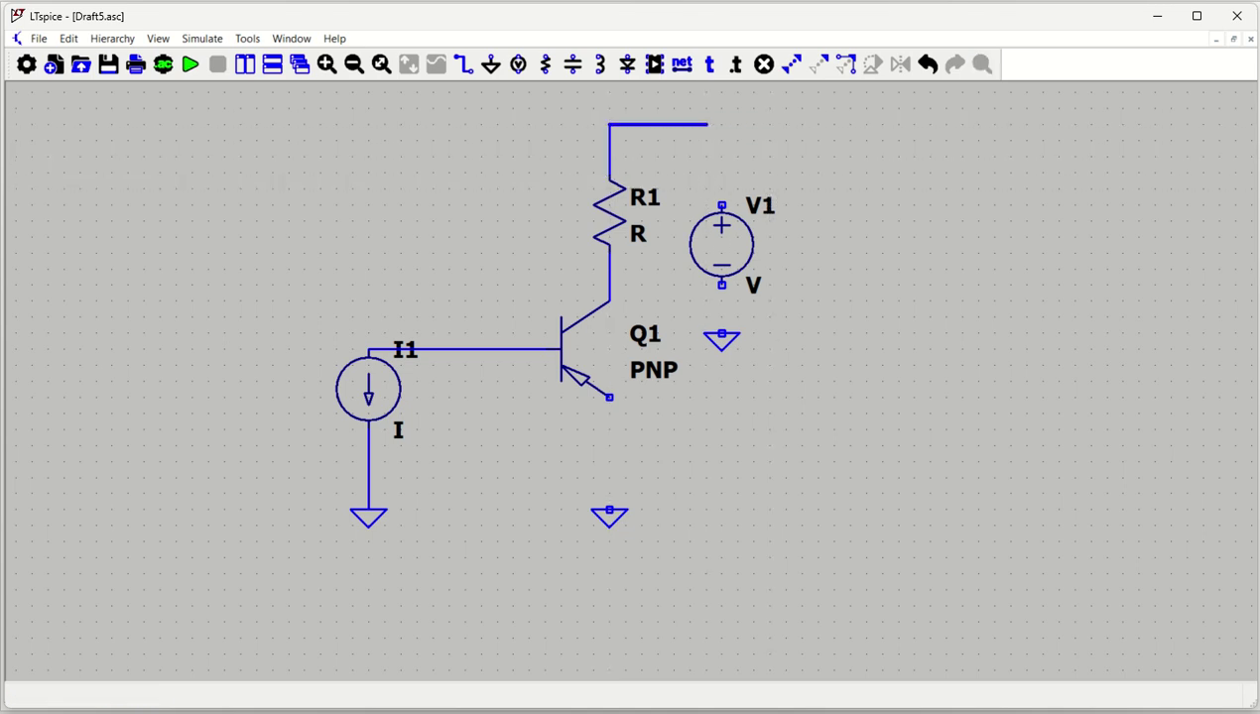
left_click(722, 205)
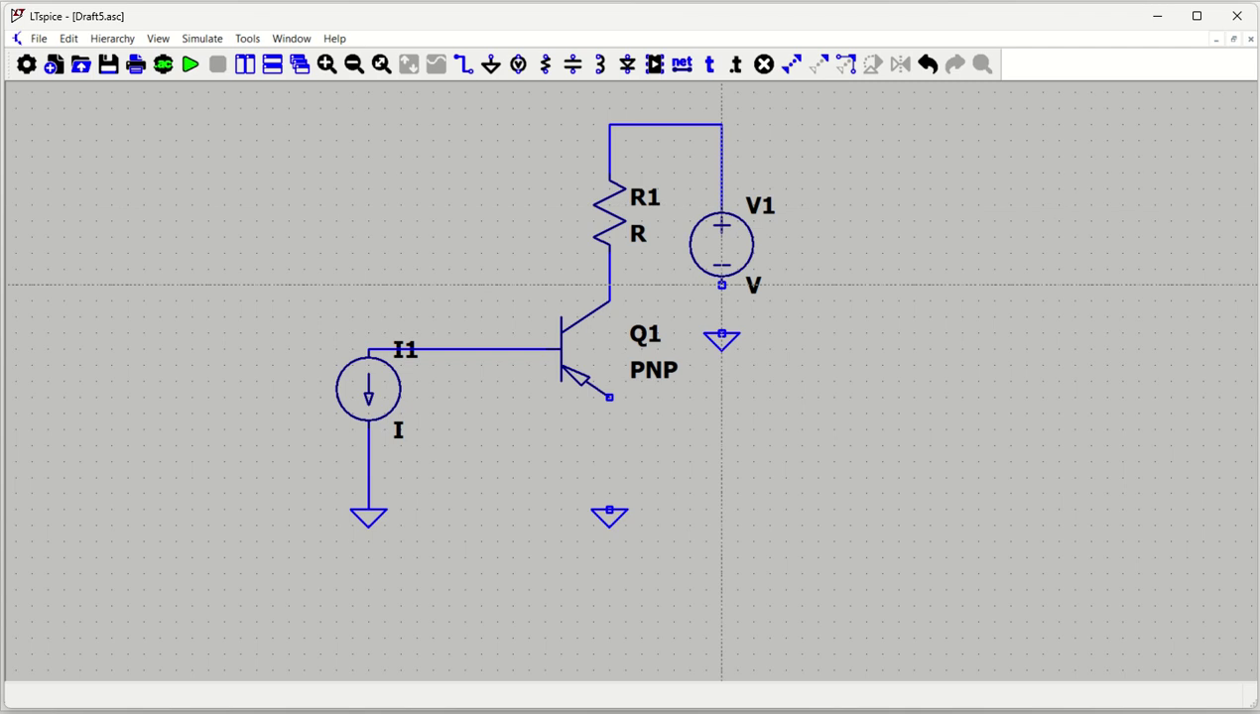
left_click(722, 285)
left_click(721, 334)
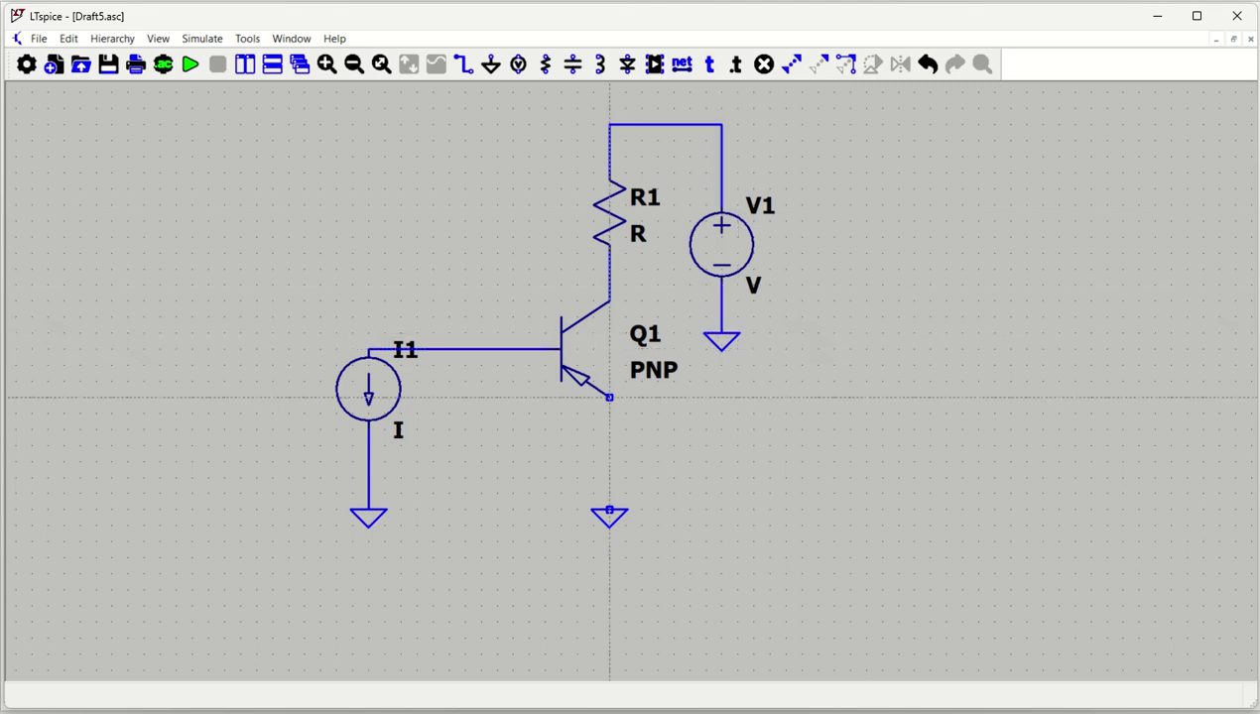
left_click(609, 397)
left_click(609, 511)
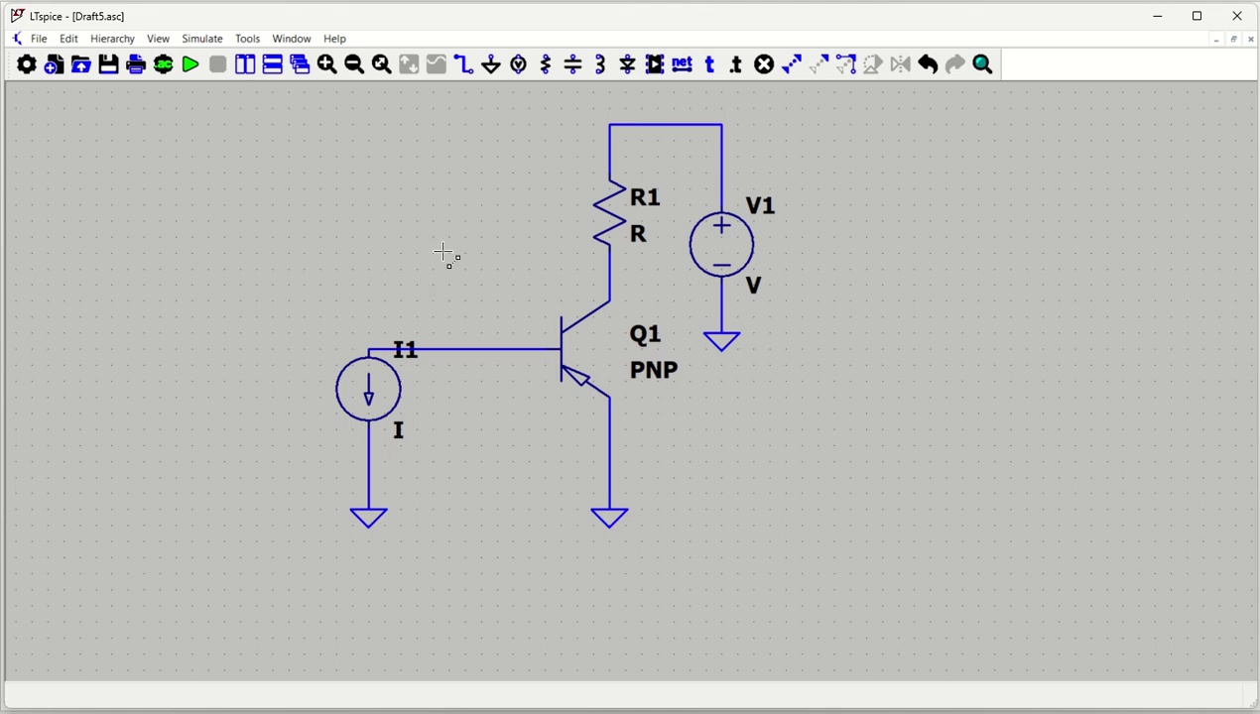
- Set I1 and V1 values to 0 and R1's resistance to 1.2K
left_click_drag(375, 388, 369, 349)
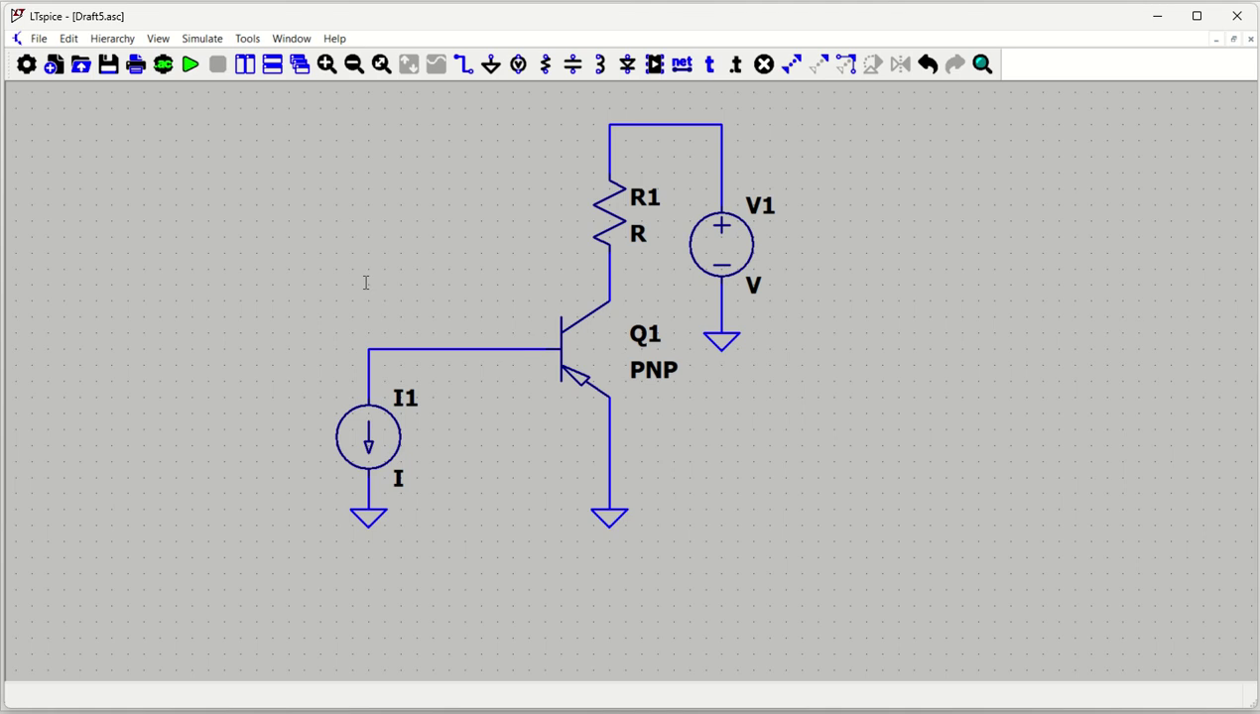
right_click(372, 444)
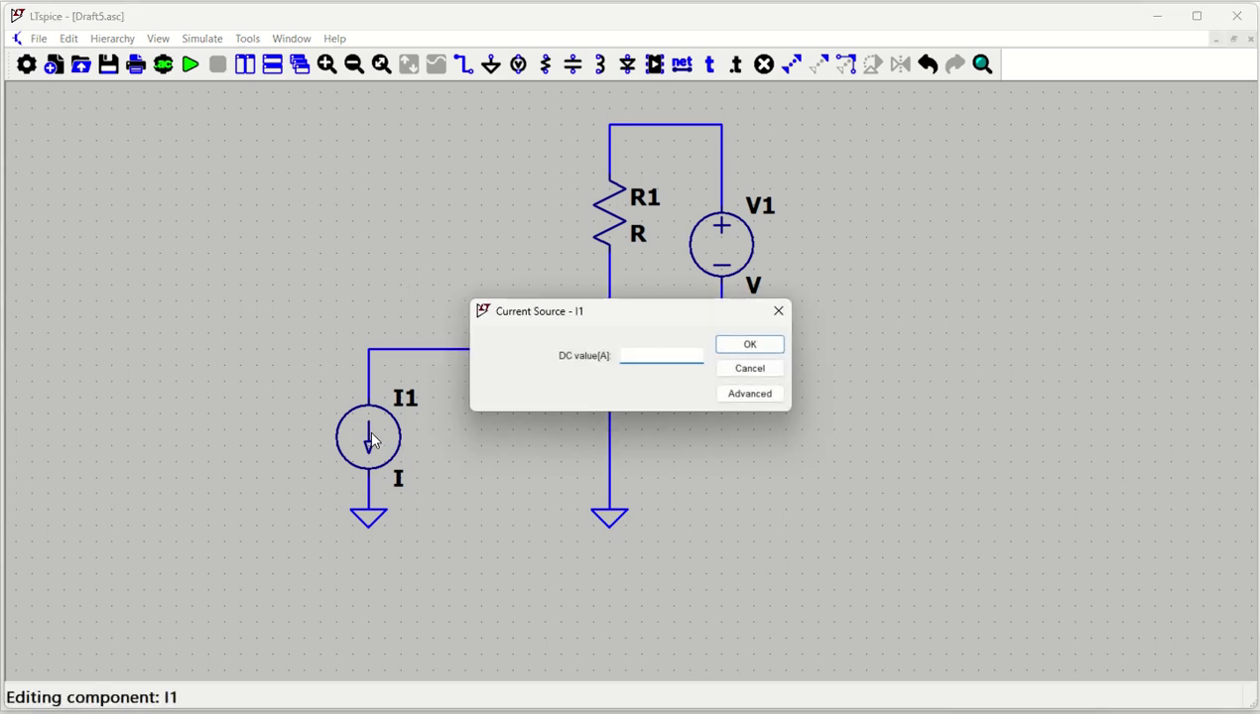
type("0")
key("Return")
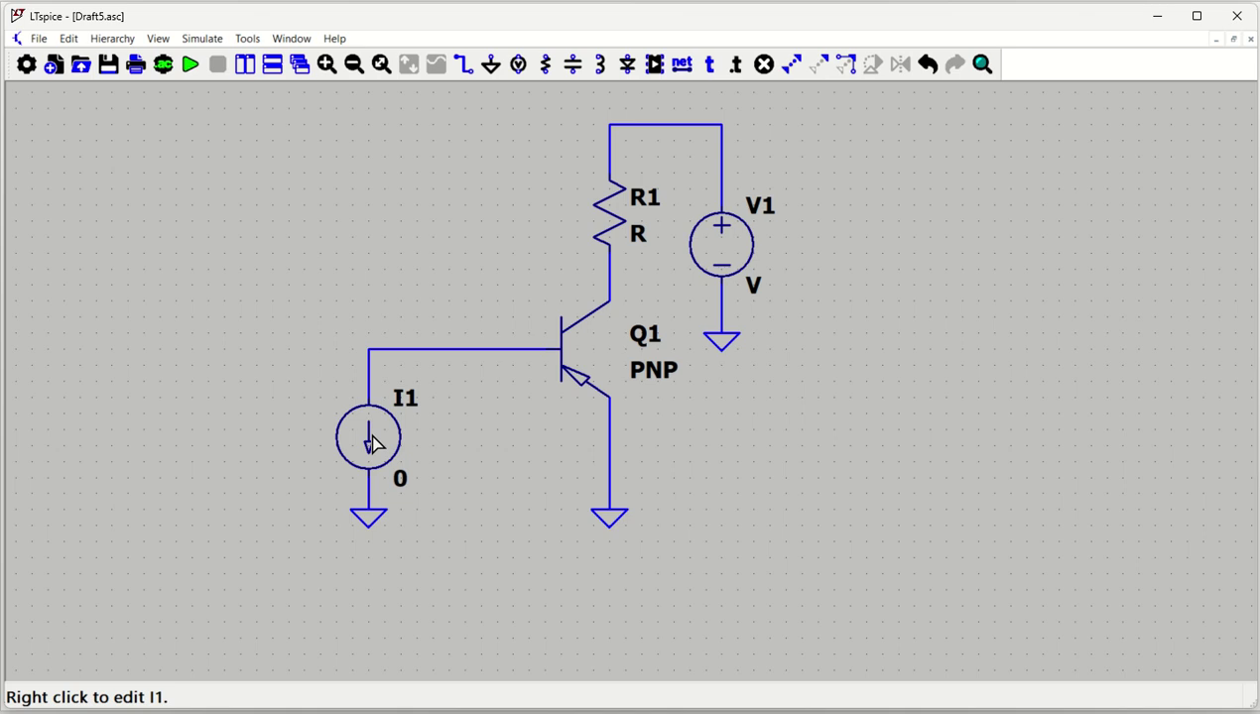
right_click(716, 242)
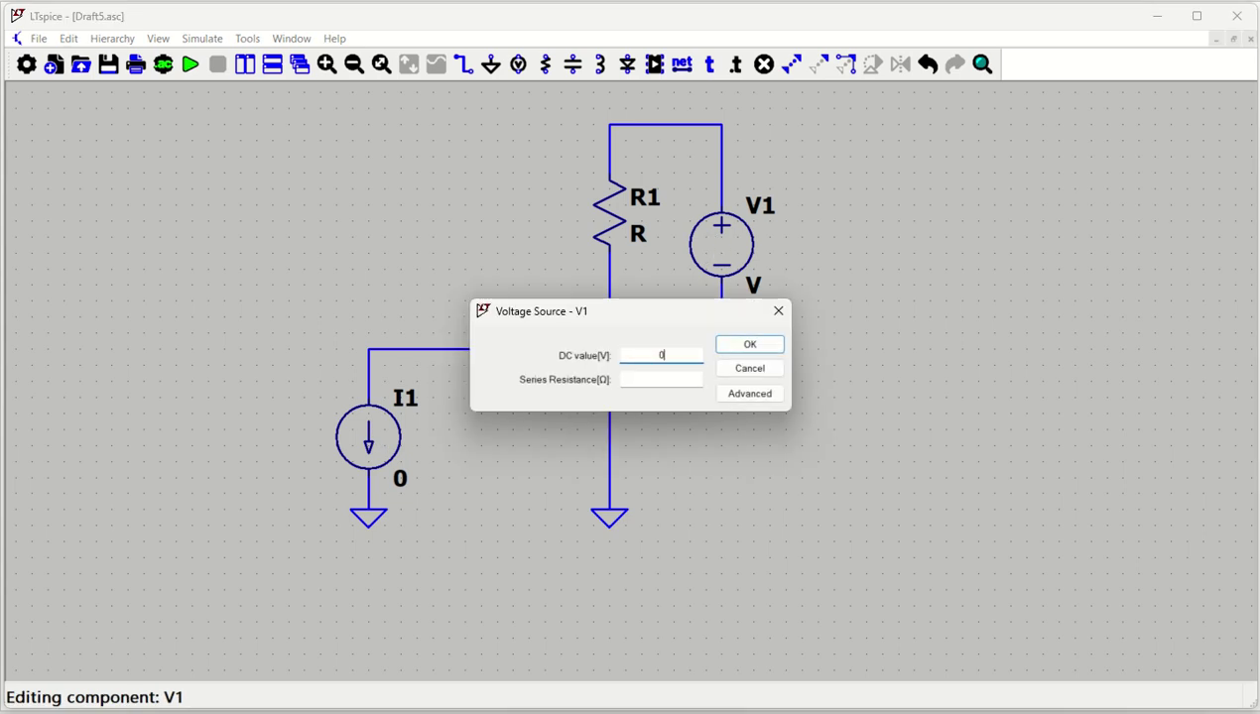
type("0")
key("Return")
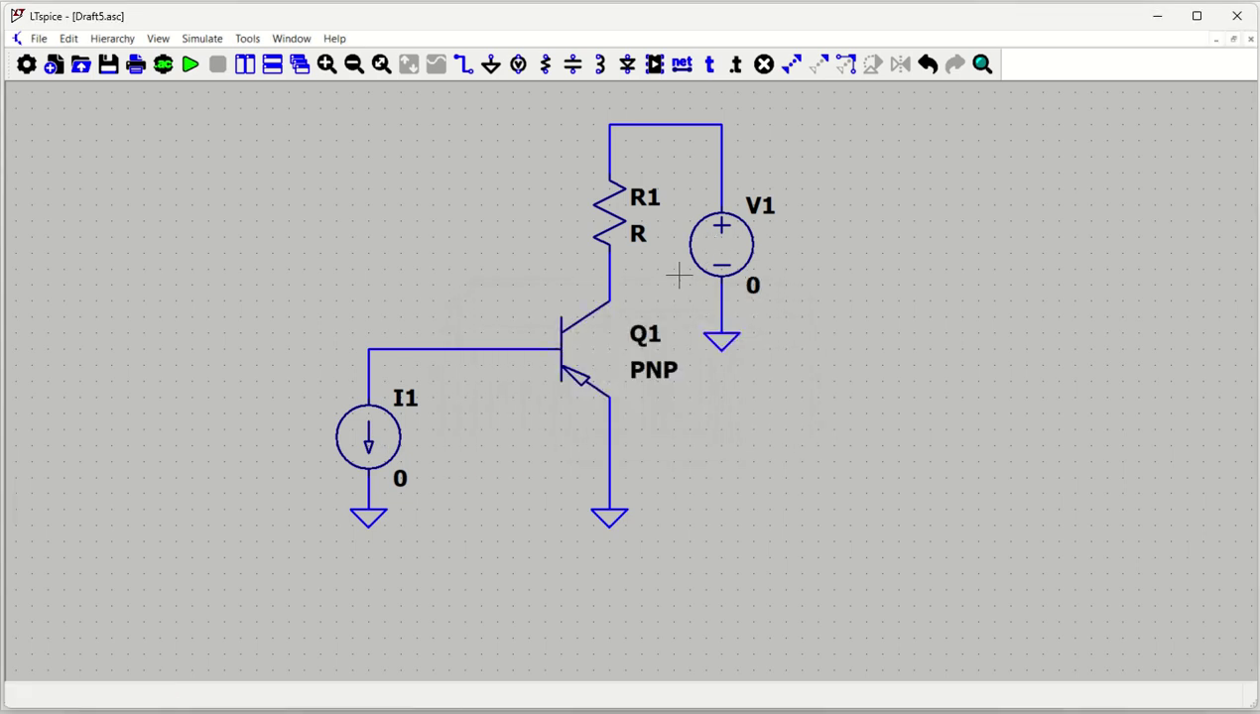
right_click(615, 207)
type("1.2K")
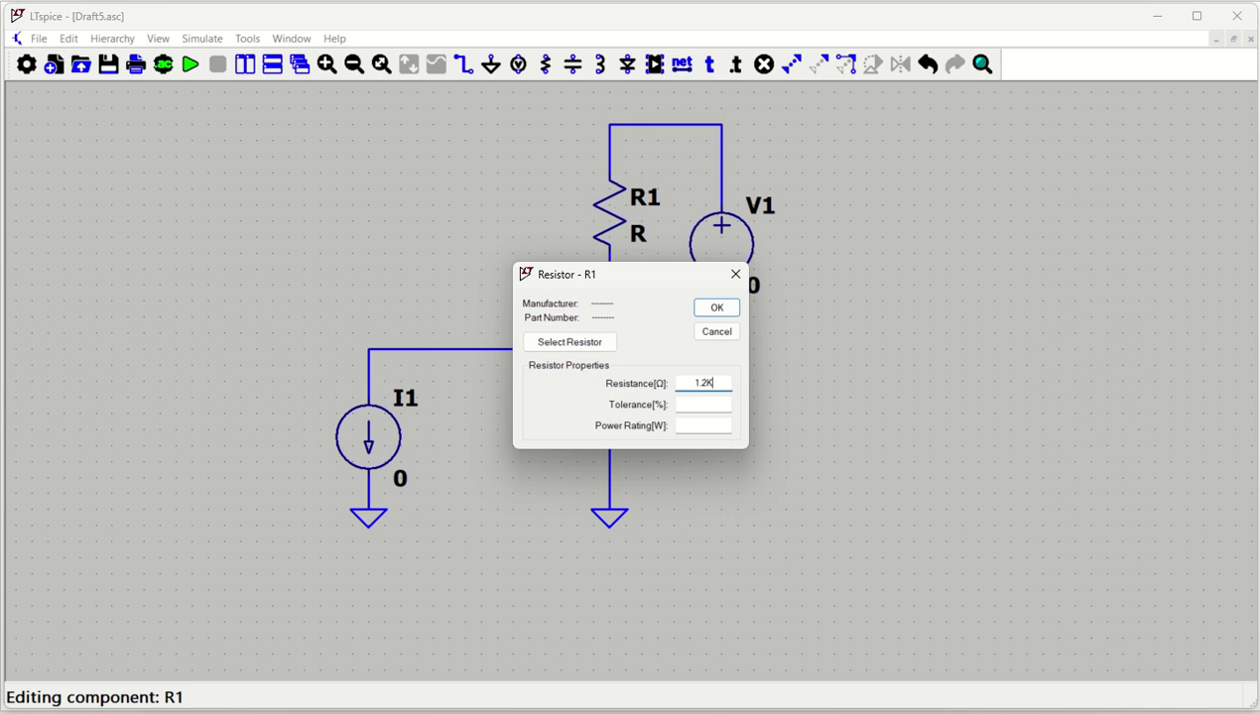
key("Return")
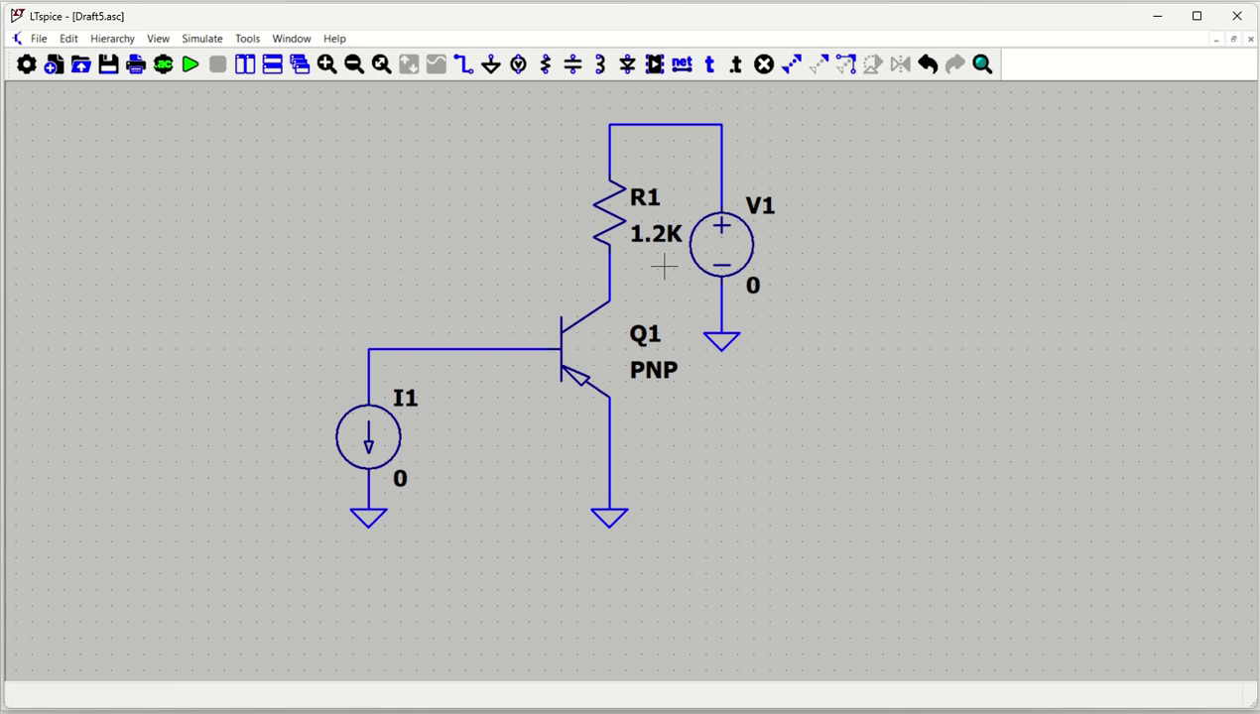
- Assign the 2N2907 model to Q1 and close I1's settings with DC value still 0
right_click(578, 352)
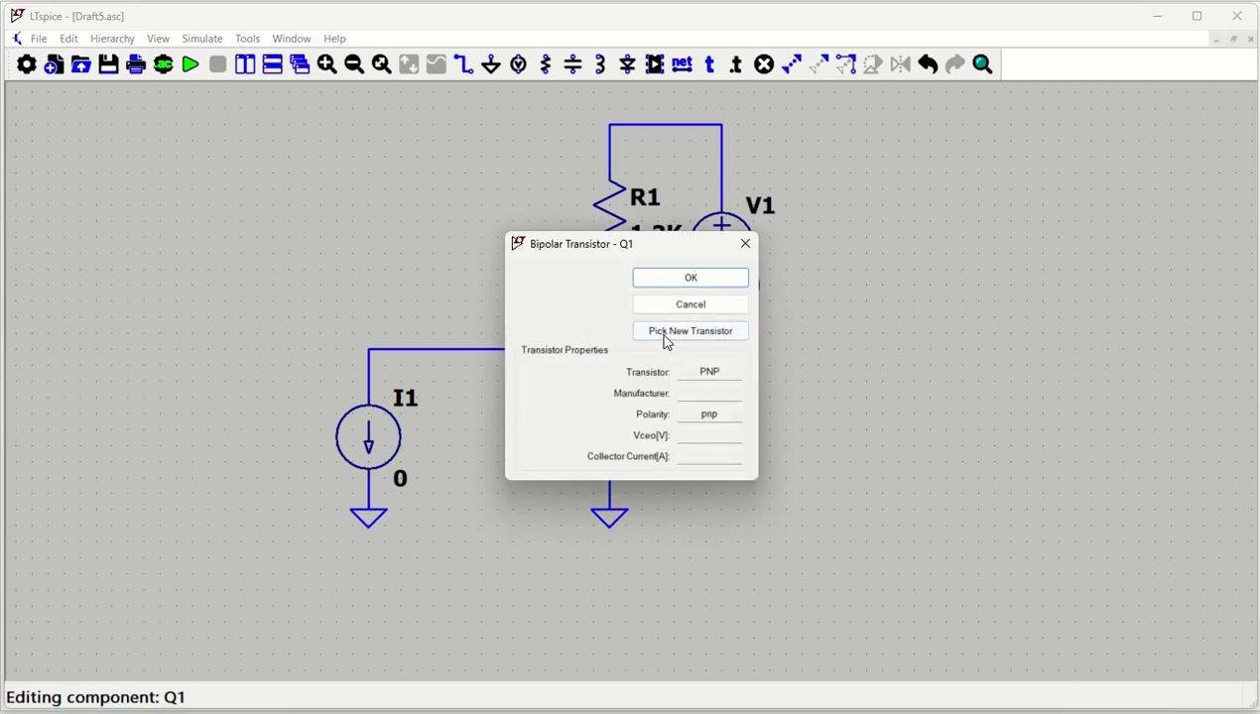
left_click(683, 333)
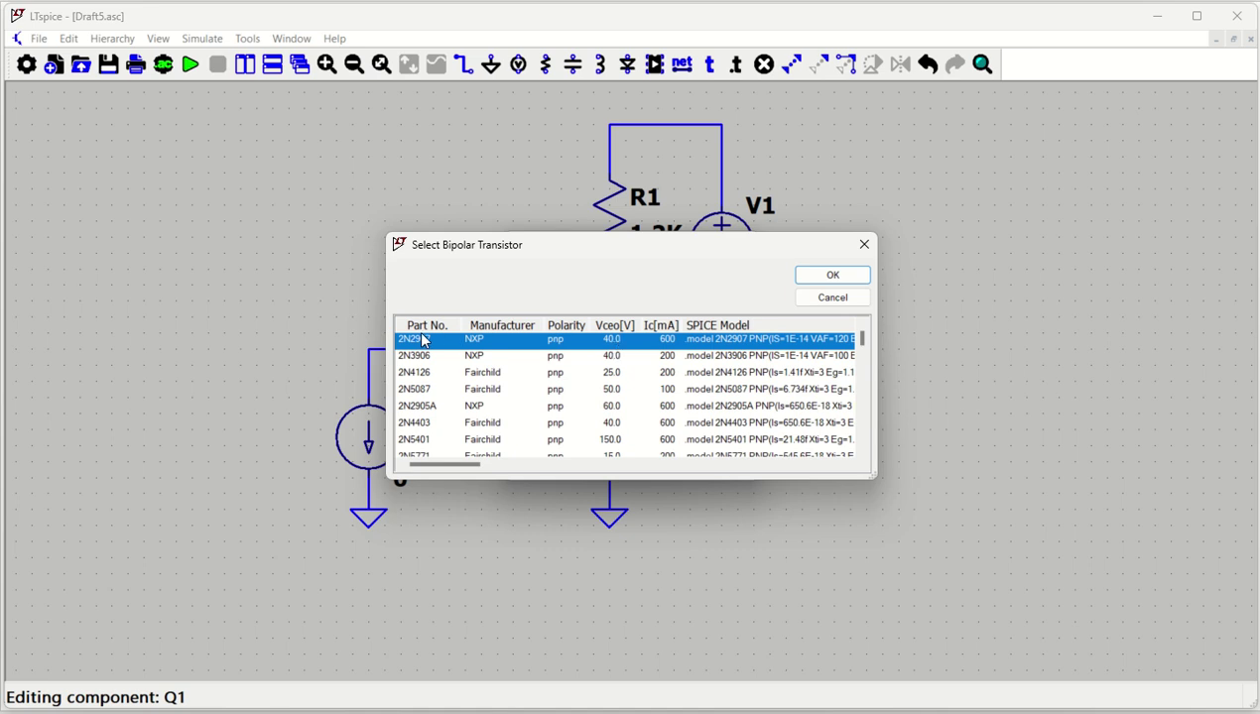
left_click(832, 275)
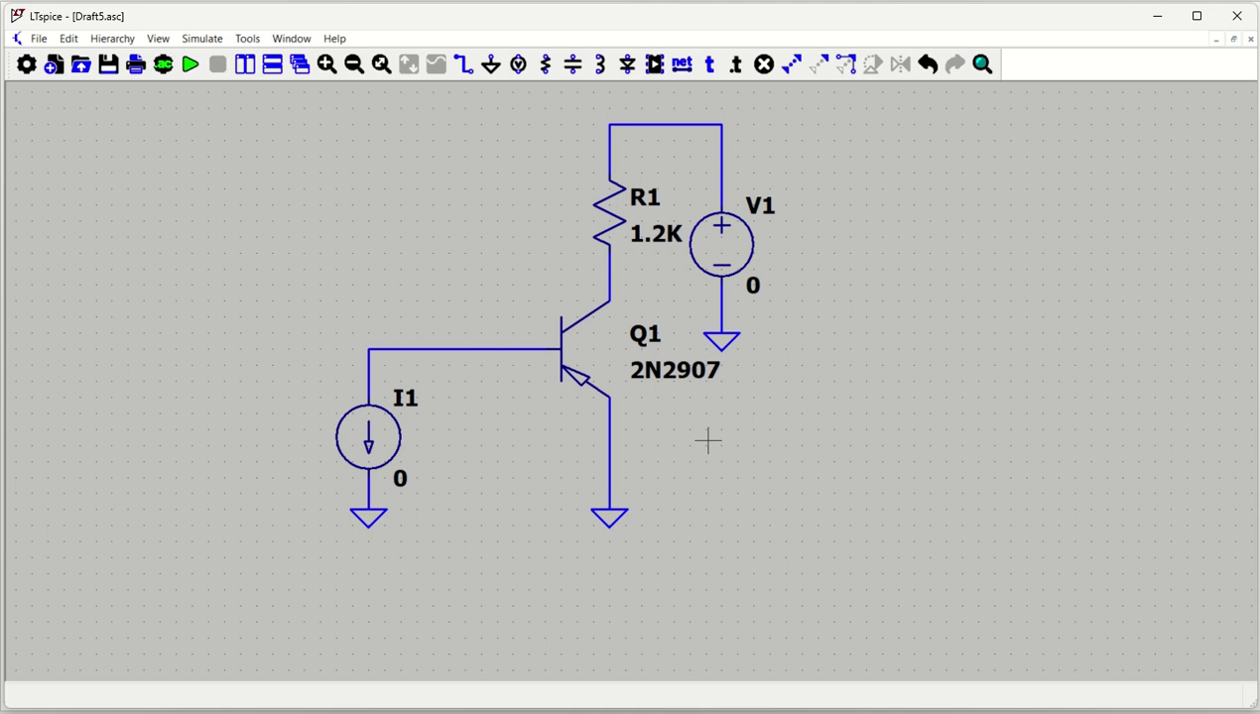
right_click(364, 446)
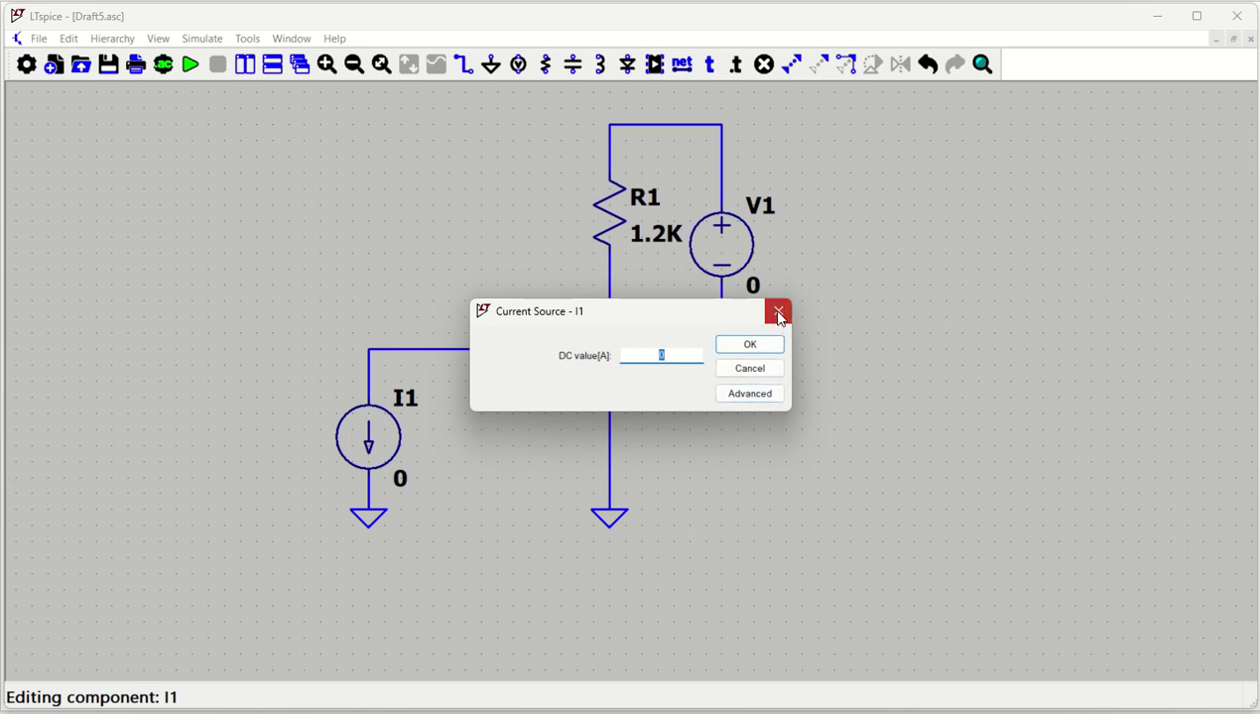
left_click(779, 310)
left_click_drag(733, 498, 686, 503)
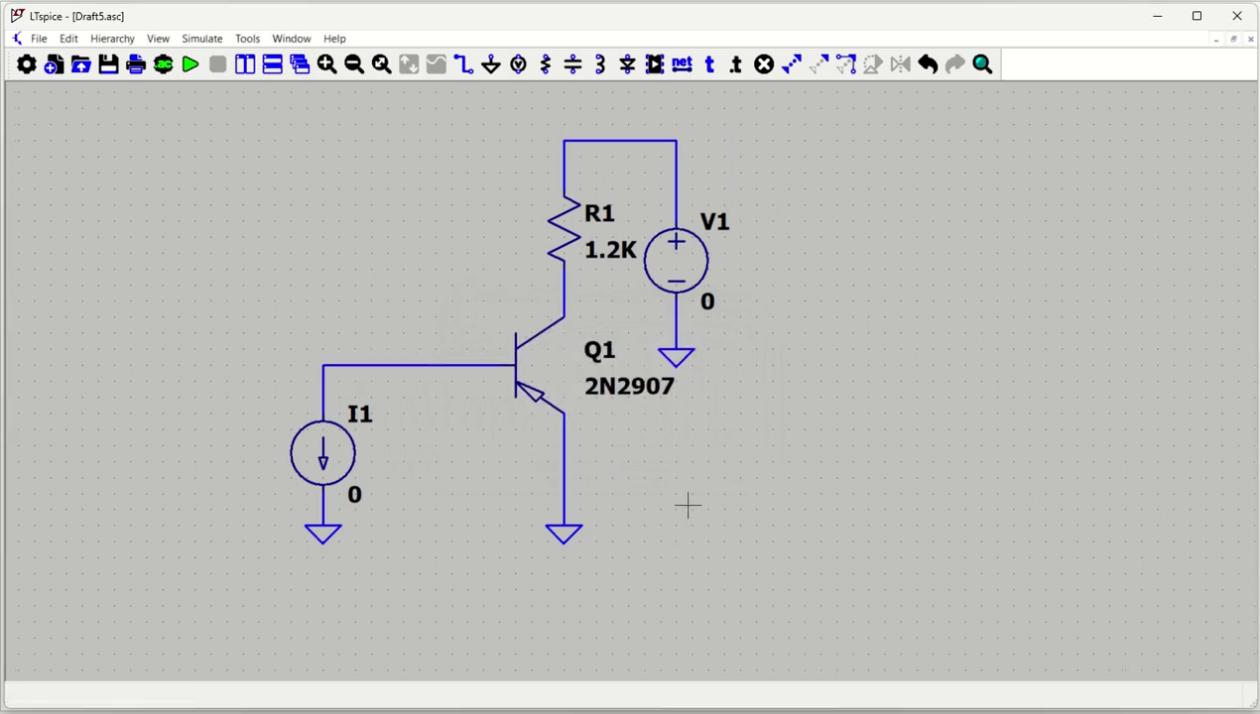
left_click(165, 65)
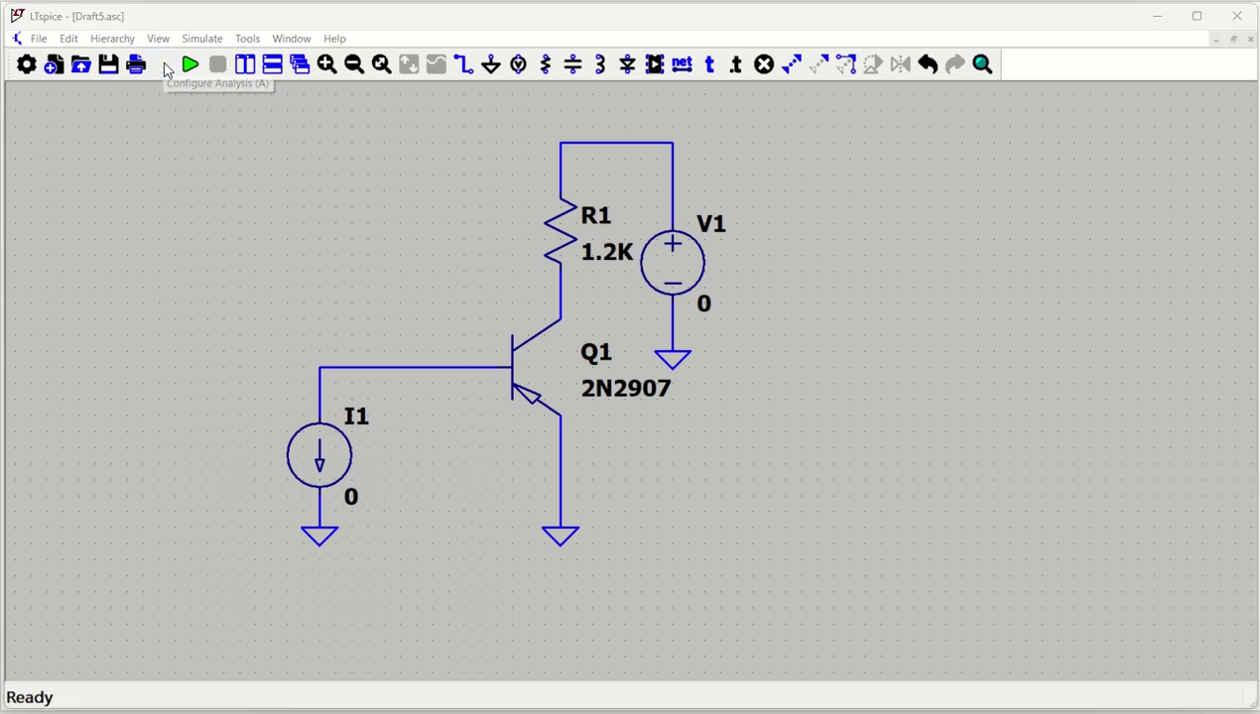
left_click_drag(708, 229, 408, 206)
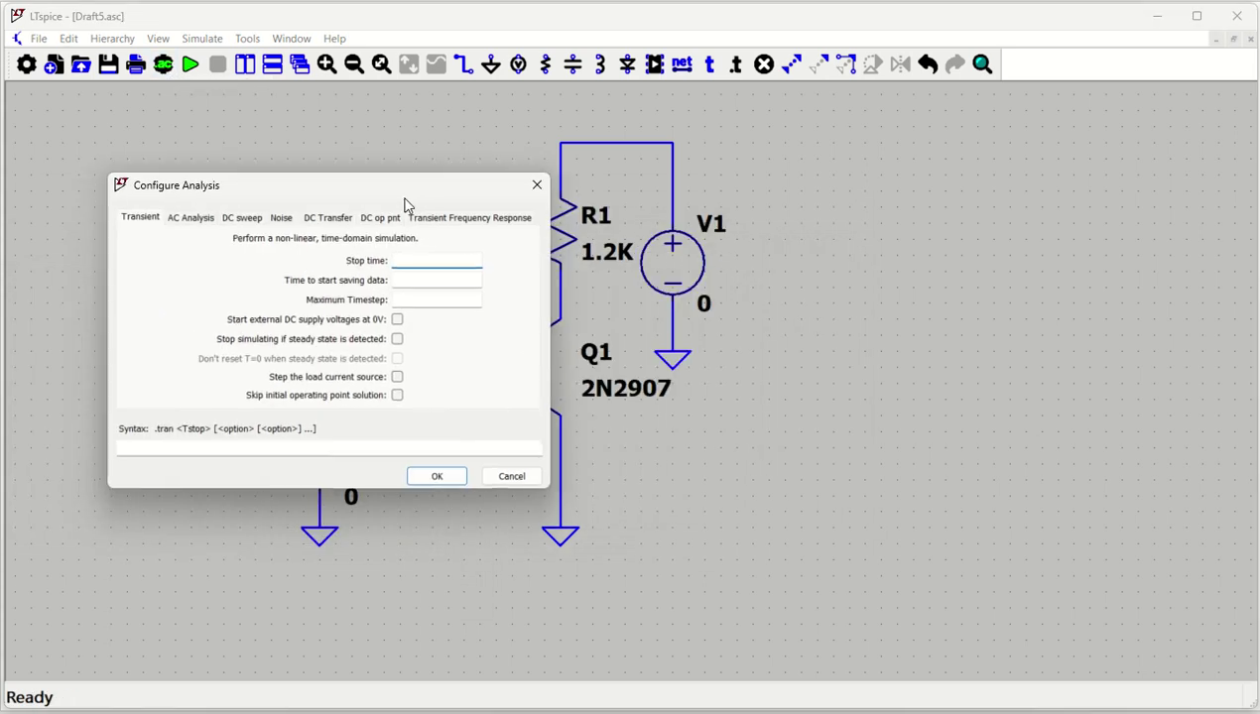
left_click(536, 185)
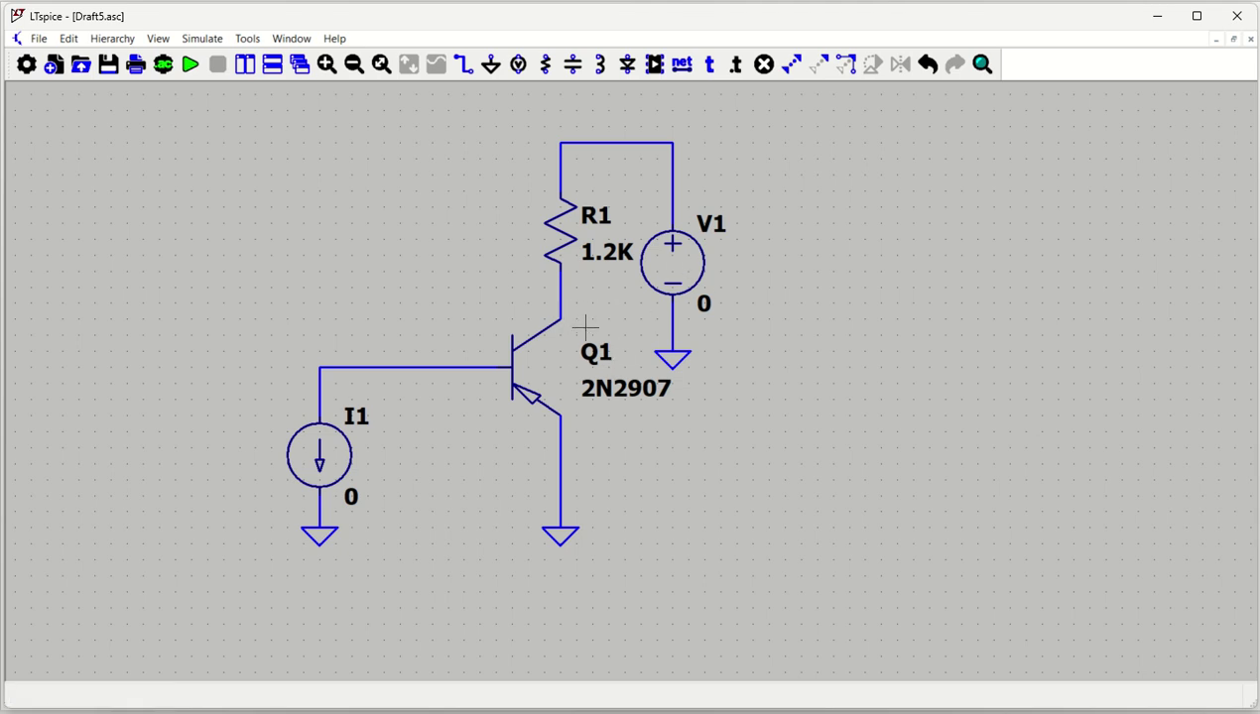
- Draw a short wire from the R1–Q1 collector junction and label its net VCE
key("F3")
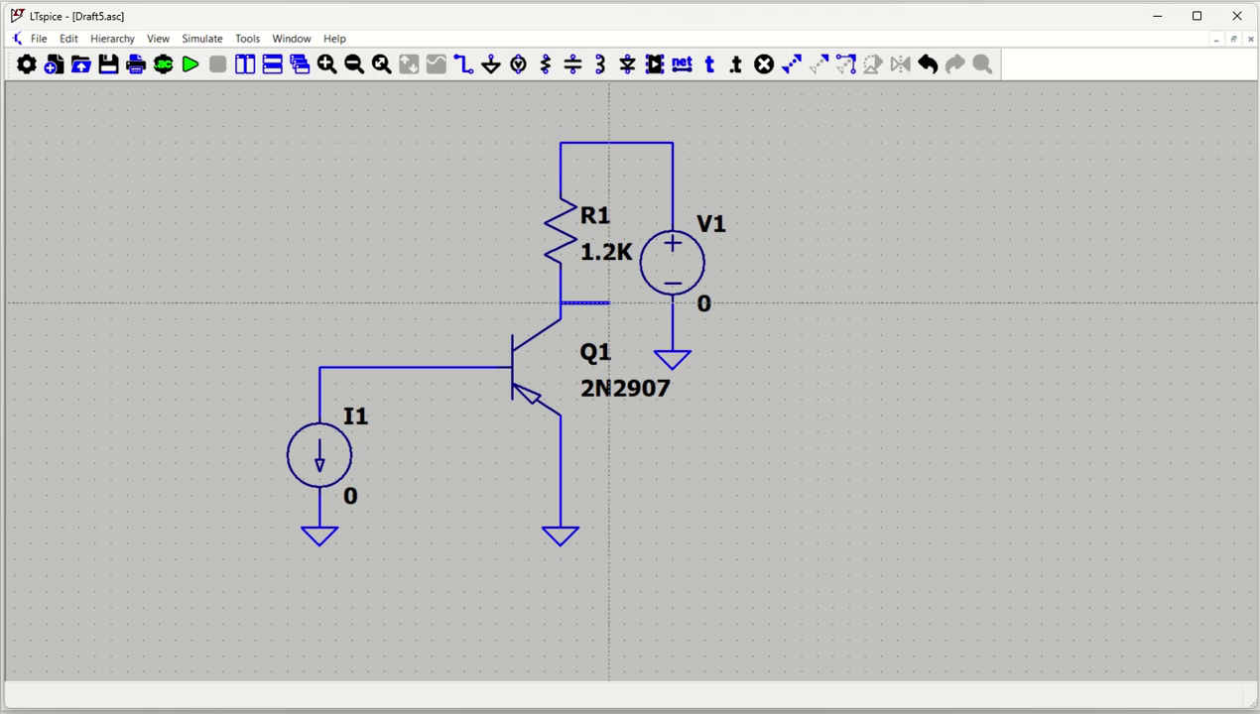
left_click(561, 303)
key("F4")
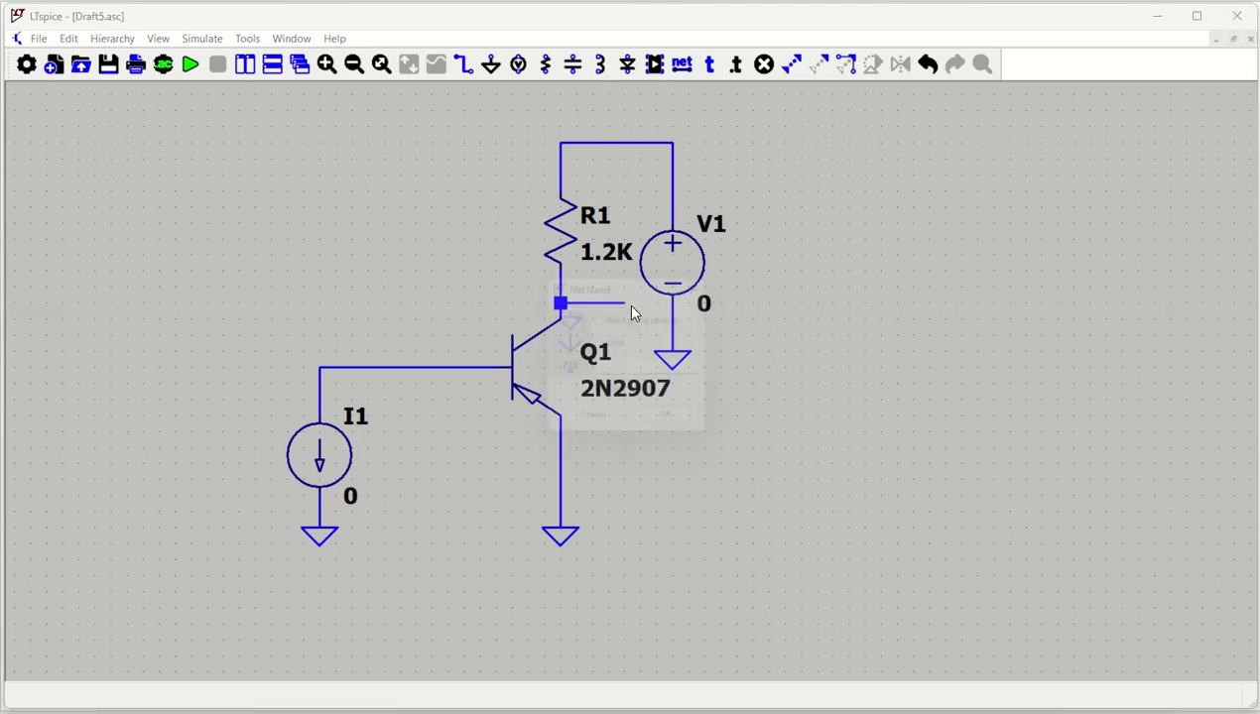
type("VCE")
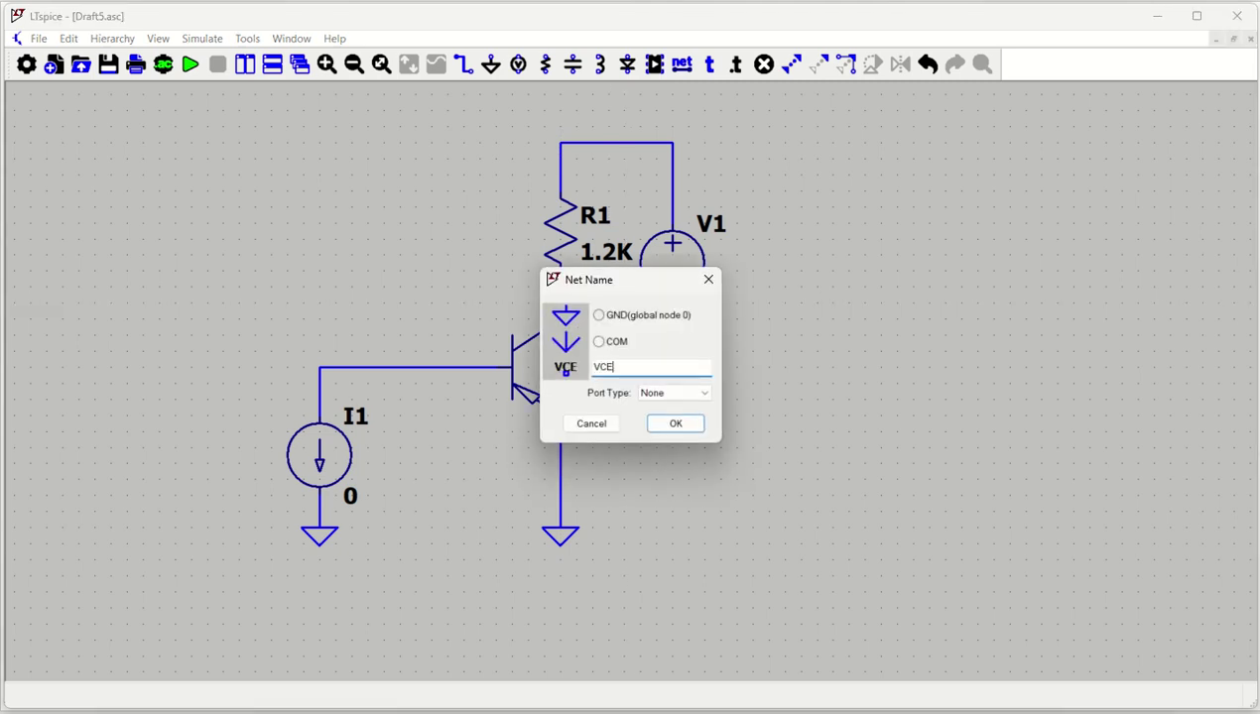
left_click(676, 424)
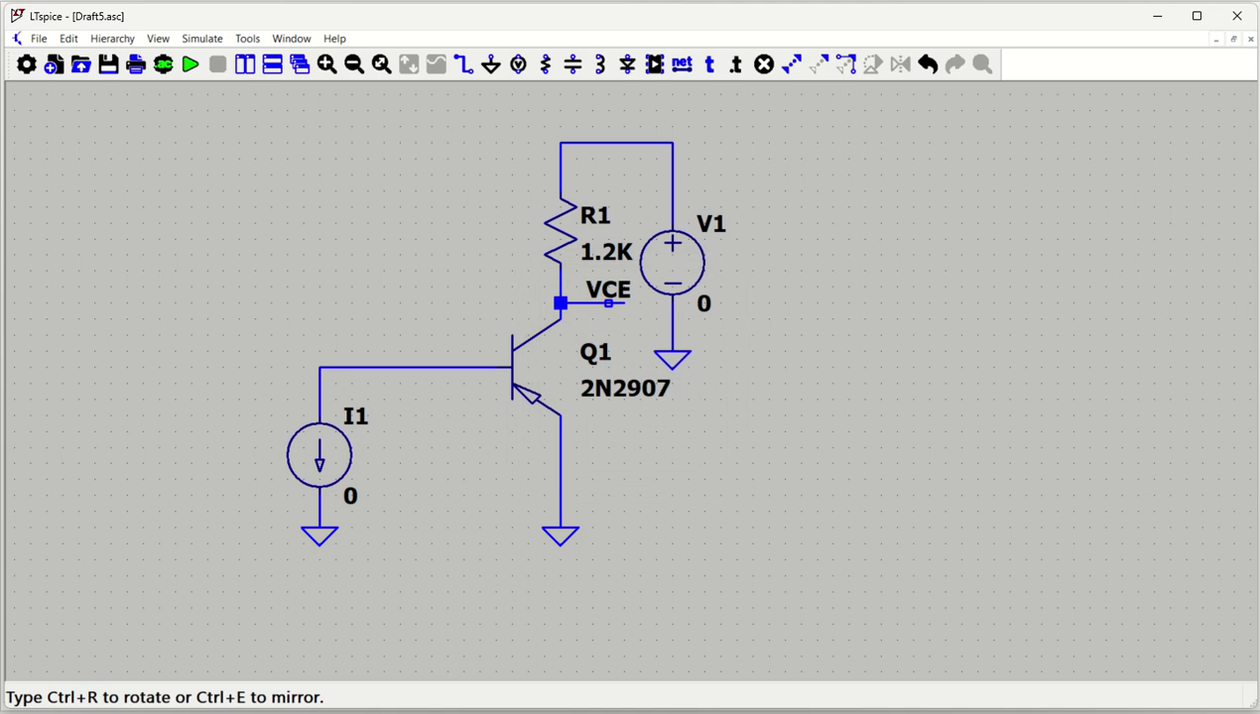
left_click(624, 303)
key("Escape")
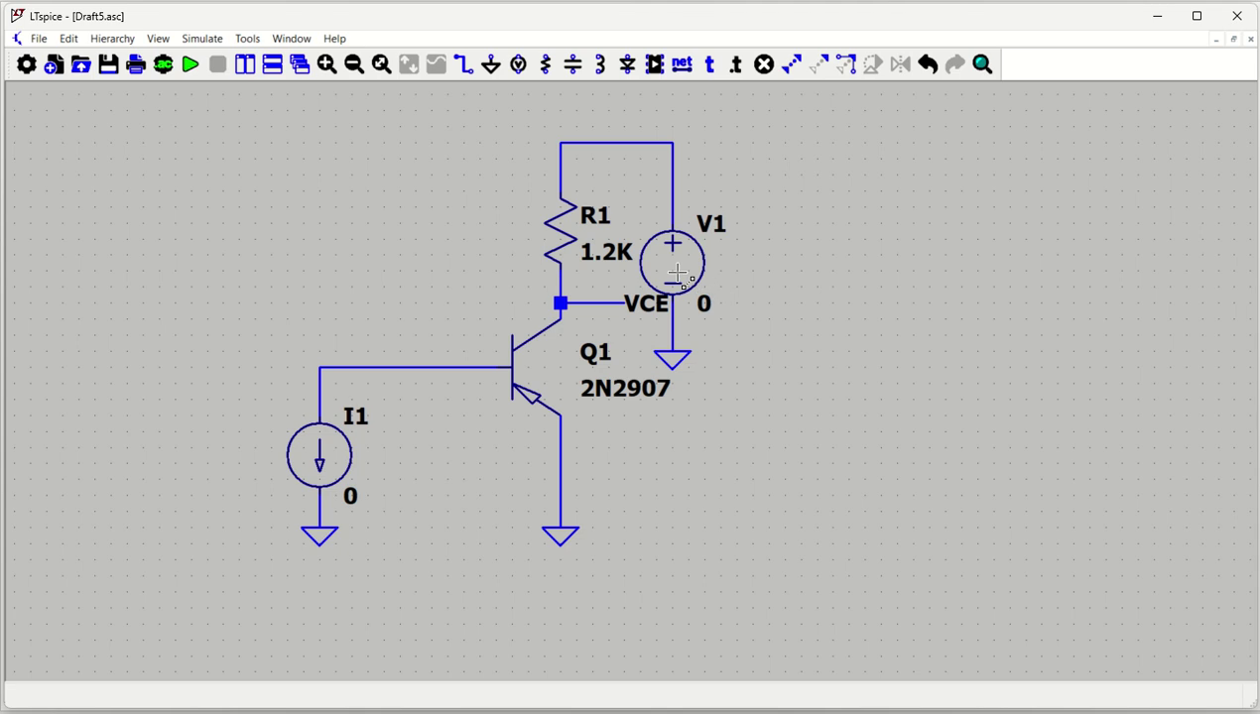
- Move V1 to the right, rotating it so its negative terminal is on top
mouse_move(682, 280)
left_mouse_down()
mouse_move(901, 277)
mouse_move(870, 307)
mouse_move(680, 278)
left_mouse_up()
key("ctrl+r")
key("ctrl+r")
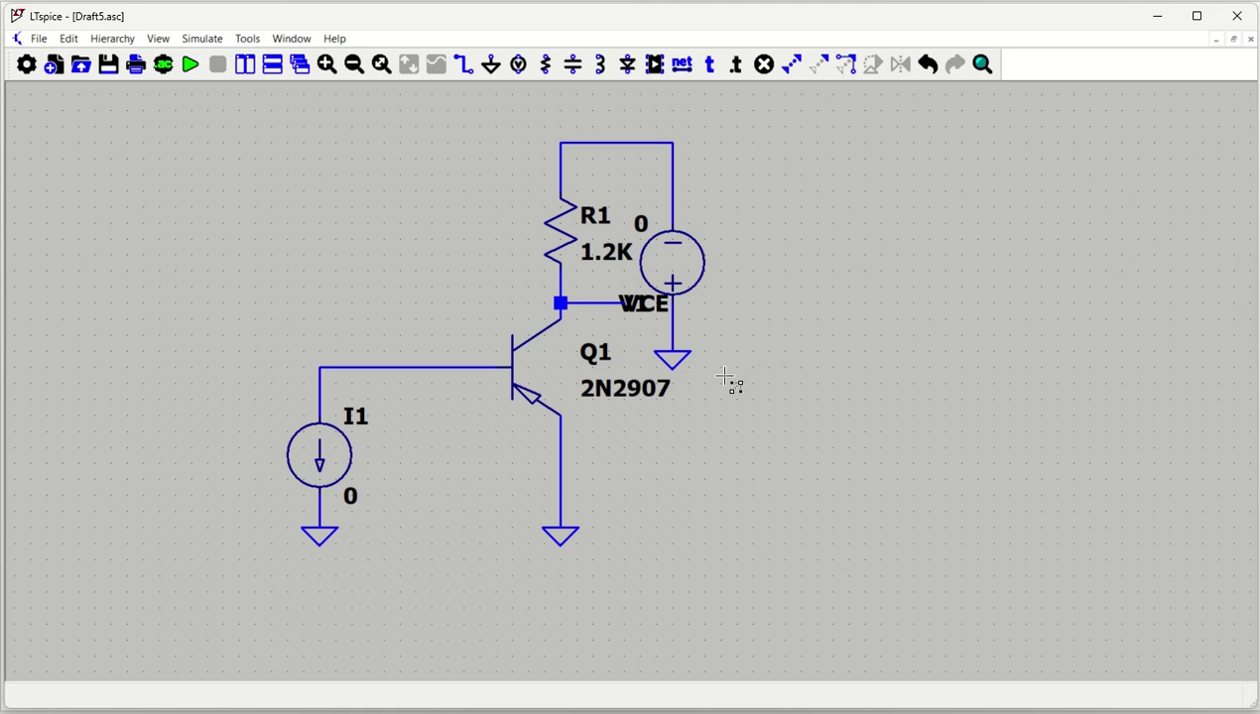
left_click_drag(726, 377, 656, 138)
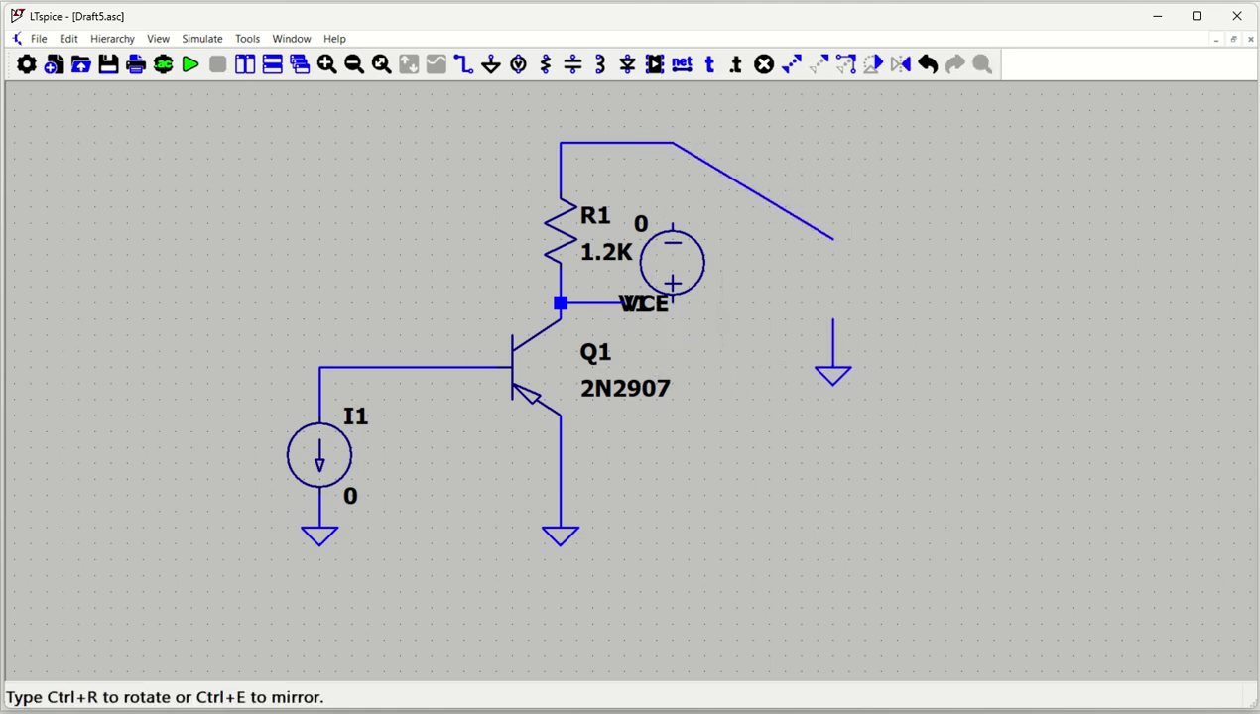
key("Escape")
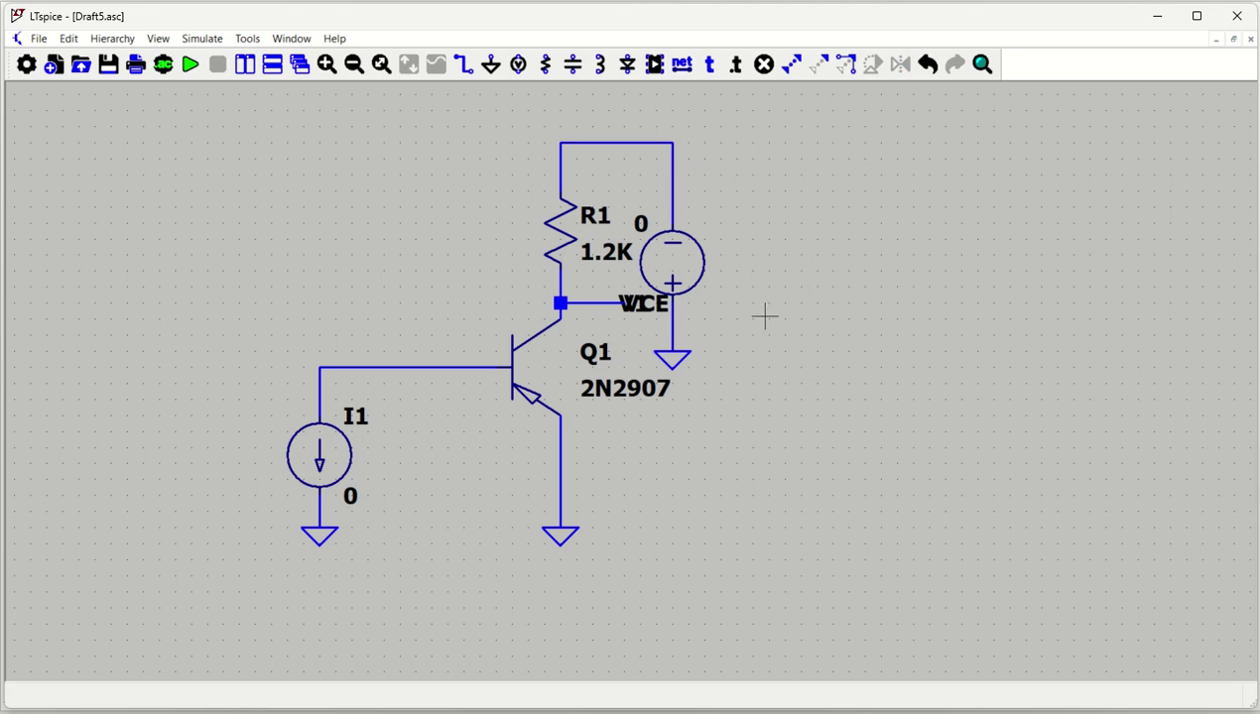
- Stretch the wiring so V1 sits further right, then delete the collector-to-V1 wire
left_click_drag(720, 381, 627, 138)
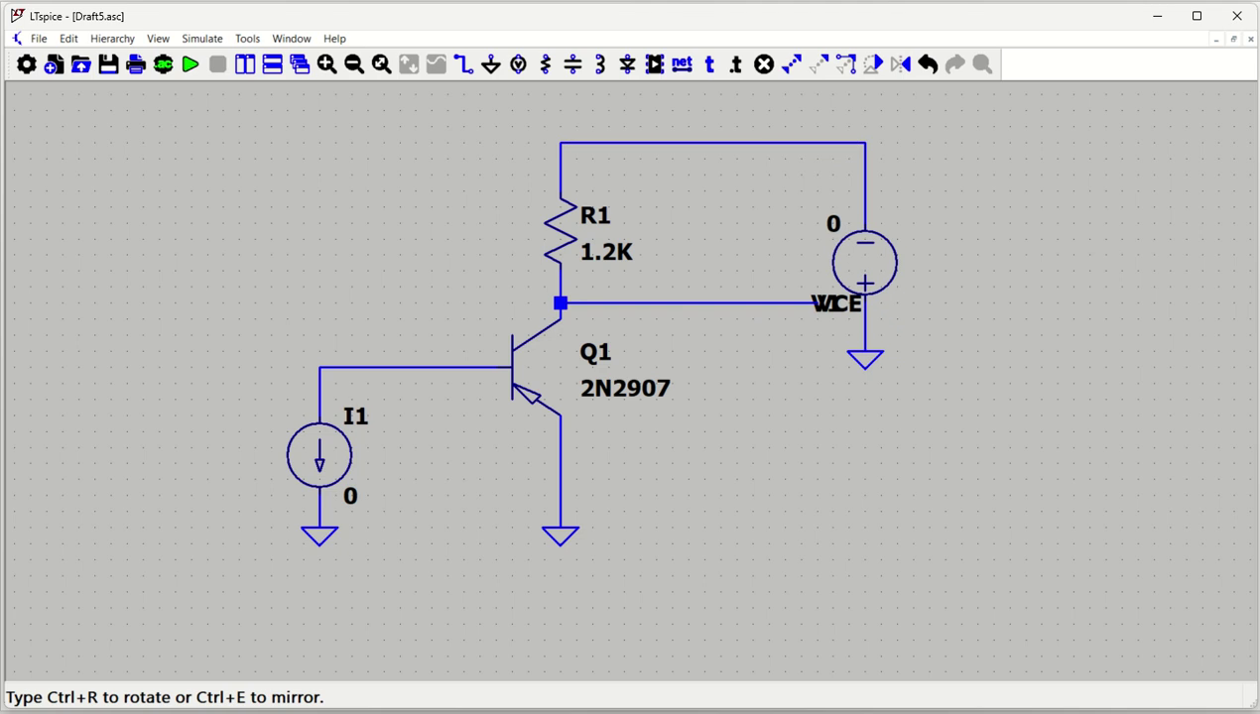
mouse_move(815, 304)
left_mouse_down()
mouse_move(655, 303)
mouse_move(816, 304)
left_mouse_up()
left_click(816, 303)
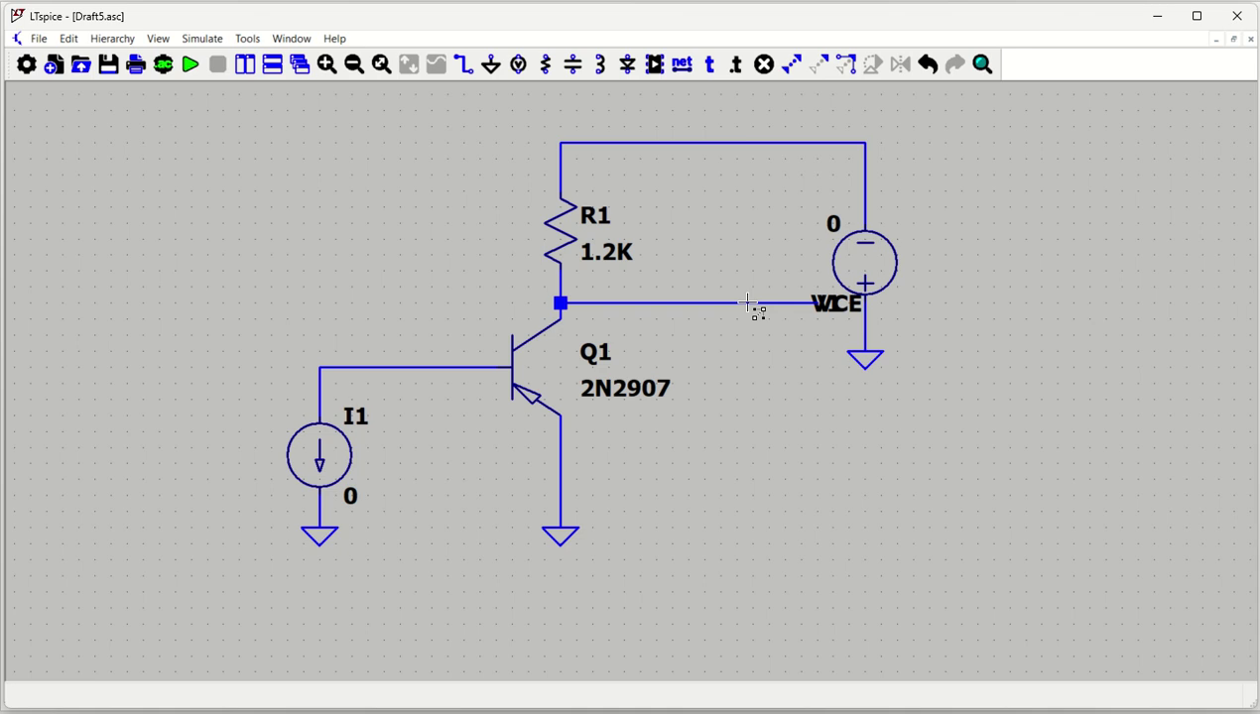
key("Delete")
left_click(751, 304)
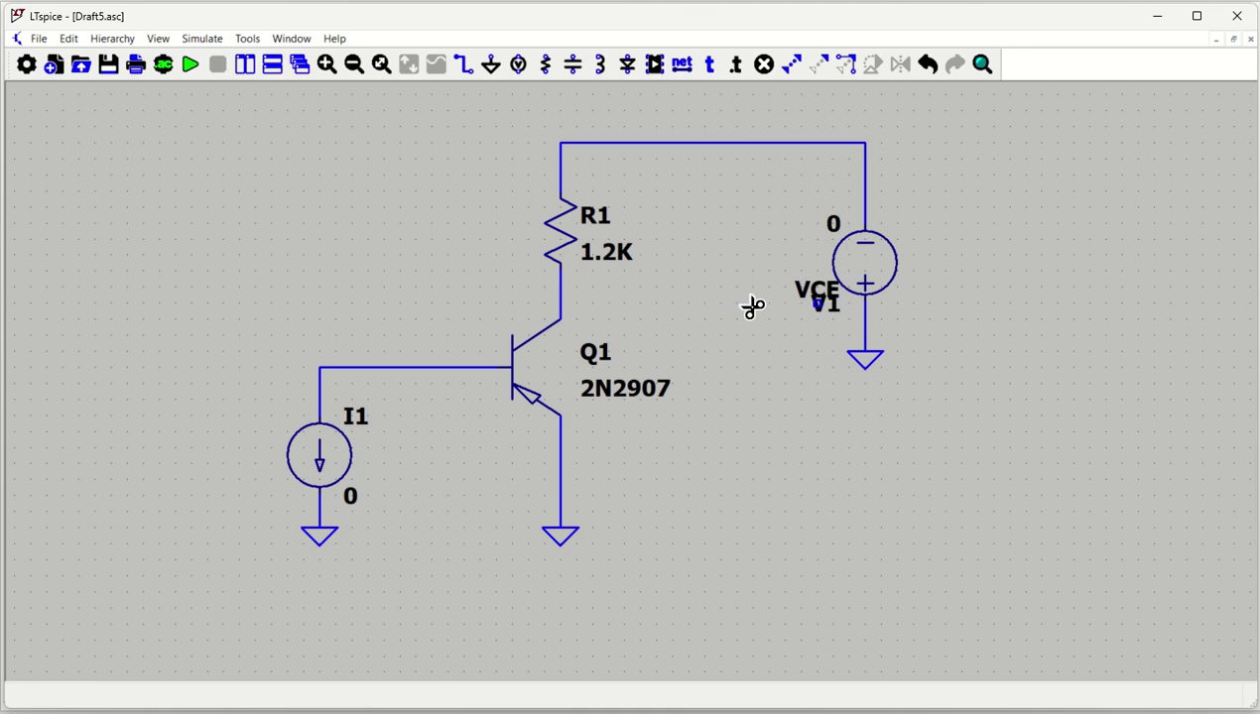
- Remove the stray label near V1 and label a new short wire at the R1–Q1 junction VCE
left_click(822, 290)
key("F3")
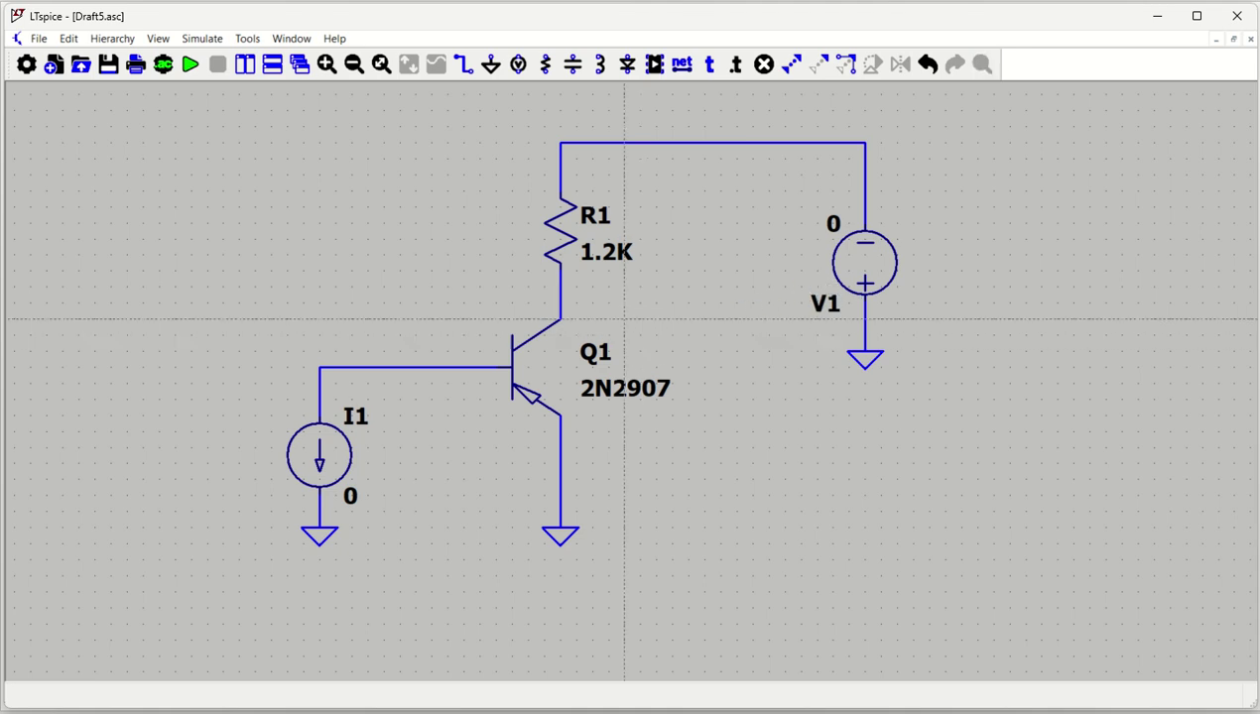
left_click(561, 288)
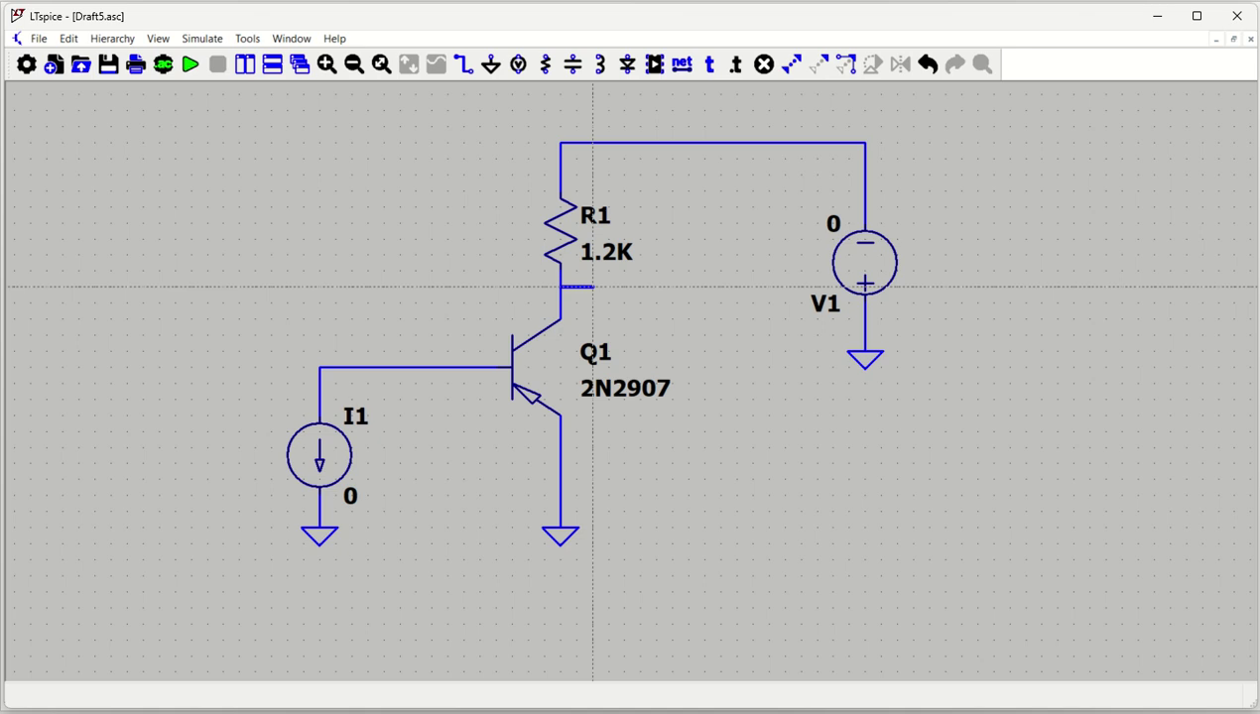
left_click(675, 288)
key("F4")
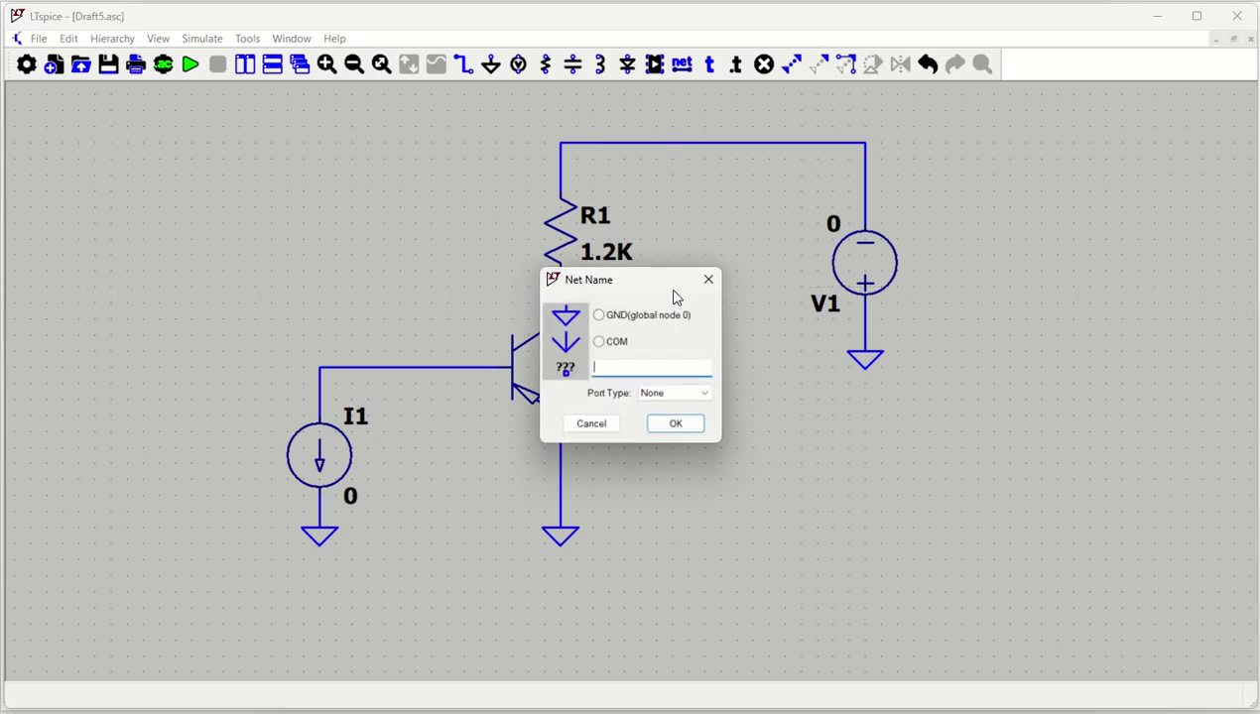
type("VCE")
key("Return")
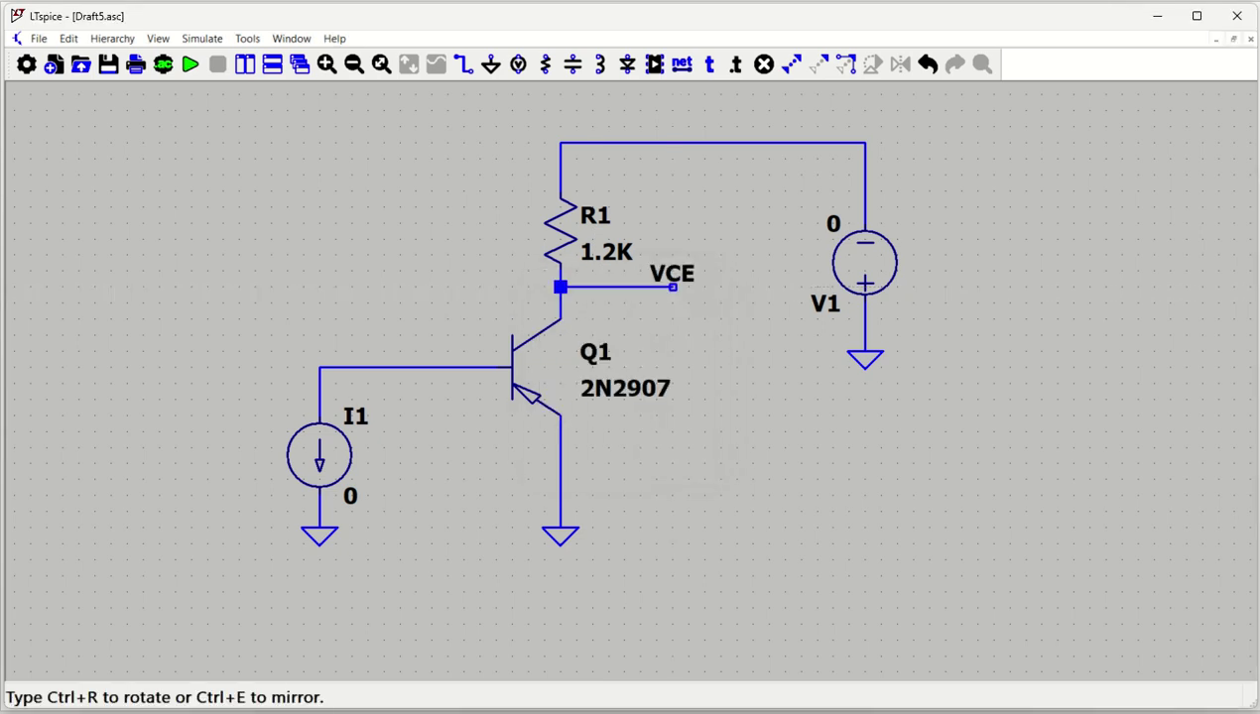
left_click(672, 287)
right_click(769, 430)
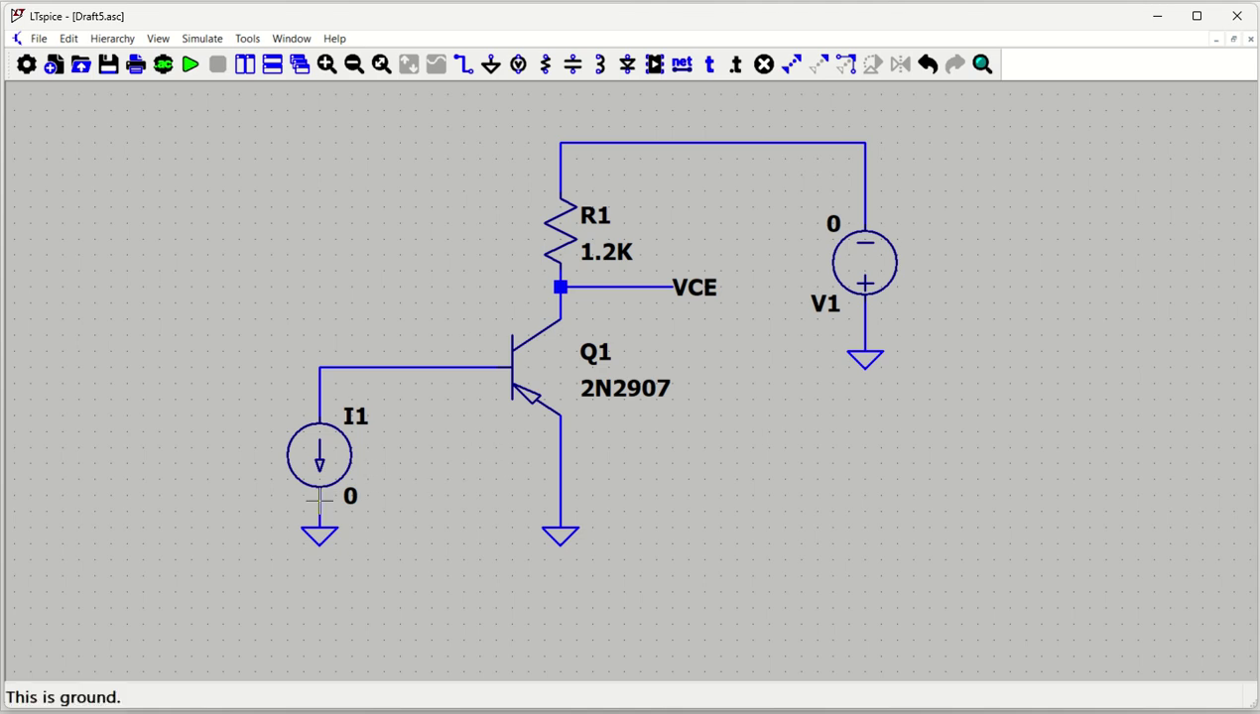
- Set the DC sweep's first source V1 to a linear sweep from 0 to 15 V in 0.1 steps
left_click(165, 66)
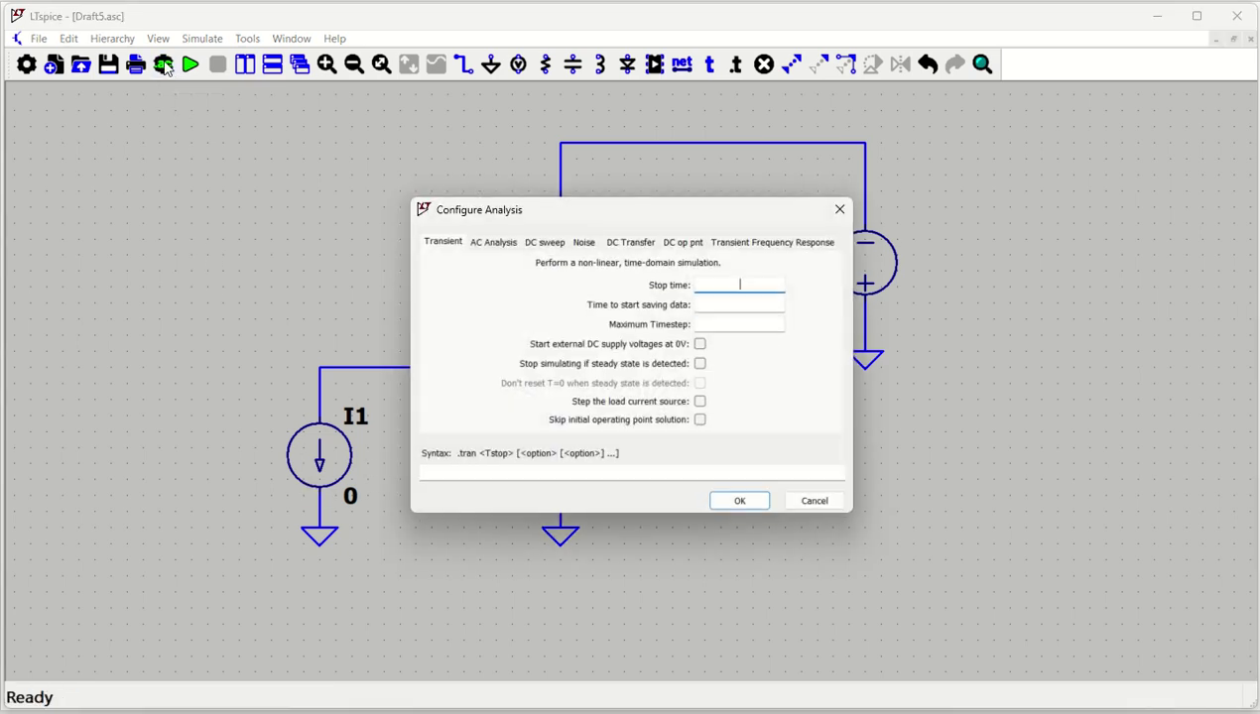
left_click(541, 244)
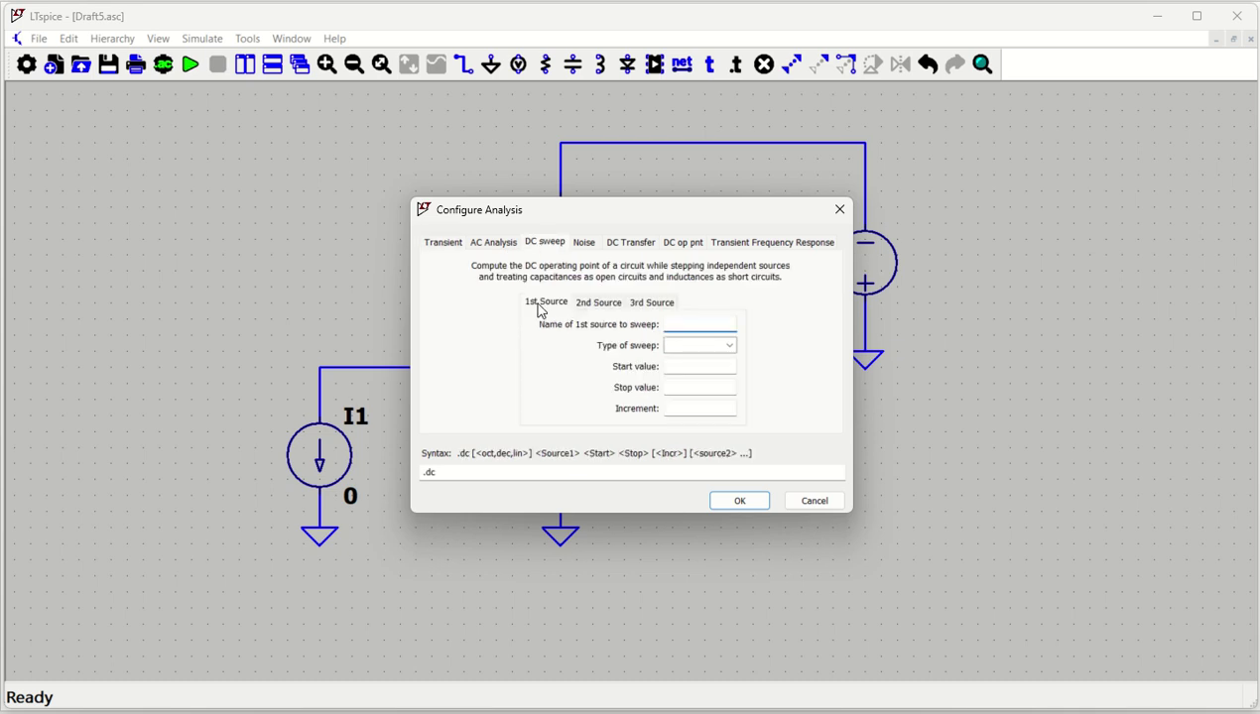
left_click_drag(698, 216, 414, 208)
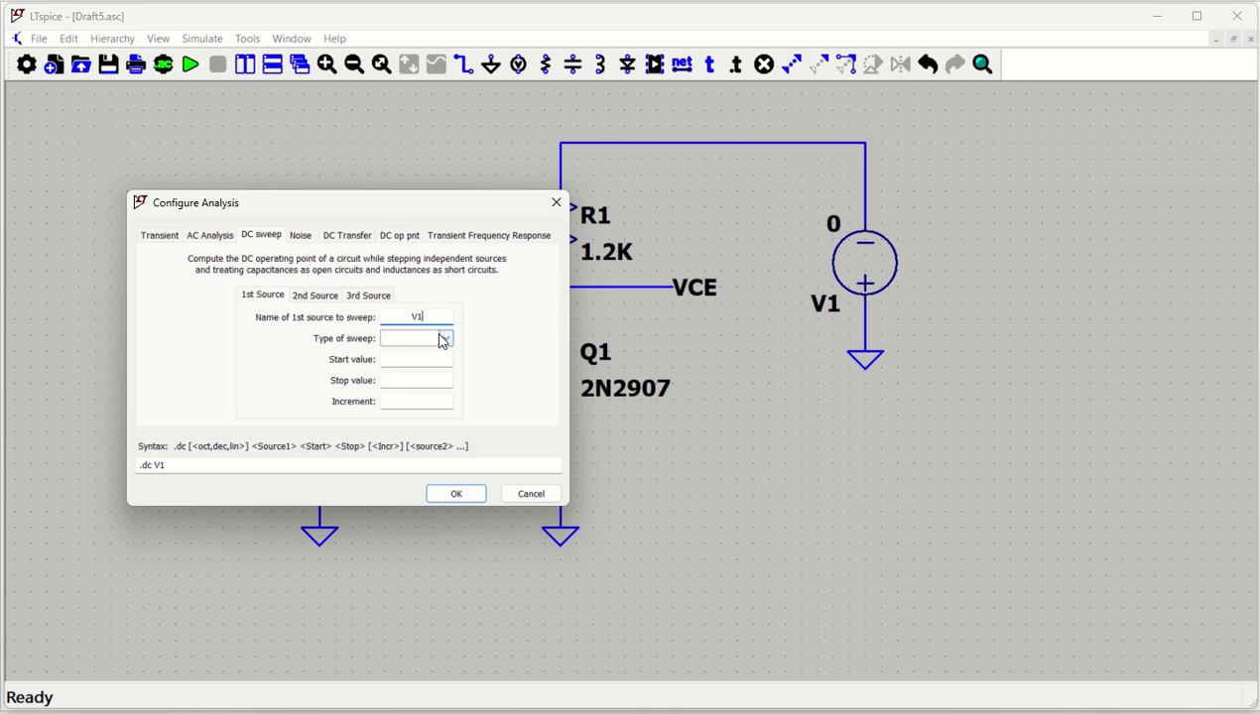
left_click(444, 339)
left_click(421, 353)
left_click(427, 361)
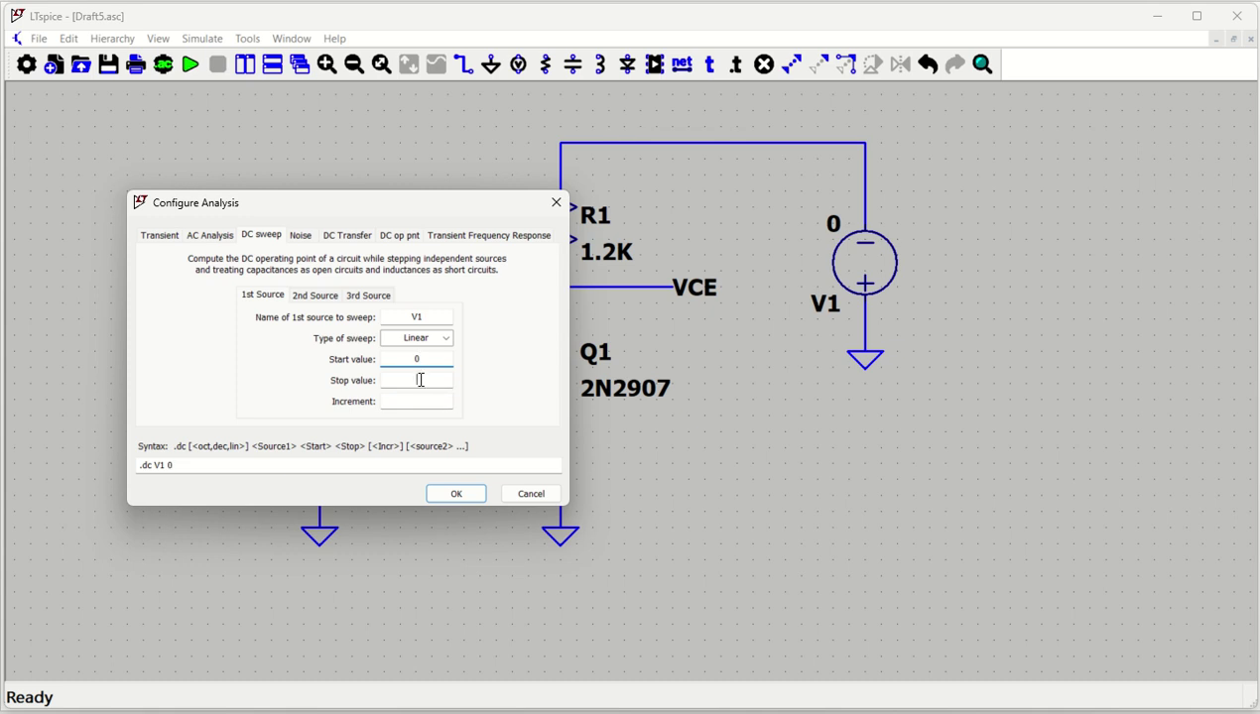
left_click(421, 380)
left_click(421, 401)
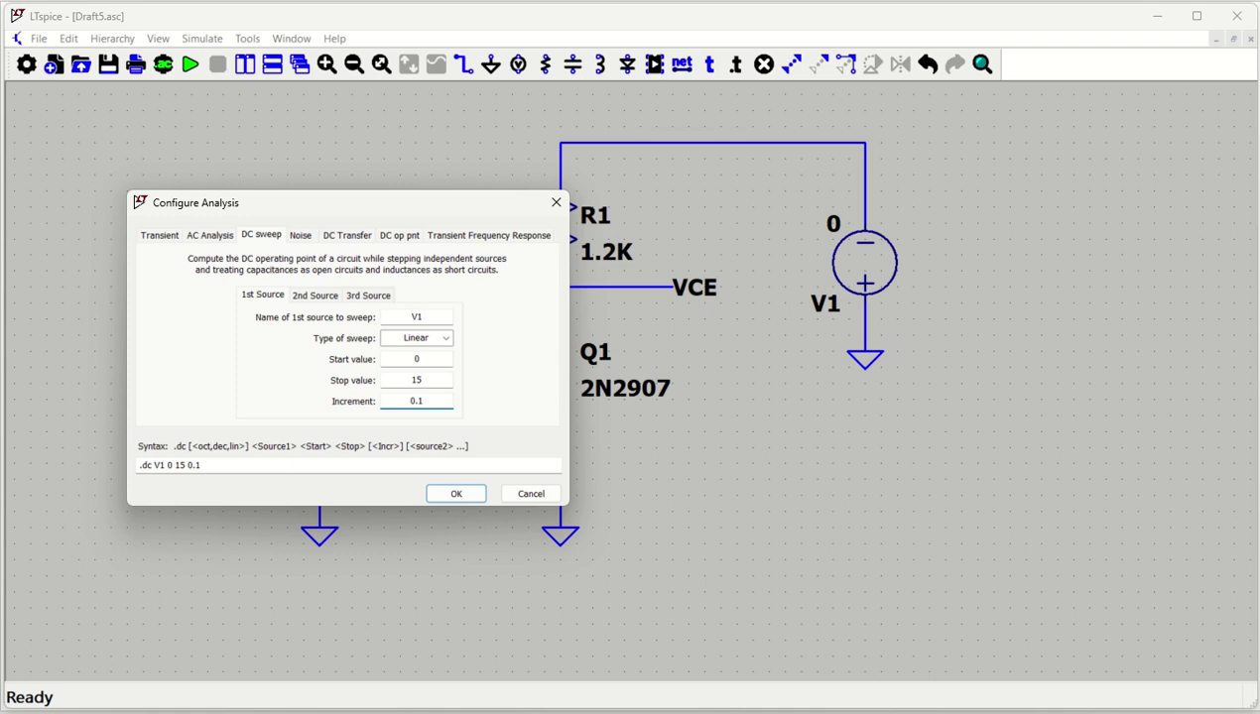
- Add I1 as second sweep source, 0 to 30u in 5u steps, and place the directive below the transistor
left_click(311, 297)
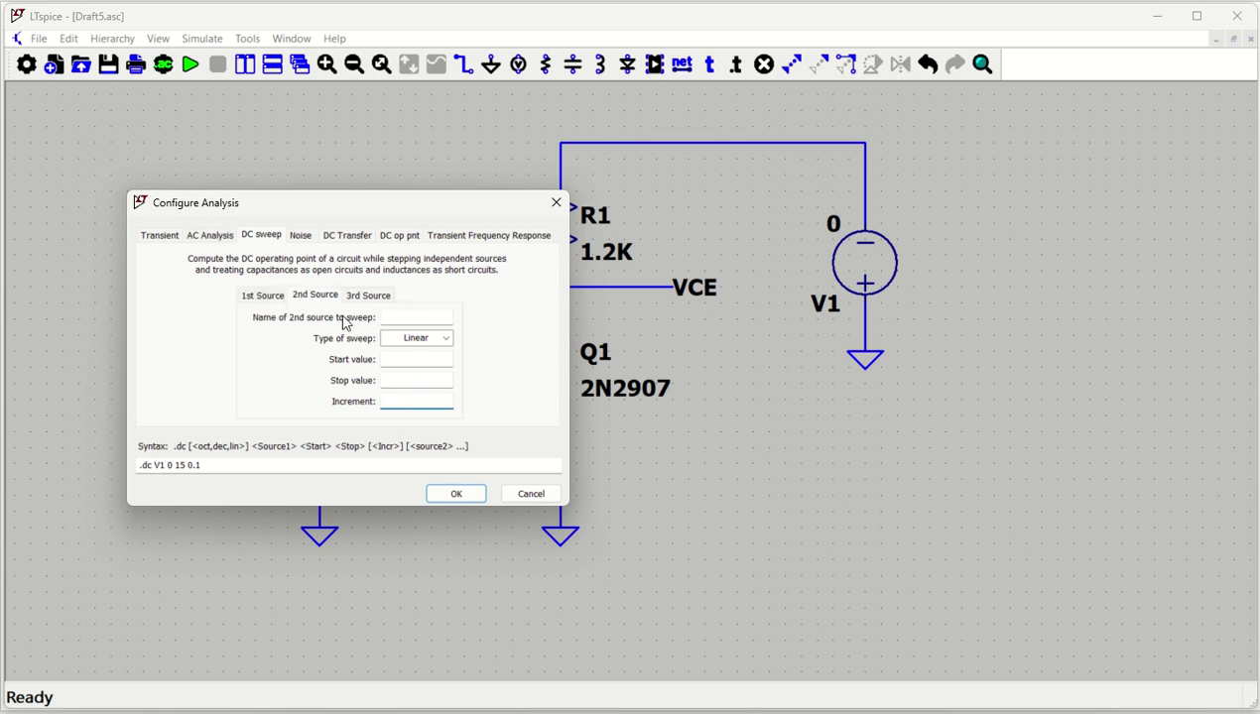
left_click(431, 317)
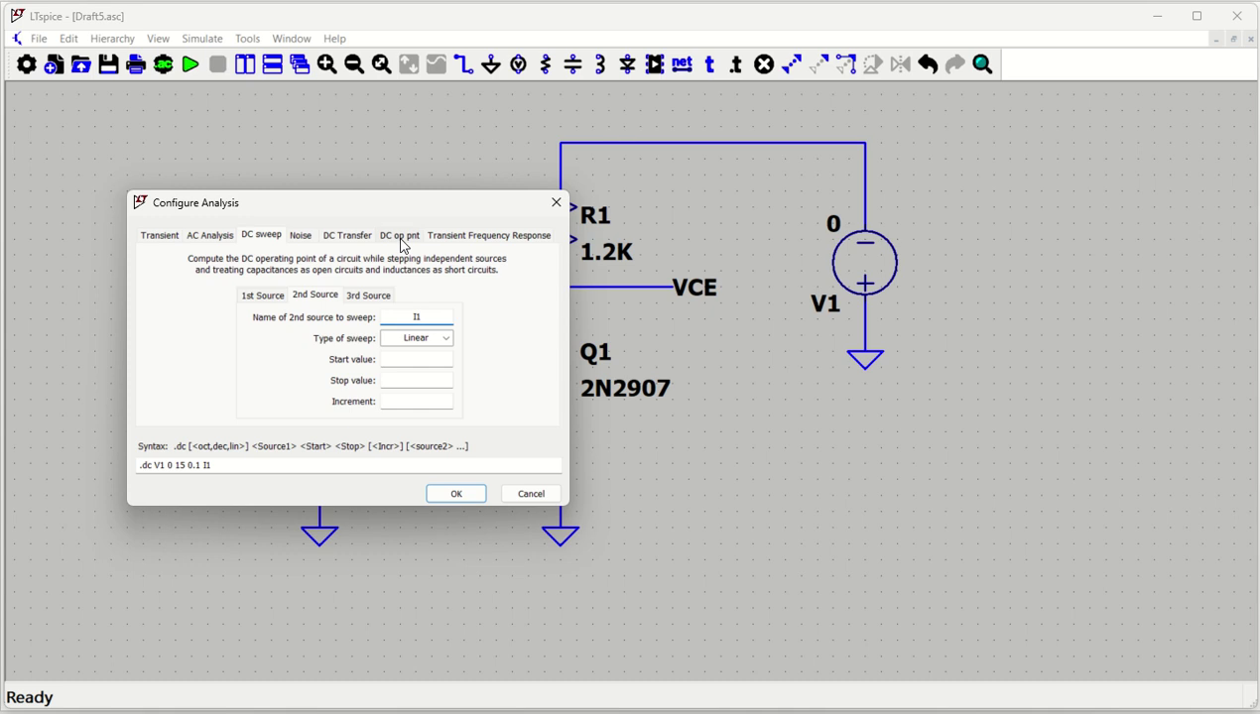
left_click_drag(392, 212, 1051, 358)
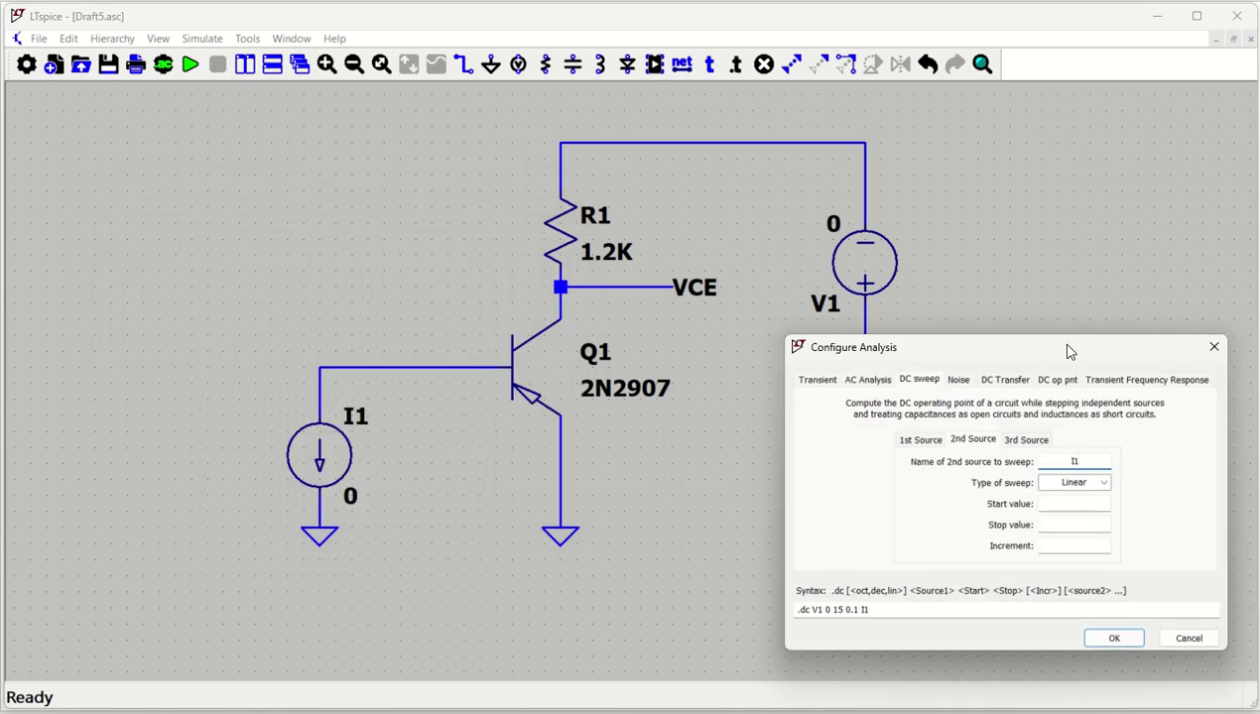
left_click_drag(1069, 351, 369, 269)
left_click(375, 421)
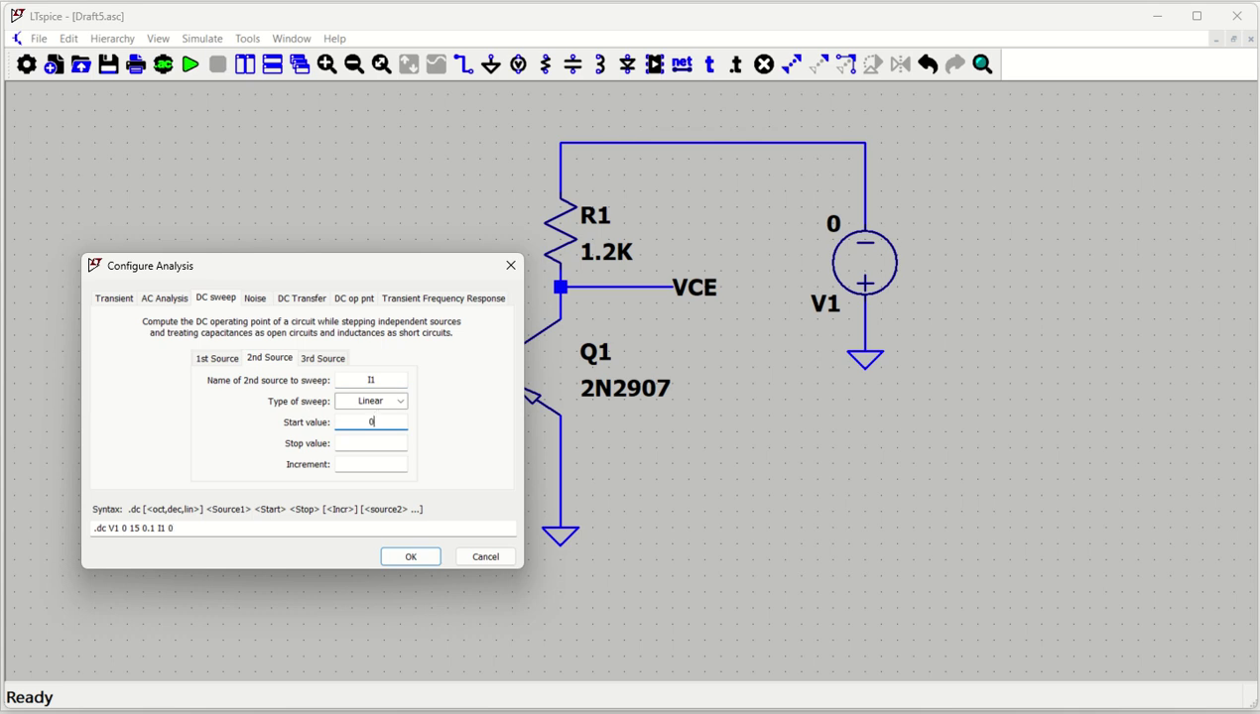
type("0")
left_click(371, 443)
left_click(371, 464)
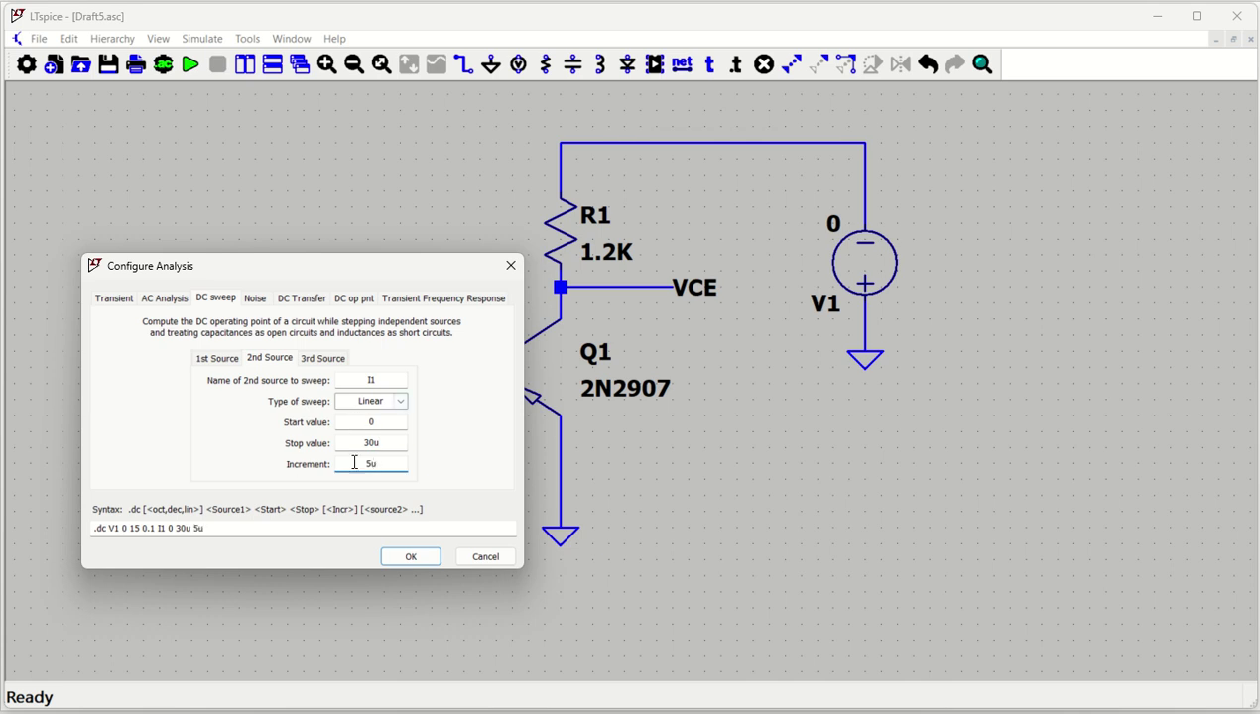
left_click_drag(331, 280, 882, 404)
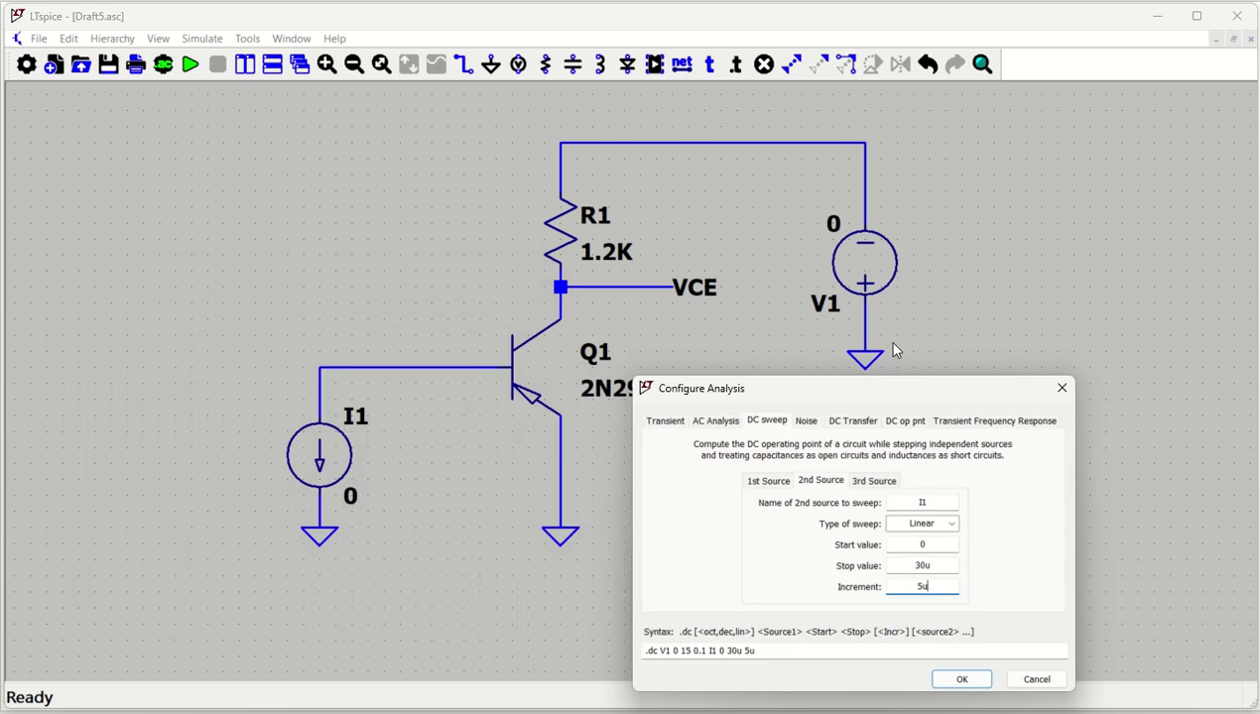
left_click(760, 481)
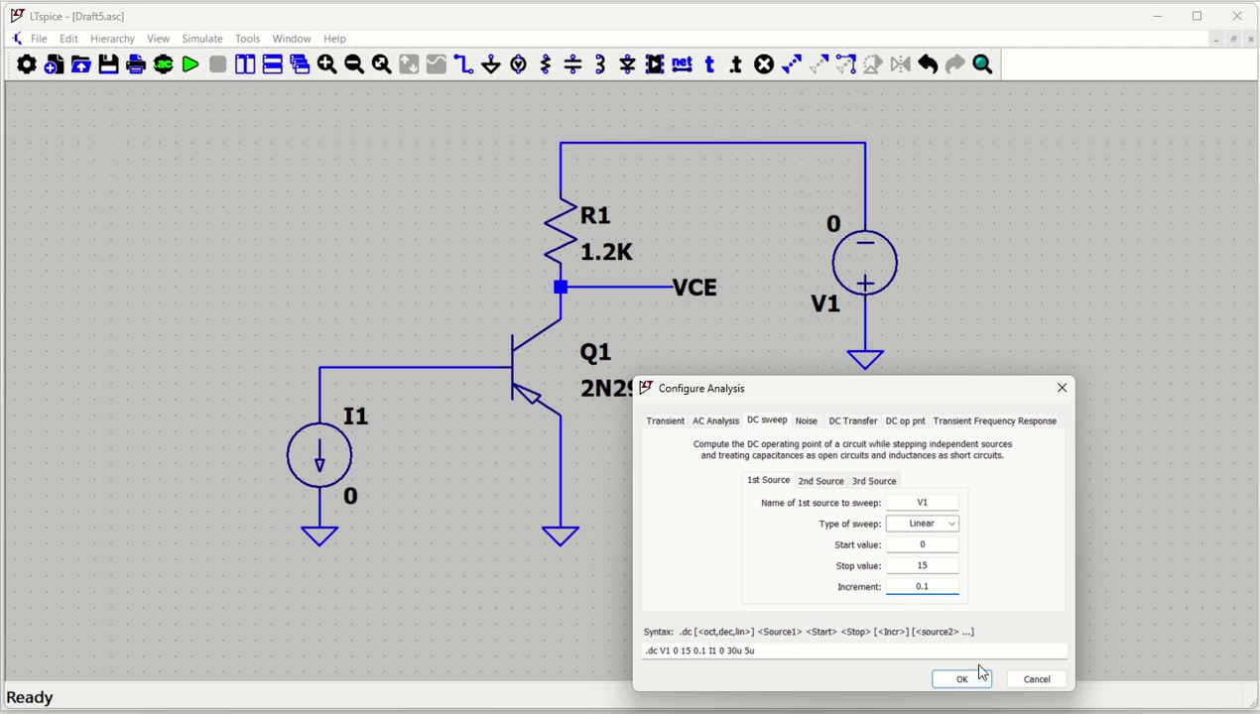
left_click(963, 681)
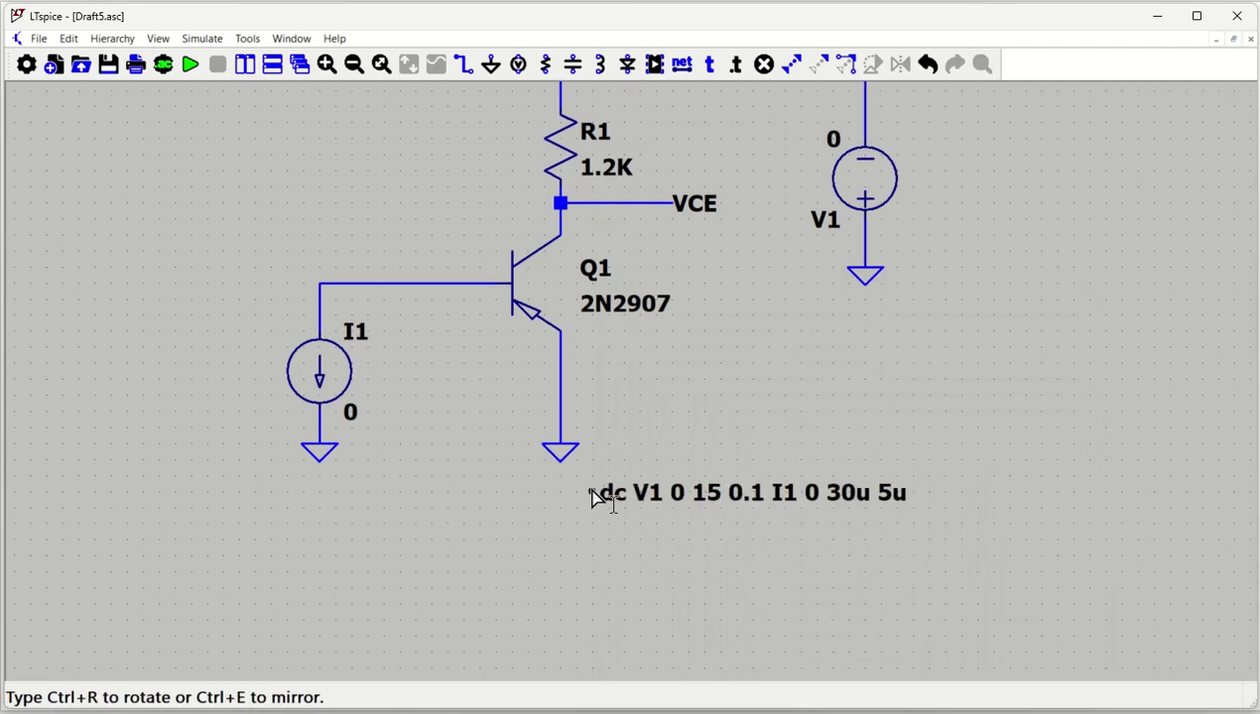
left_click(619, 409)
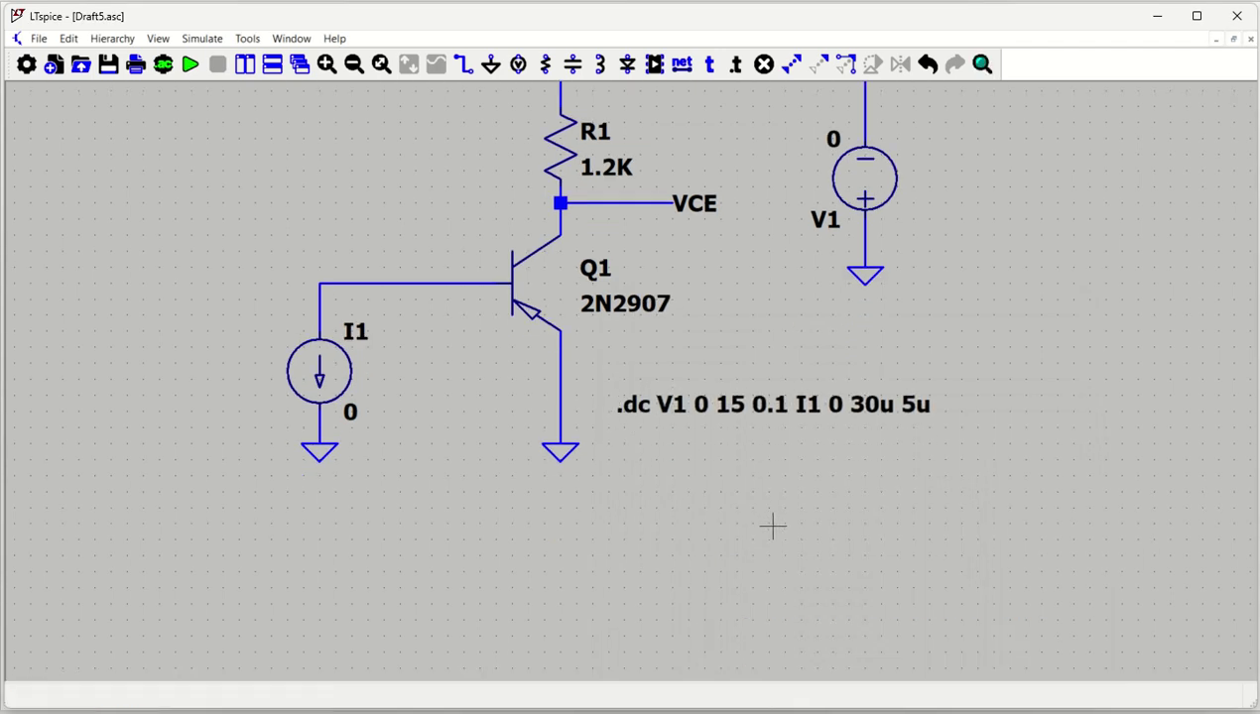
- Run the PNP simulation, tile the windows vertically, and plot the current through R1
key("space")
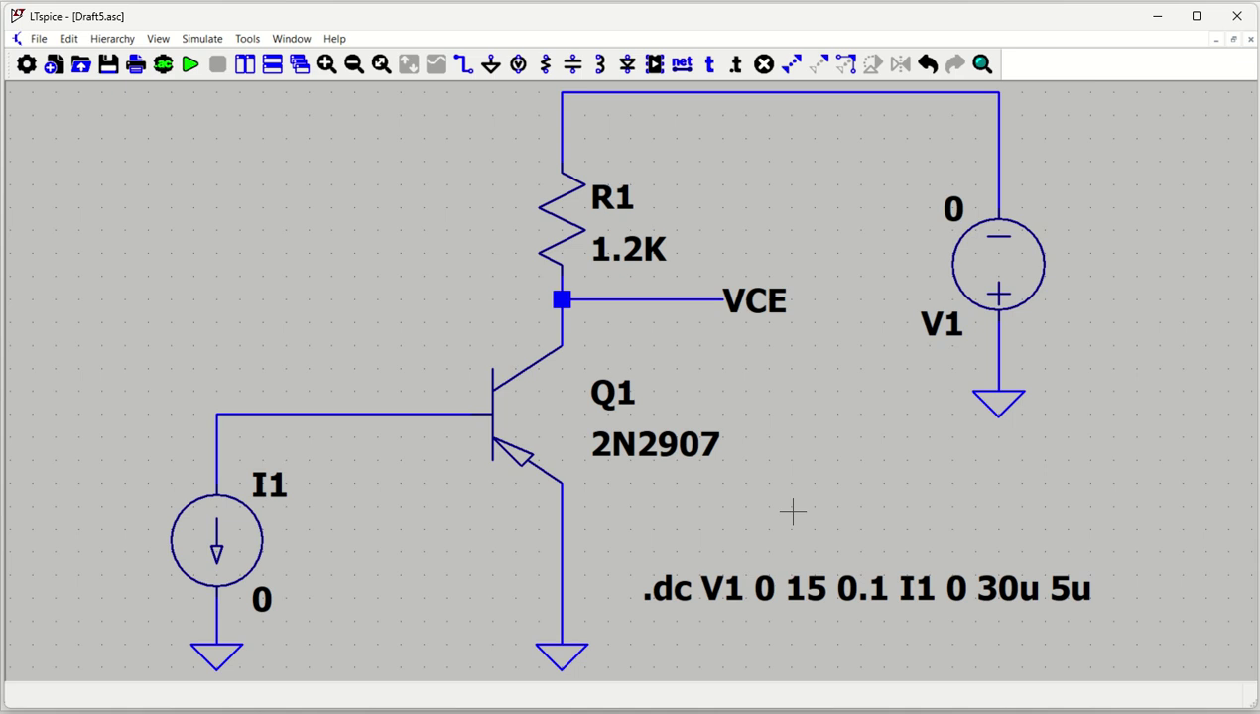
left_click(191, 66)
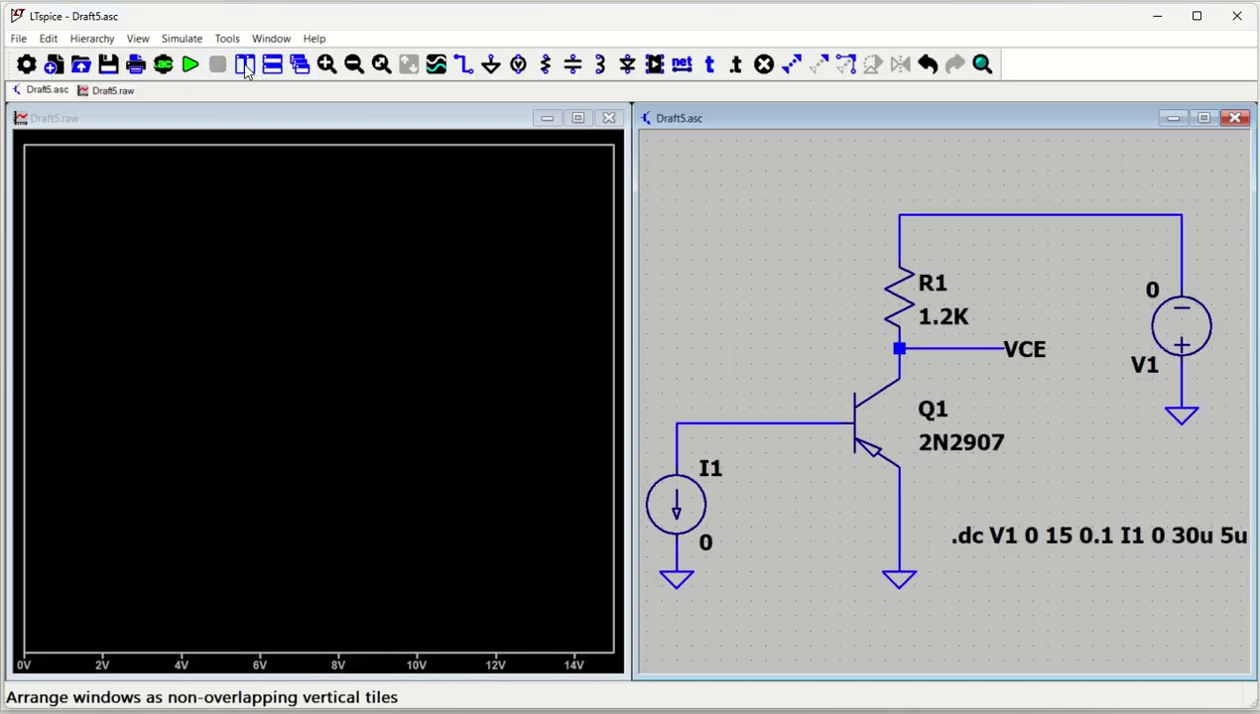
left_click(245, 64)
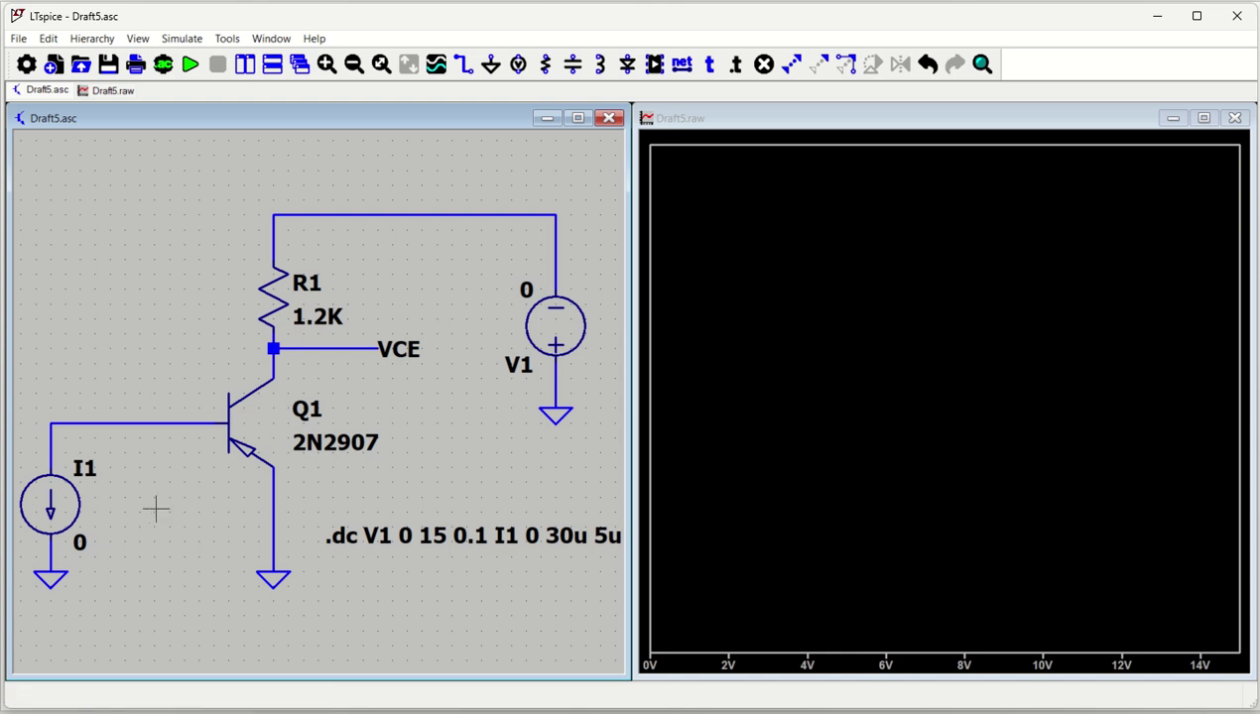
left_click(276, 290)
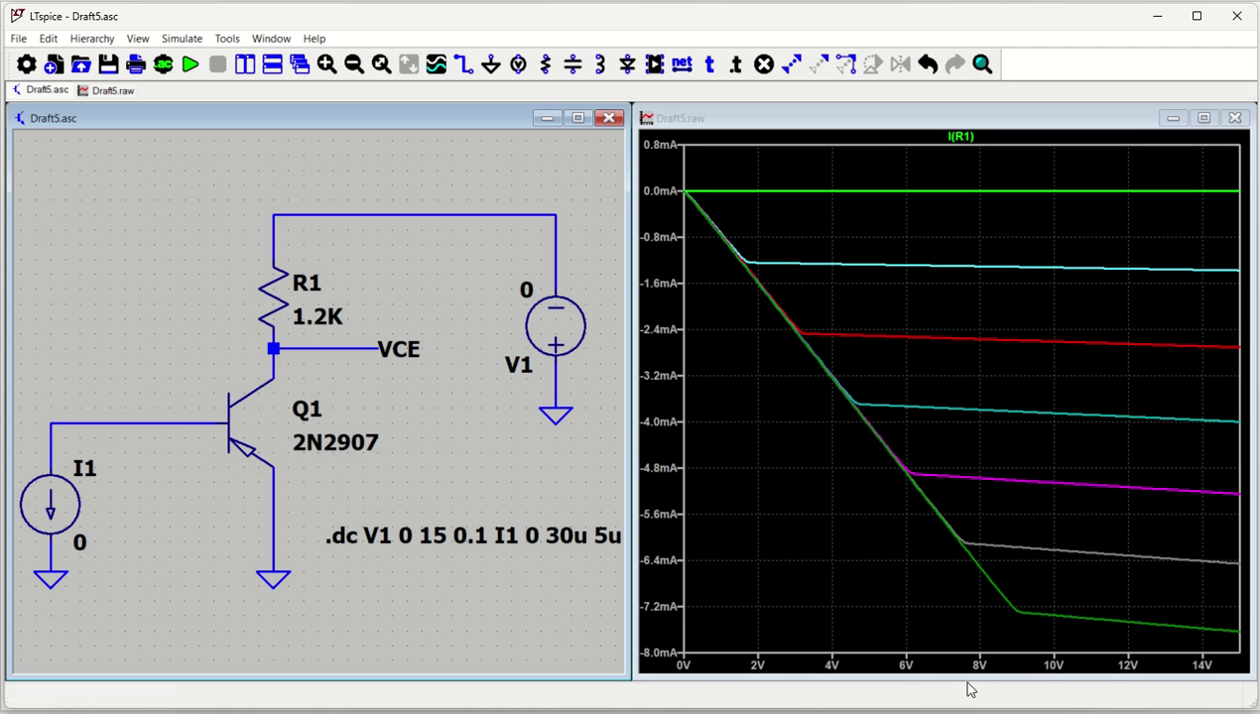
- Change the plot's x-axis to V(VCE) and zoom into the curves between -550 mV and 0 V
left_click(942, 651)
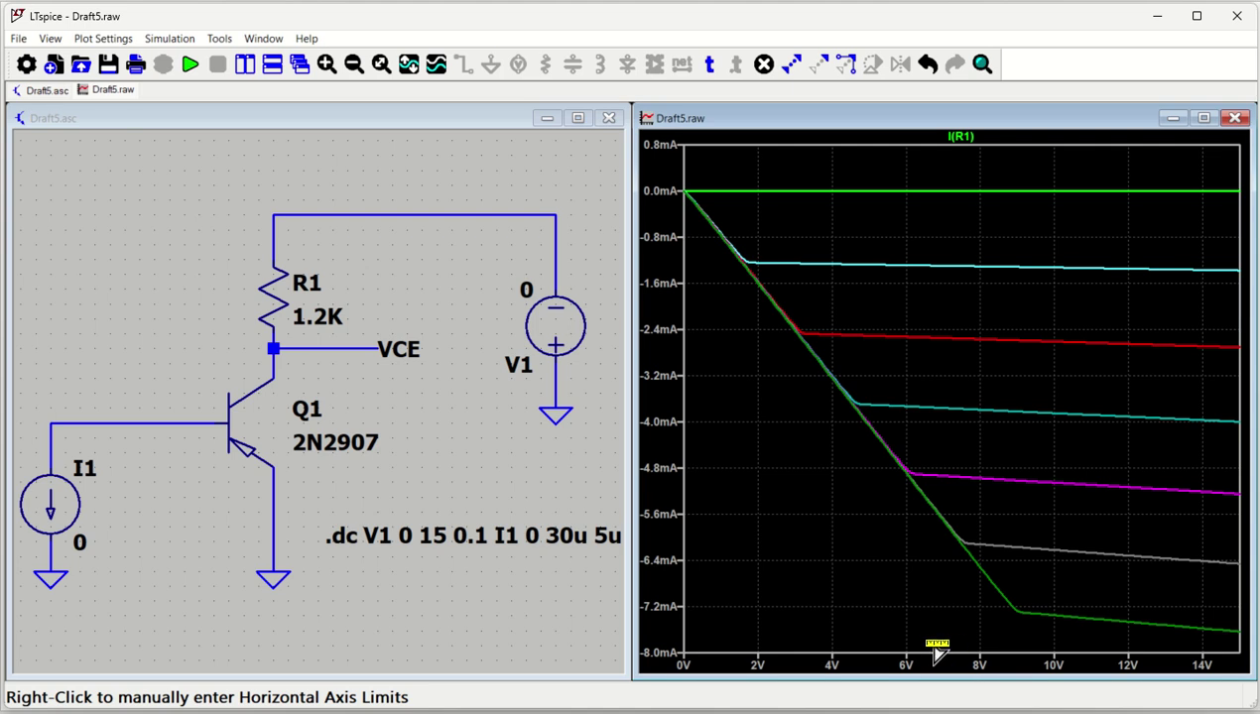
right_click(936, 651)
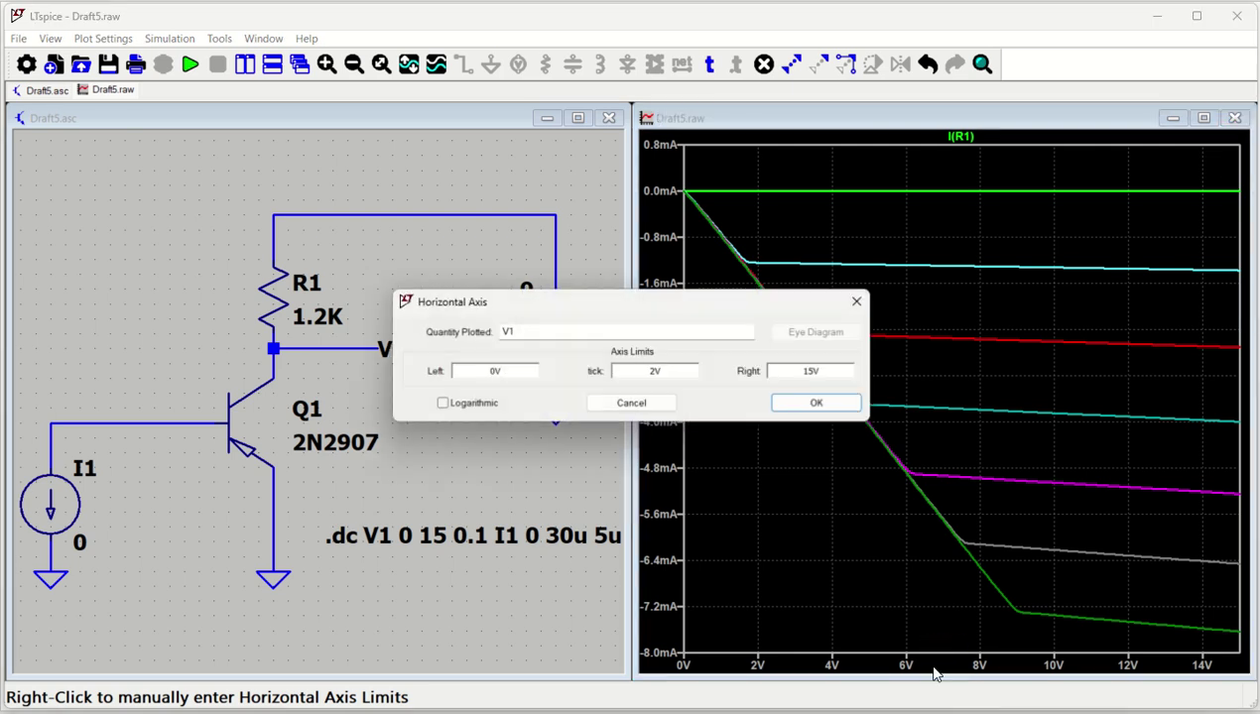
left_click(536, 329)
key("BackSpace")
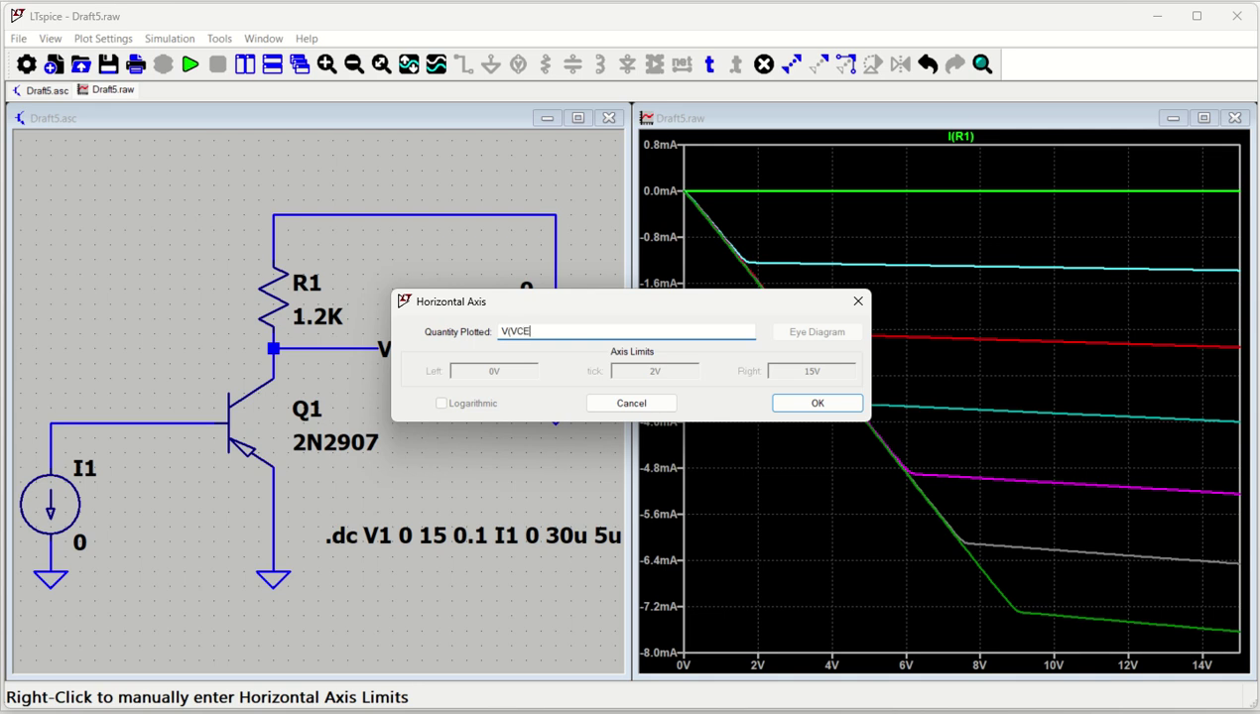
left_click(802, 403)
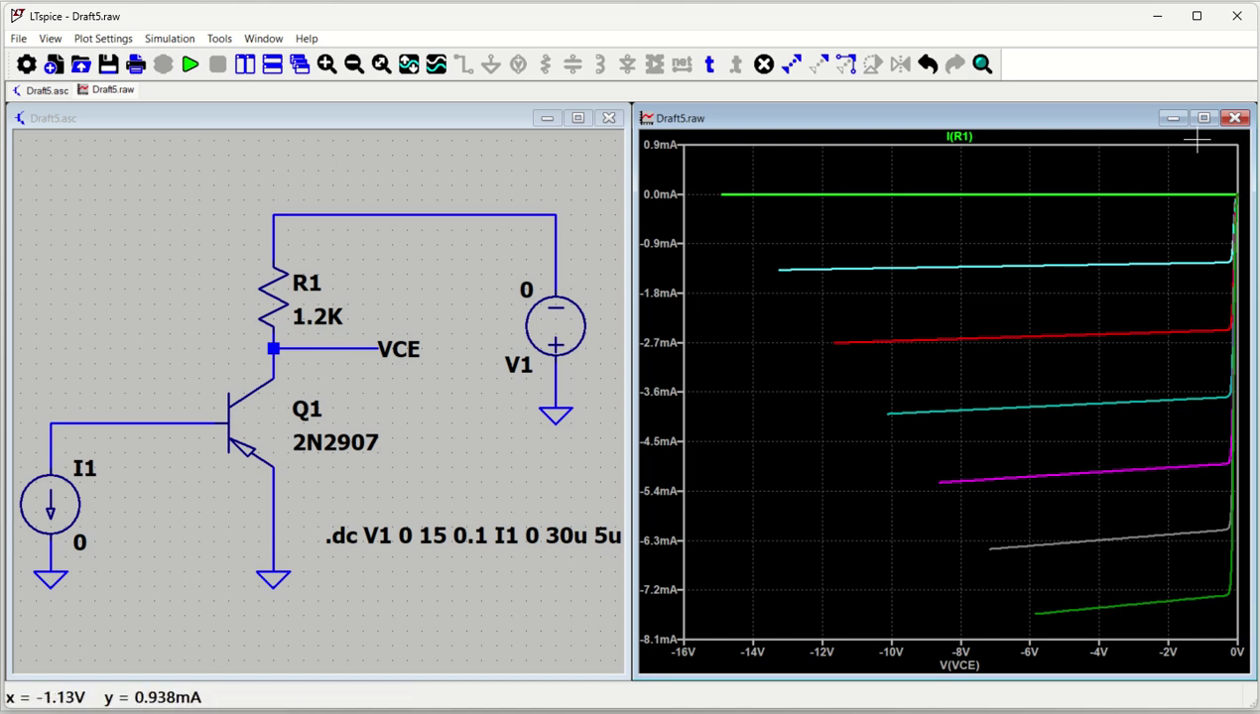
left_click_drag(1191, 139, 1254, 694)
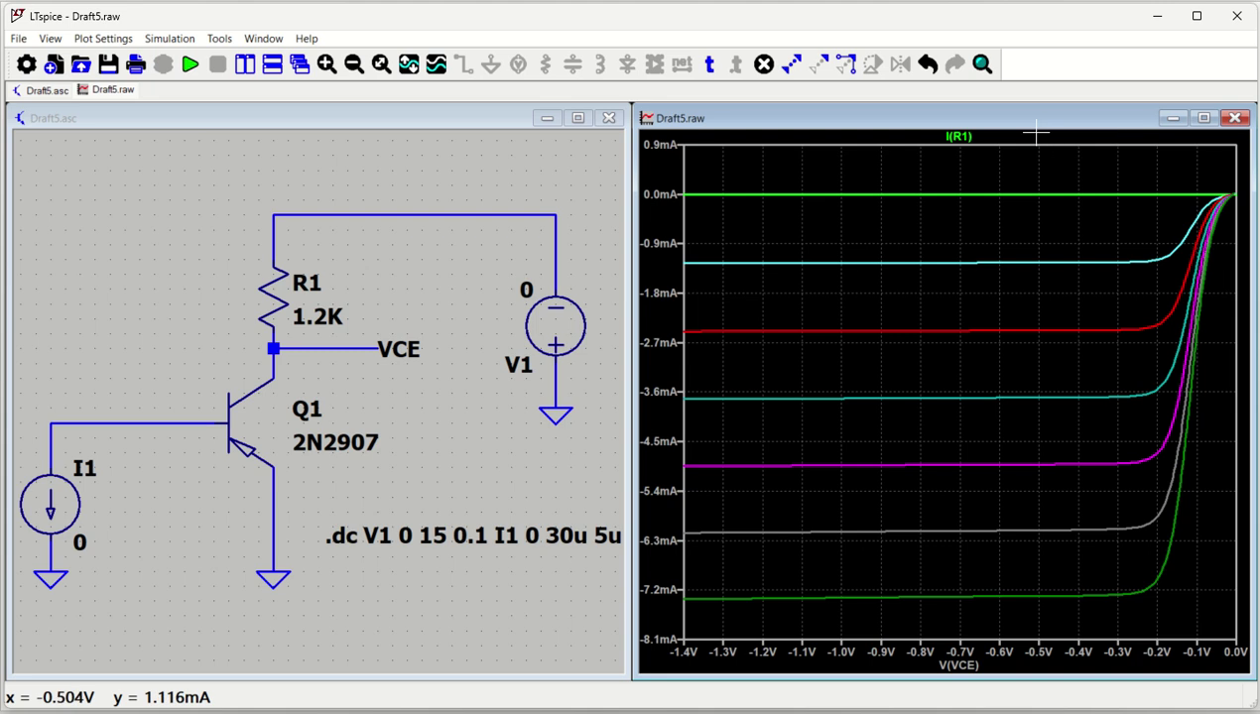
left_click_drag(1022, 132, 1254, 678)
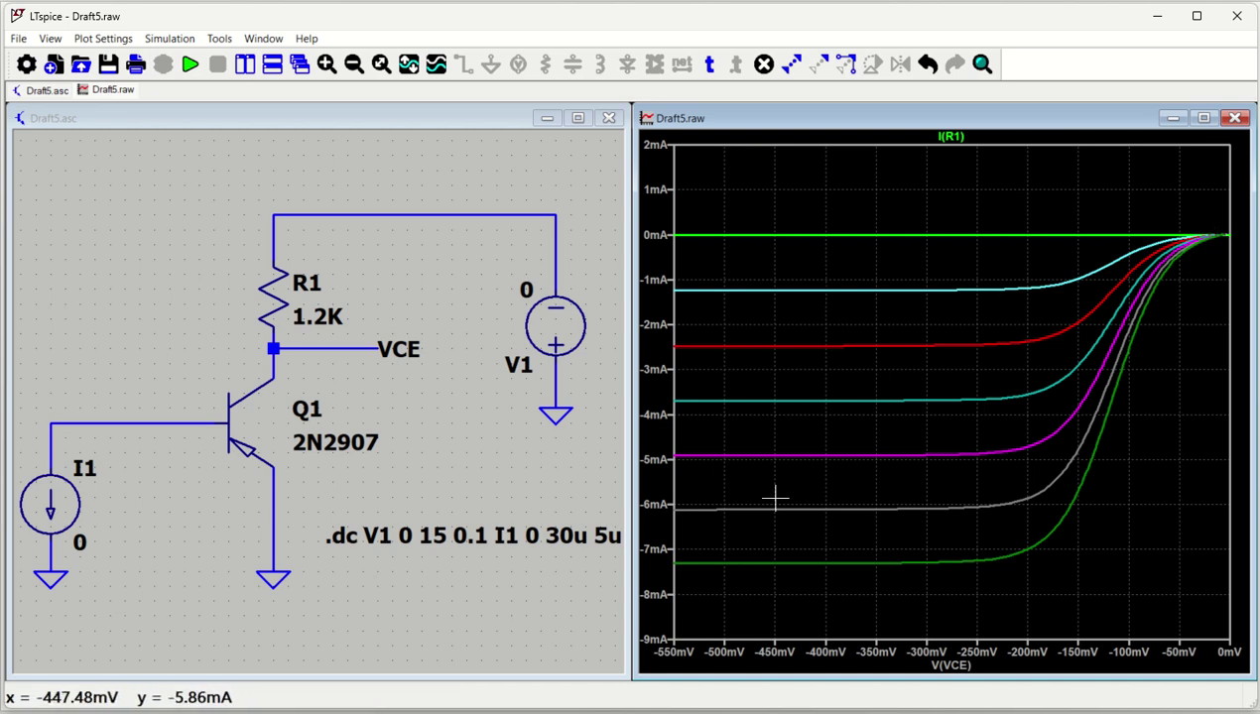
- Open the NPN schematic Draft4.asc, maximize it, and run its simulation
left_click(140, 220)
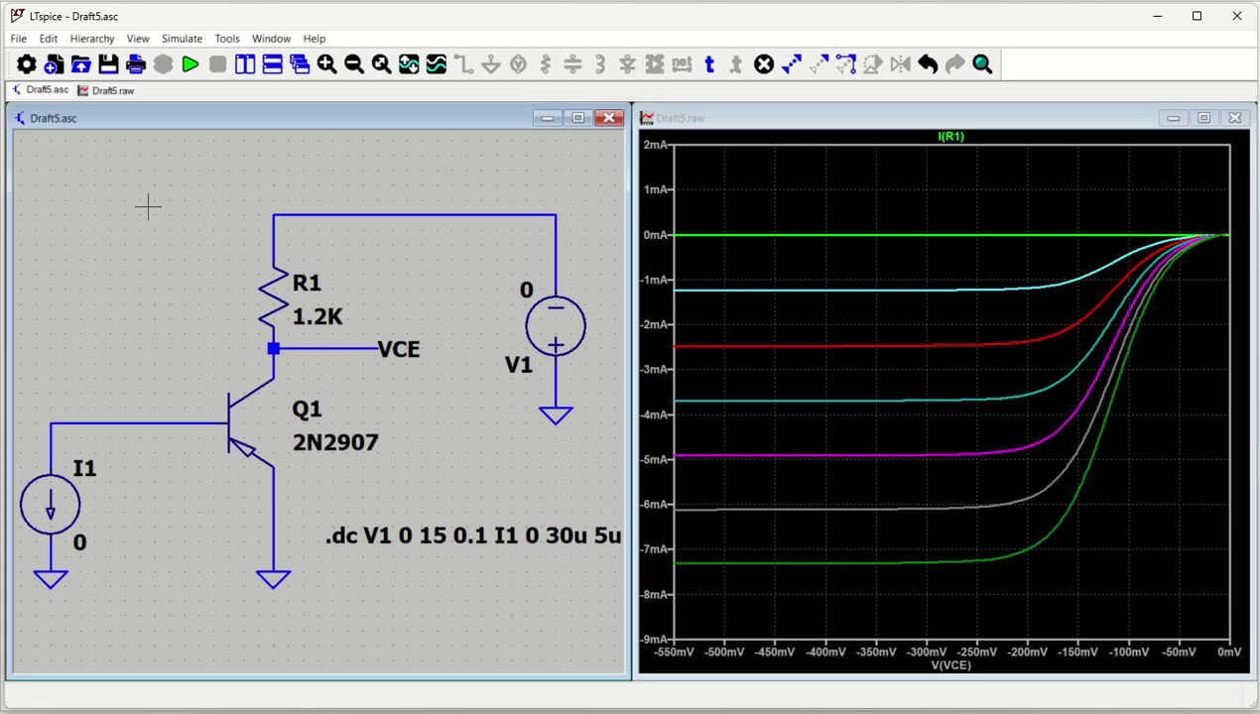
left_click(80, 65)
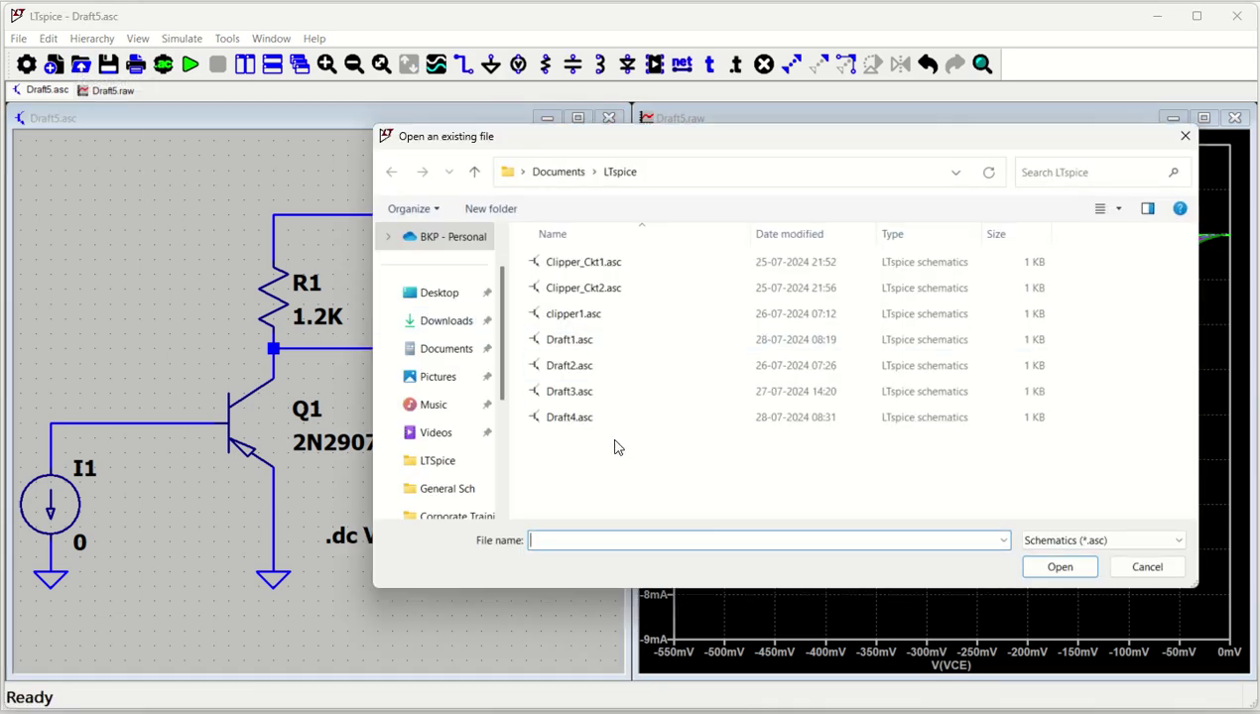
left_click(819, 236)
left_click(597, 264)
left_click(1060, 567)
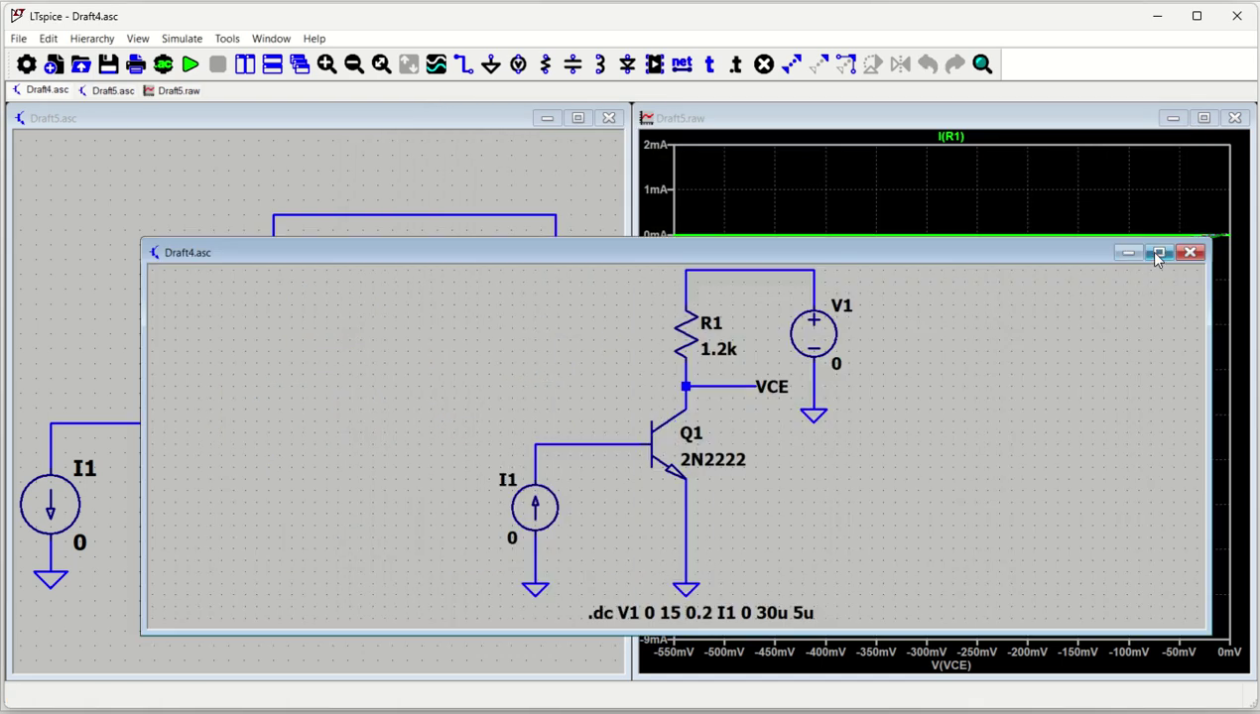
left_click(1158, 254)
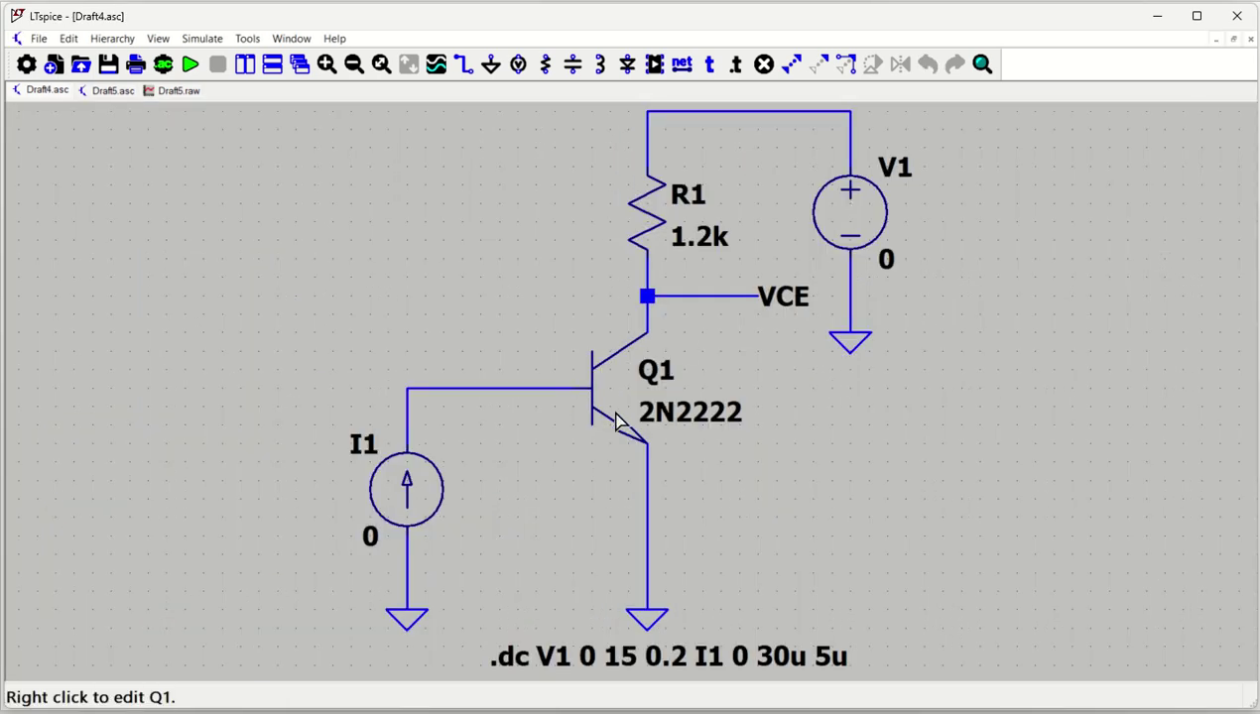
left_click(188, 66)
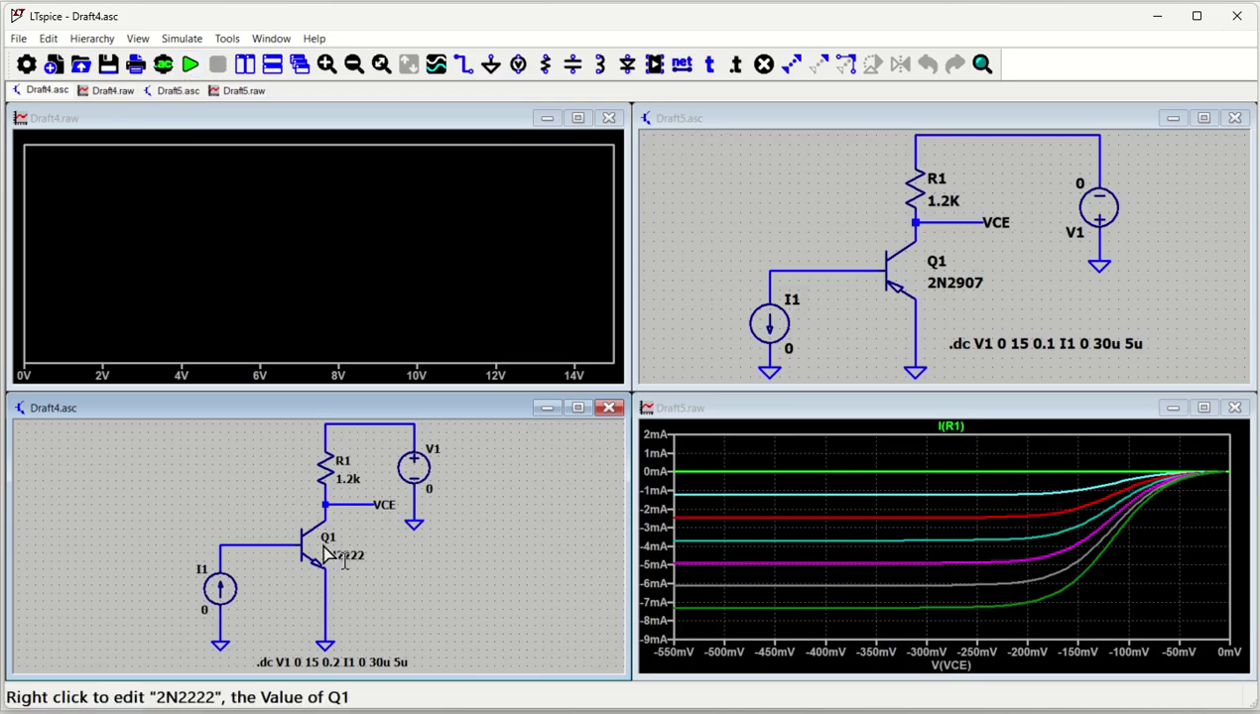
- Plot the NPN circuit's I(R1) against V(VCE) on the horizontal axis
left_click(326, 467)
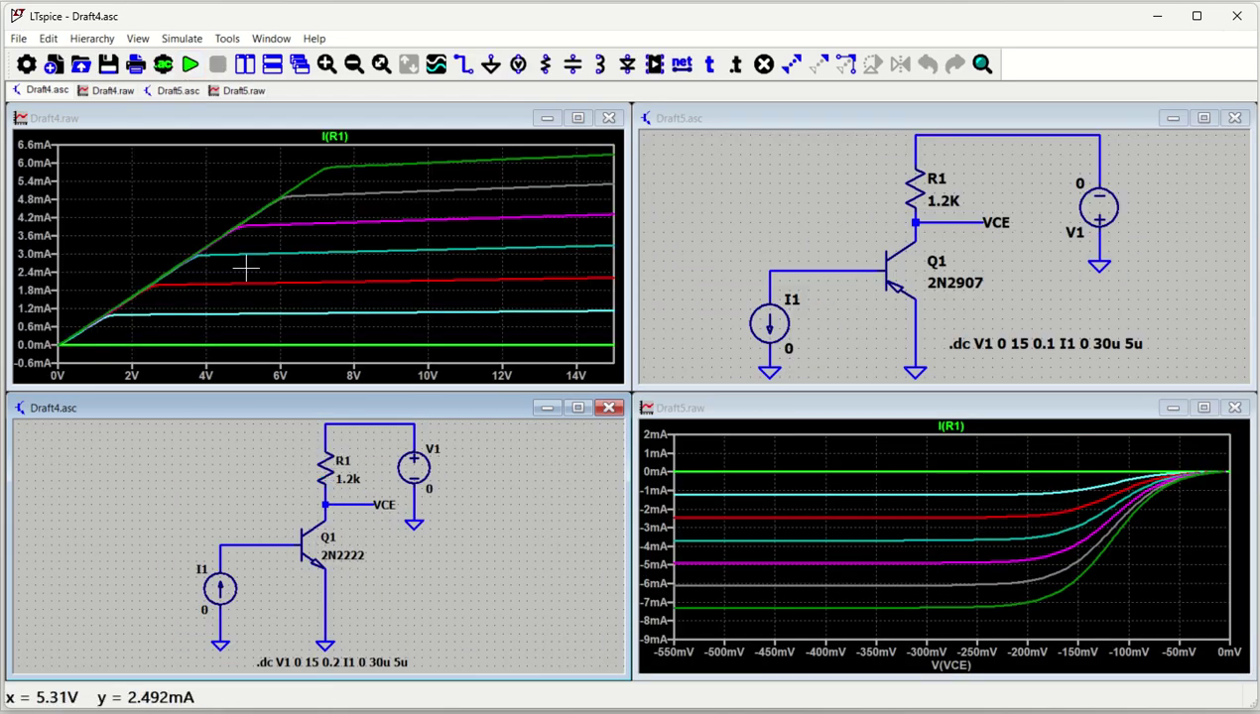
right_click(357, 368)
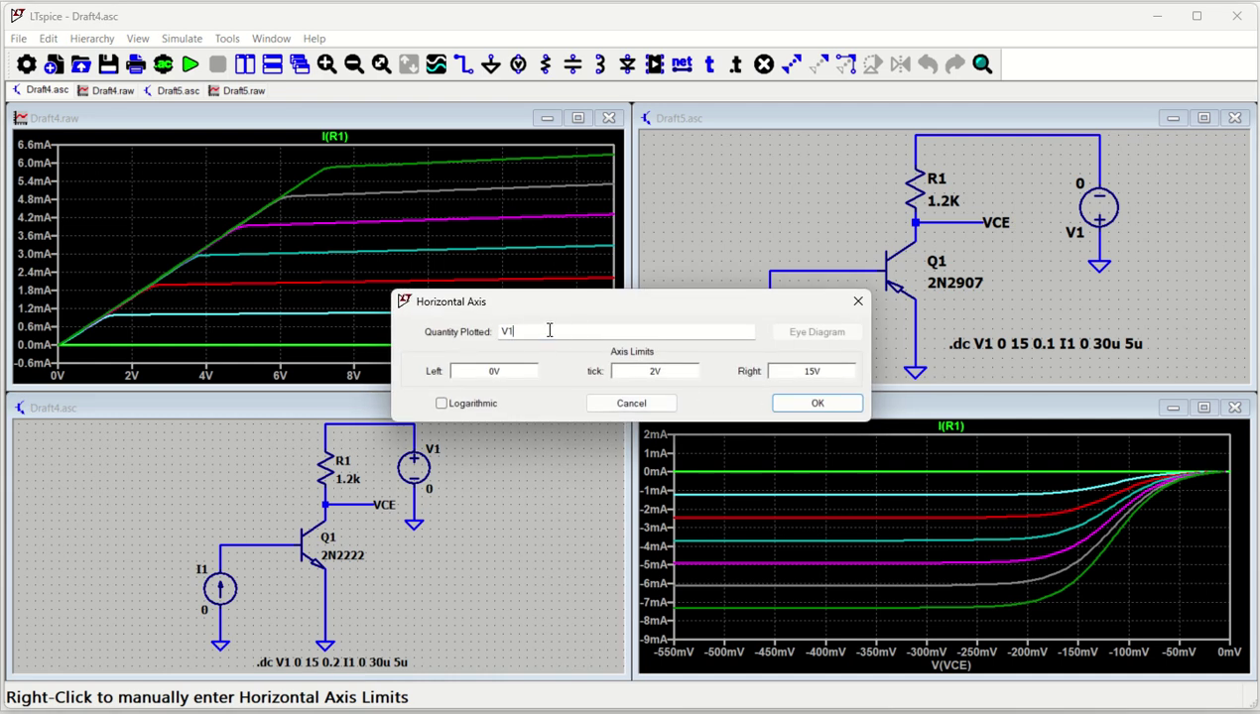
key("BackSpace")
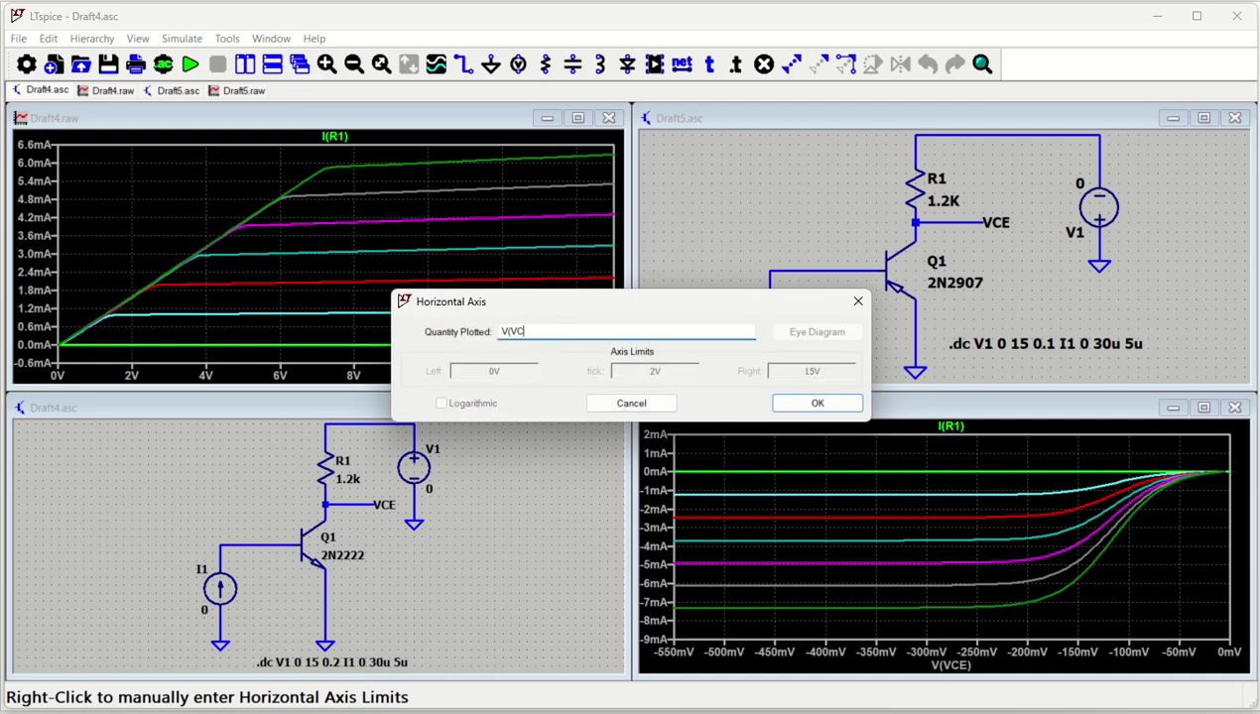
left_click(831, 404)
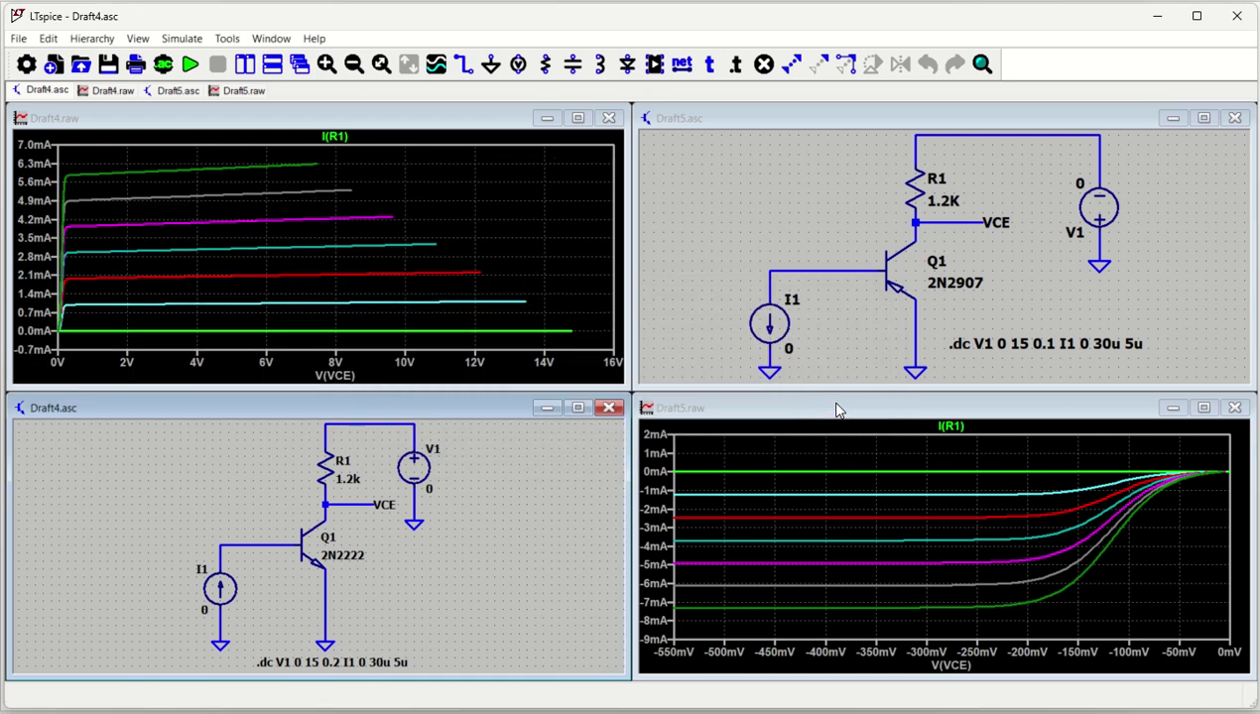
- Zoom the NPN curves into the 0–550 mV region for comparison with the PNP curves
left_click(29, 139)
left_click_drag(37, 153, 102, 367)
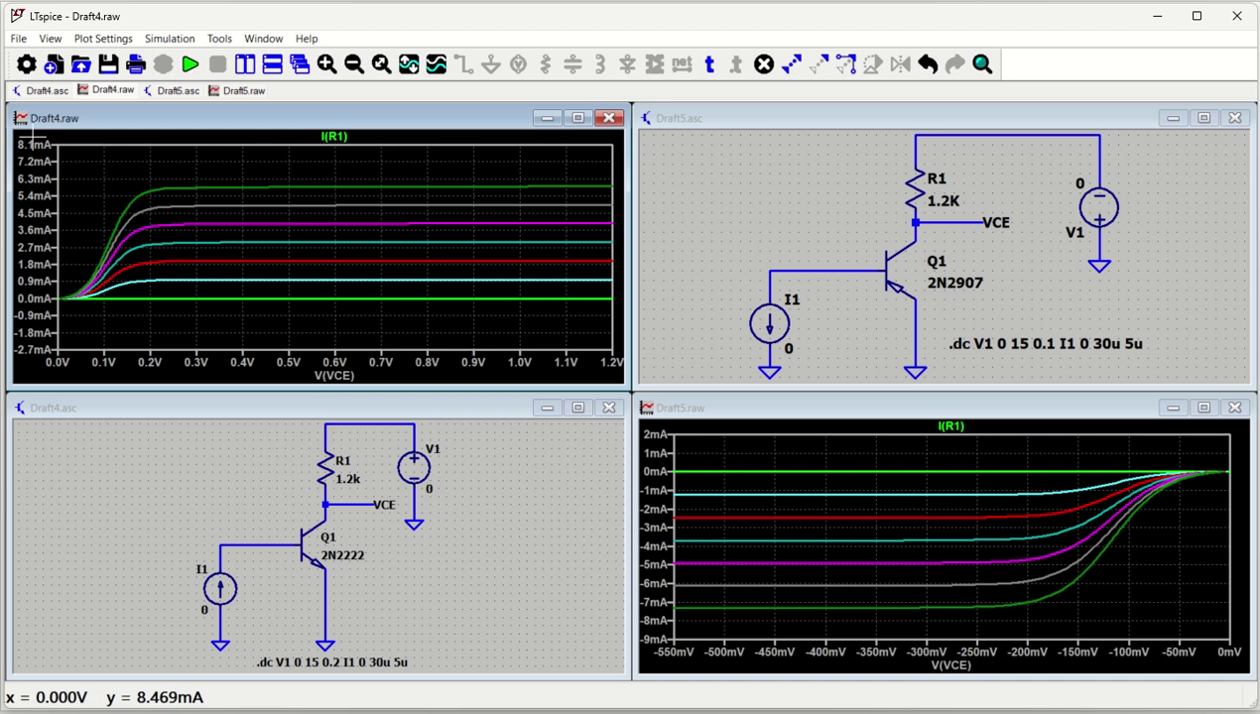
left_click_drag(33, 137, 302, 413)
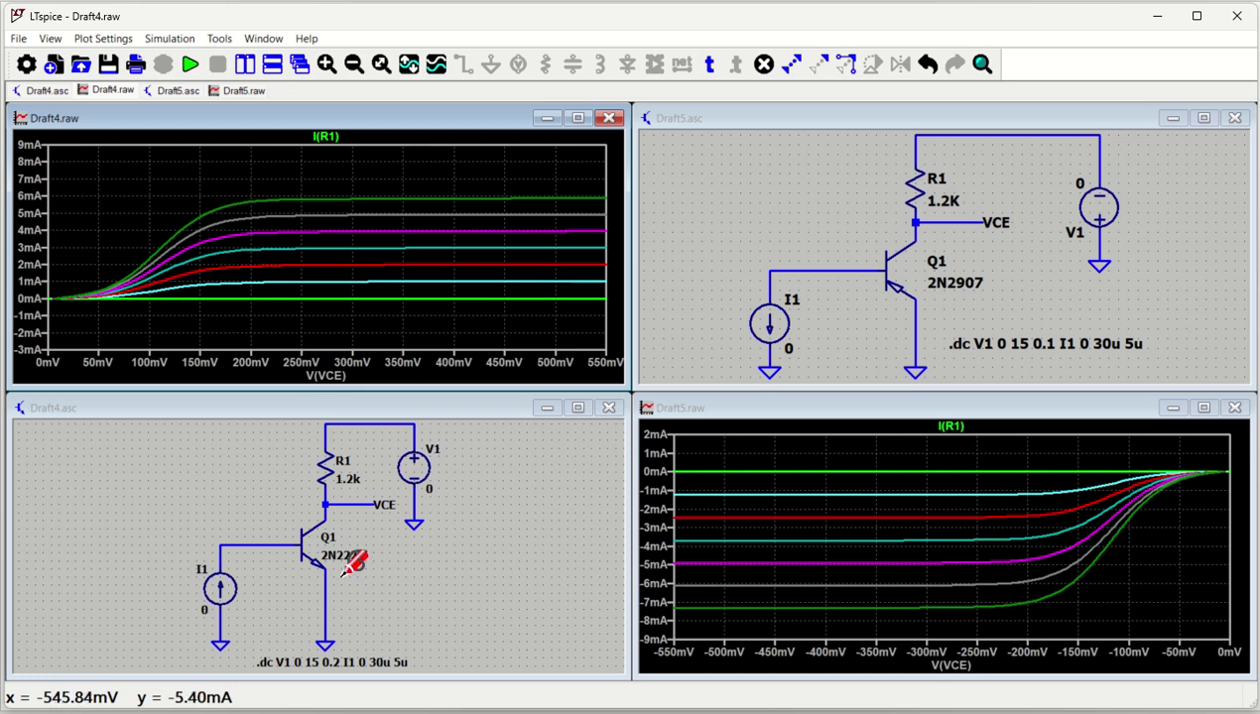
left_click(397, 582)
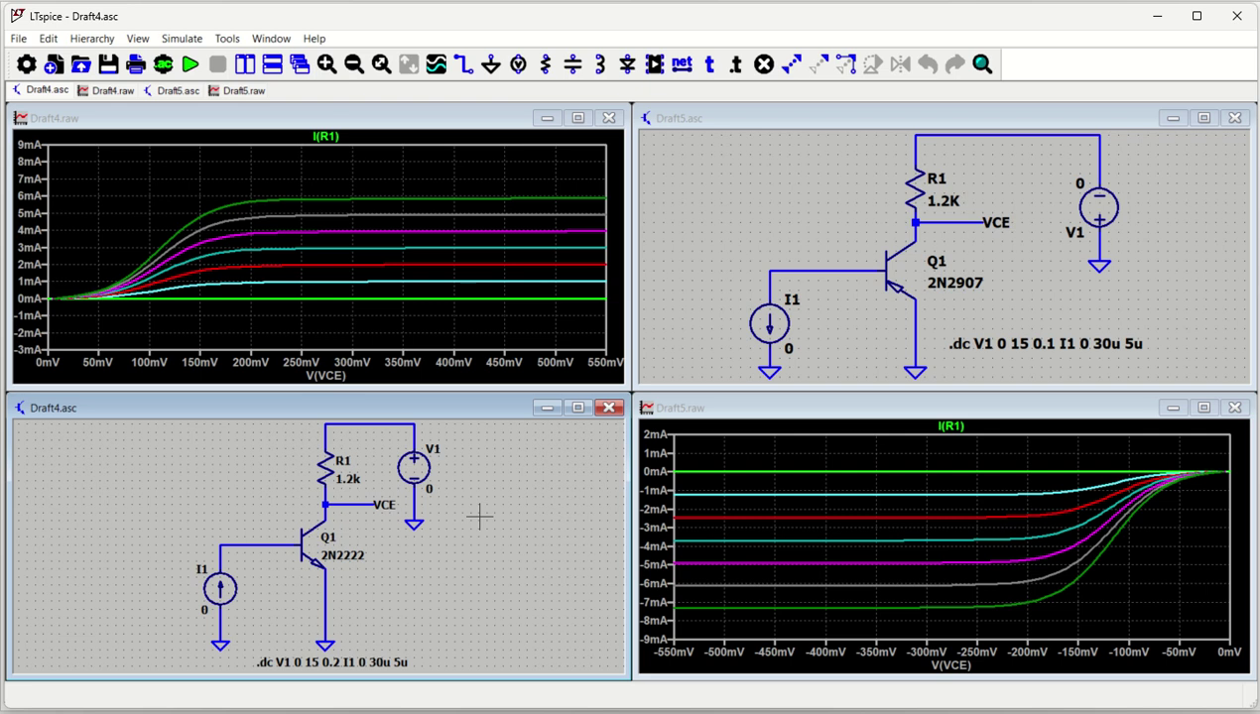
right_click(307, 553)
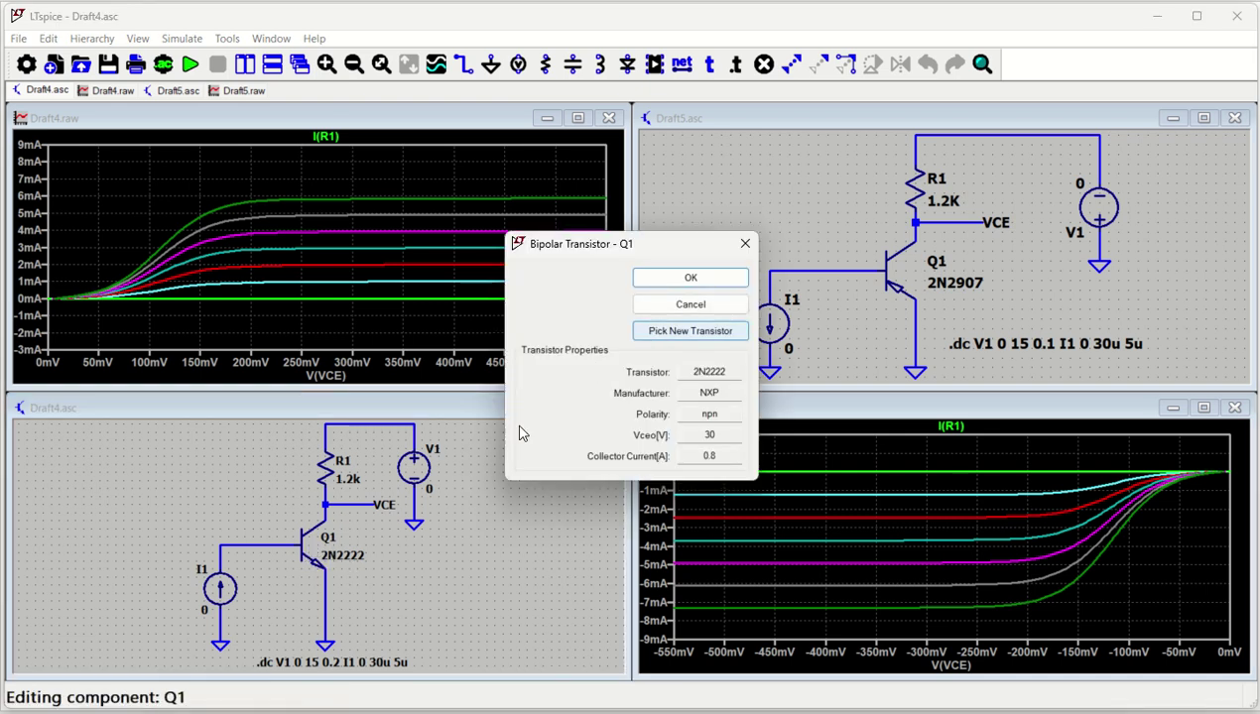
left_click(745, 243)
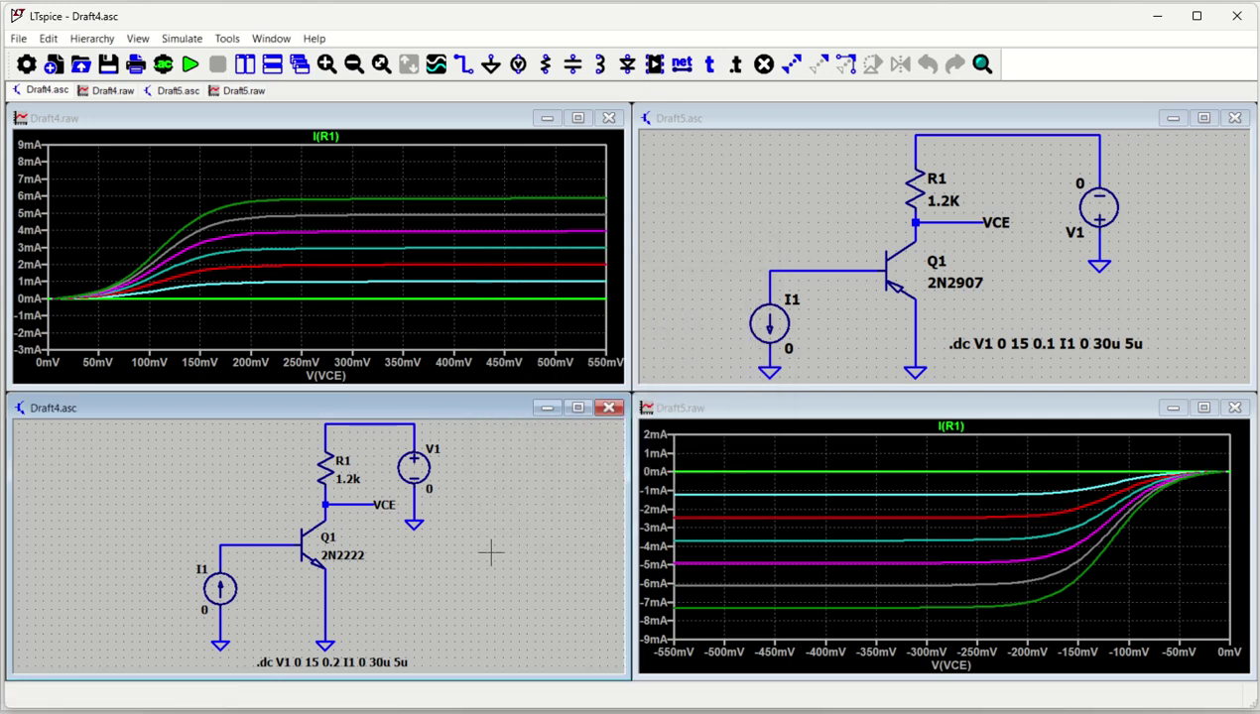